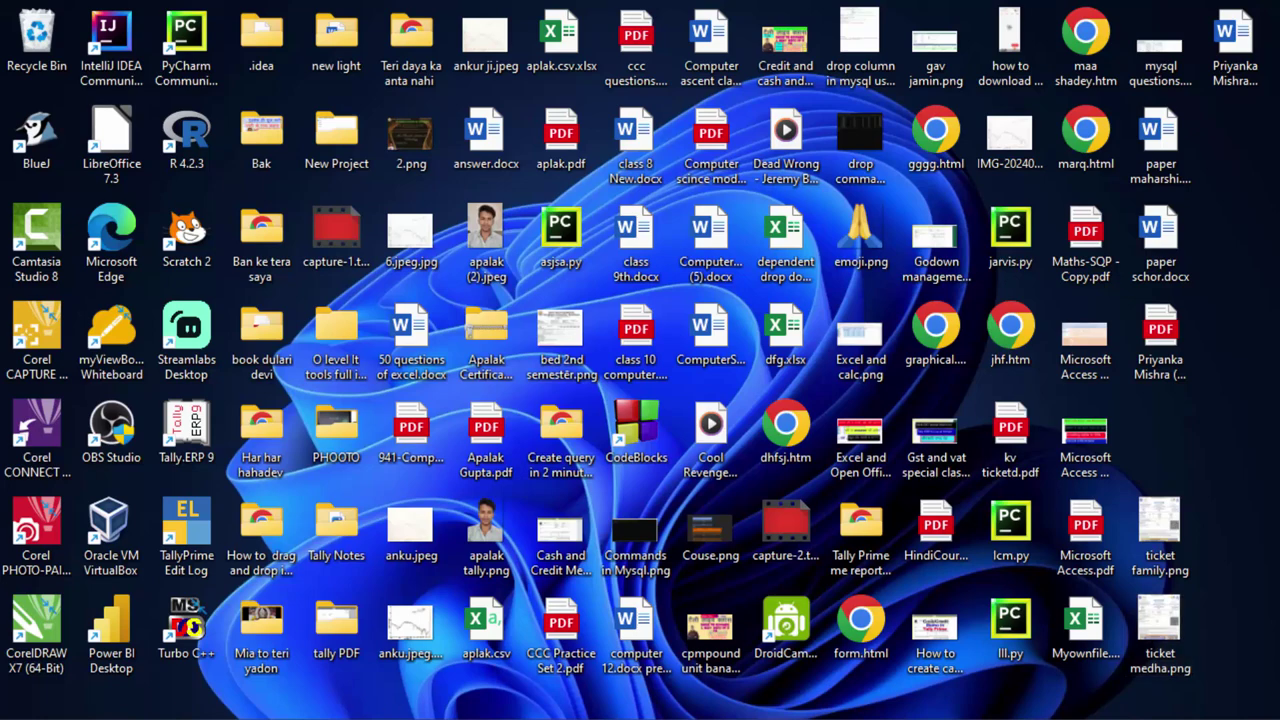
Launch Microsoft Access by searching 'access' from the Windows Start menu.
key("super")
type("access")
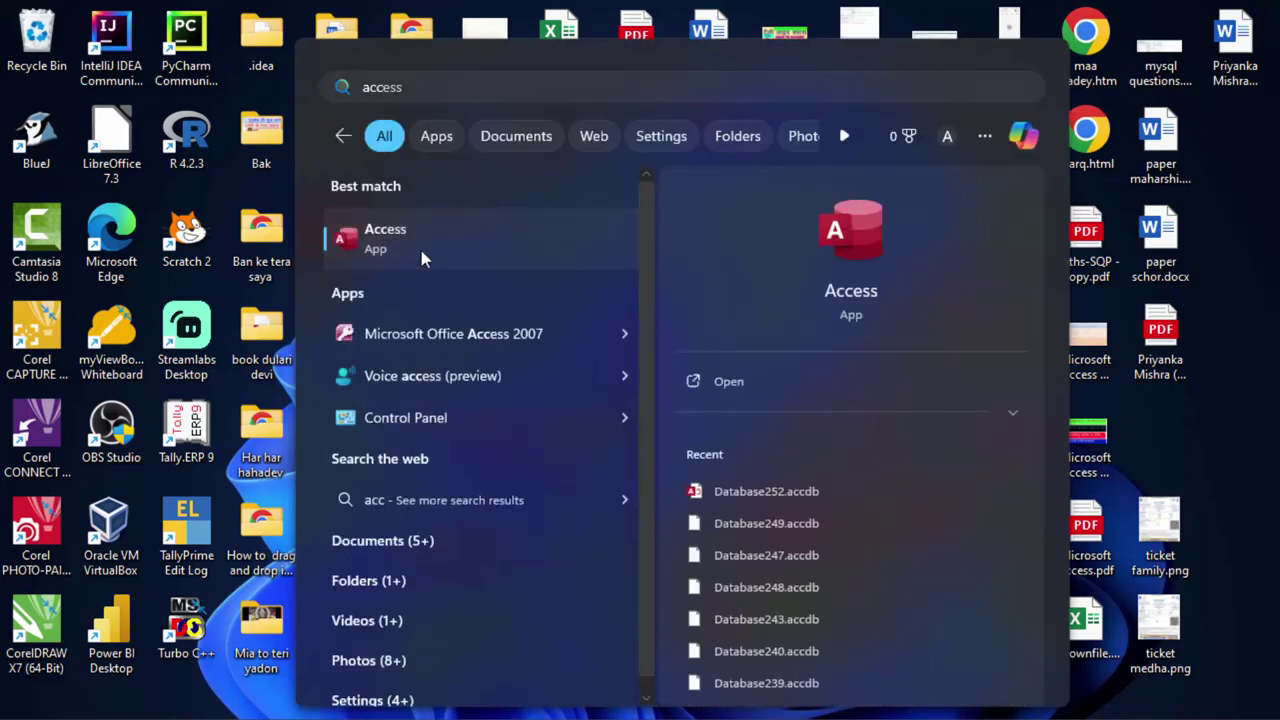
left_click(421, 257)
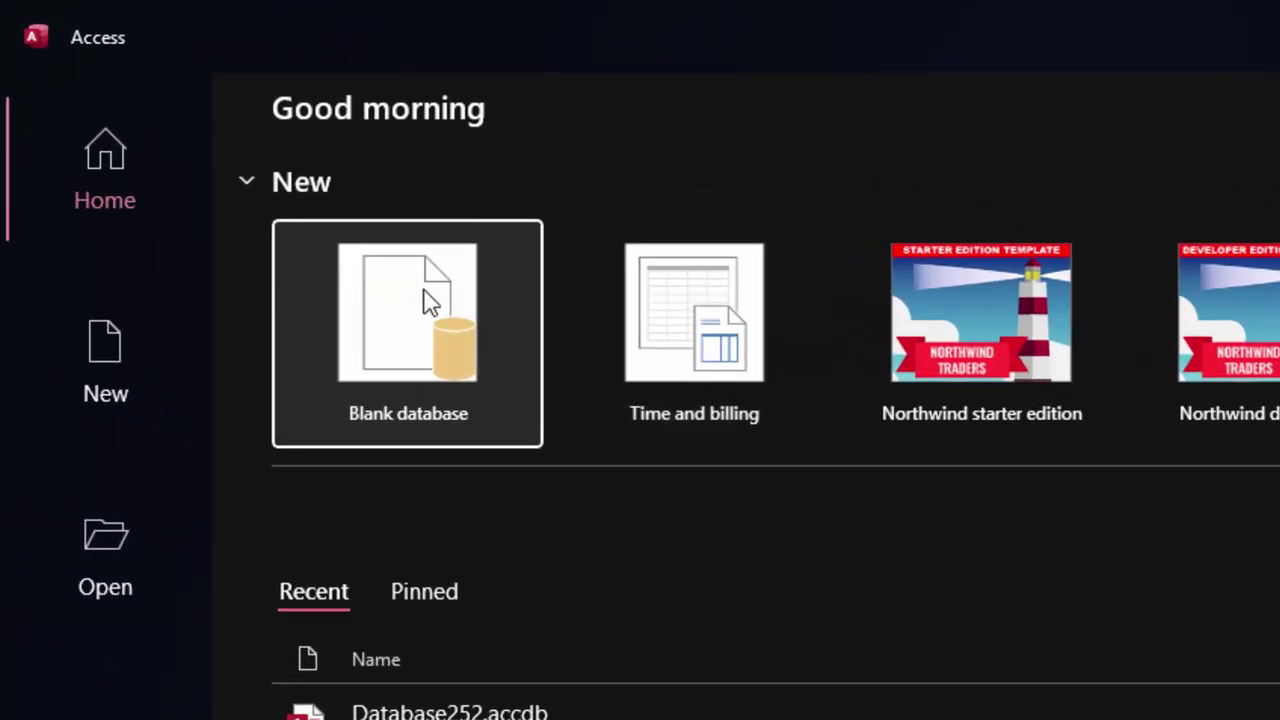
Create a blank database with the file name Database254.accdb.
left_click(425, 310)
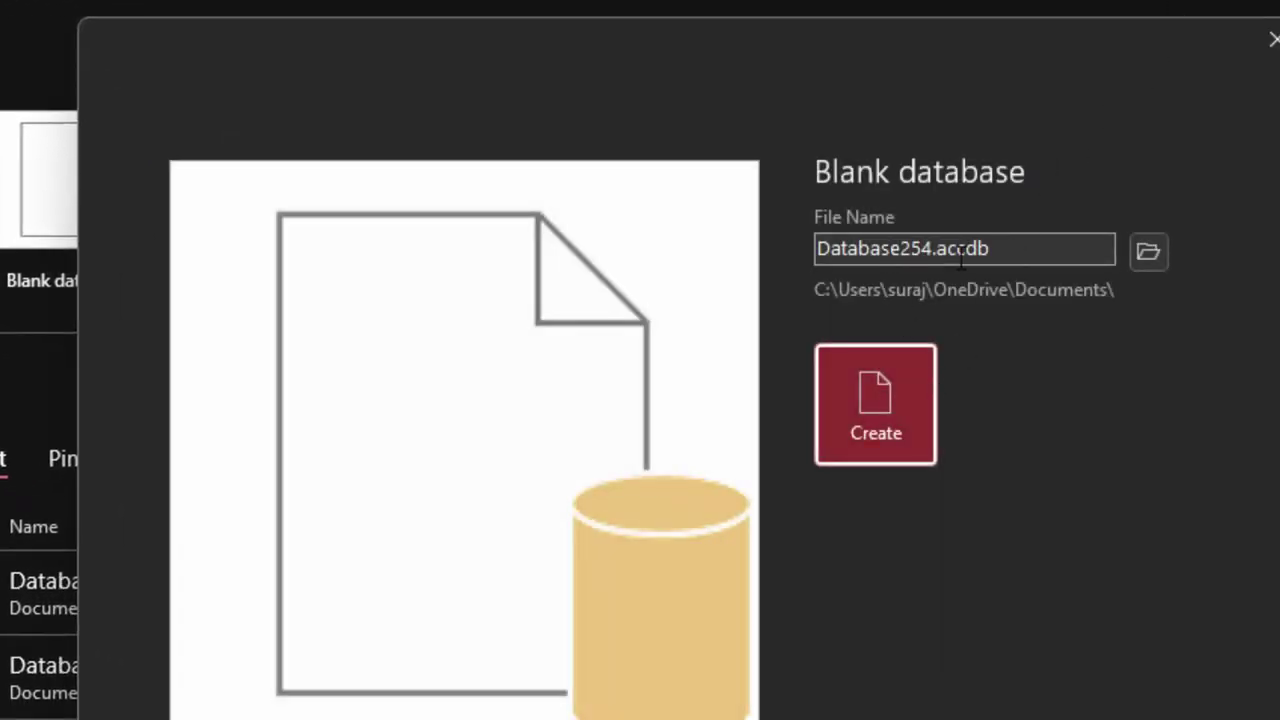
left_click(933, 250)
double_click(933, 250)
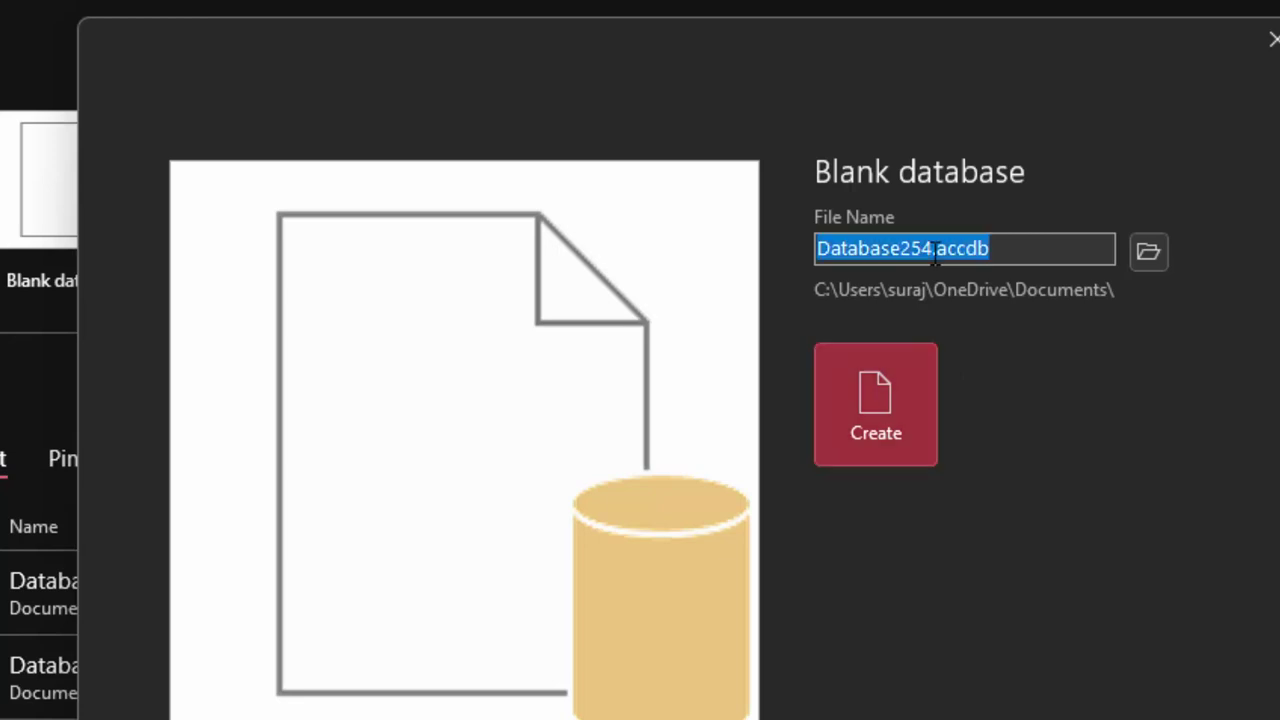
left_click(898, 377)
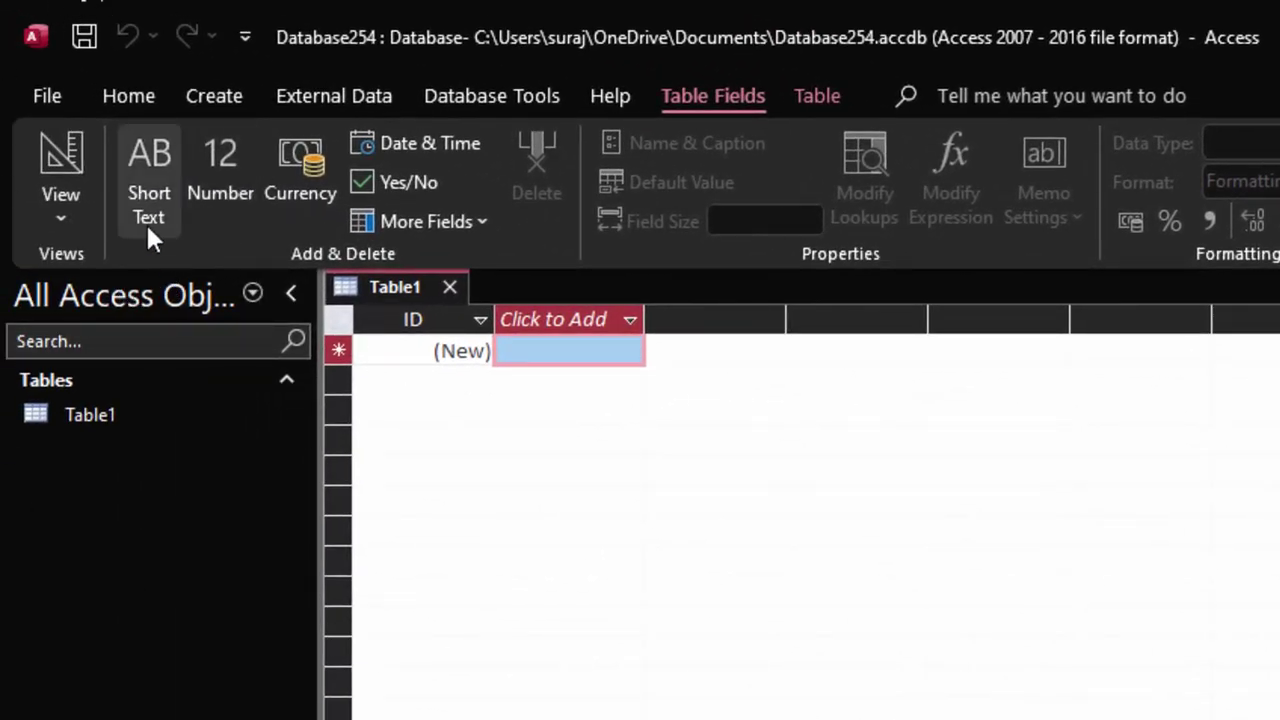
Switch Table1 to Design View, saving it under the name PurchaseT.
left_click(63, 216)
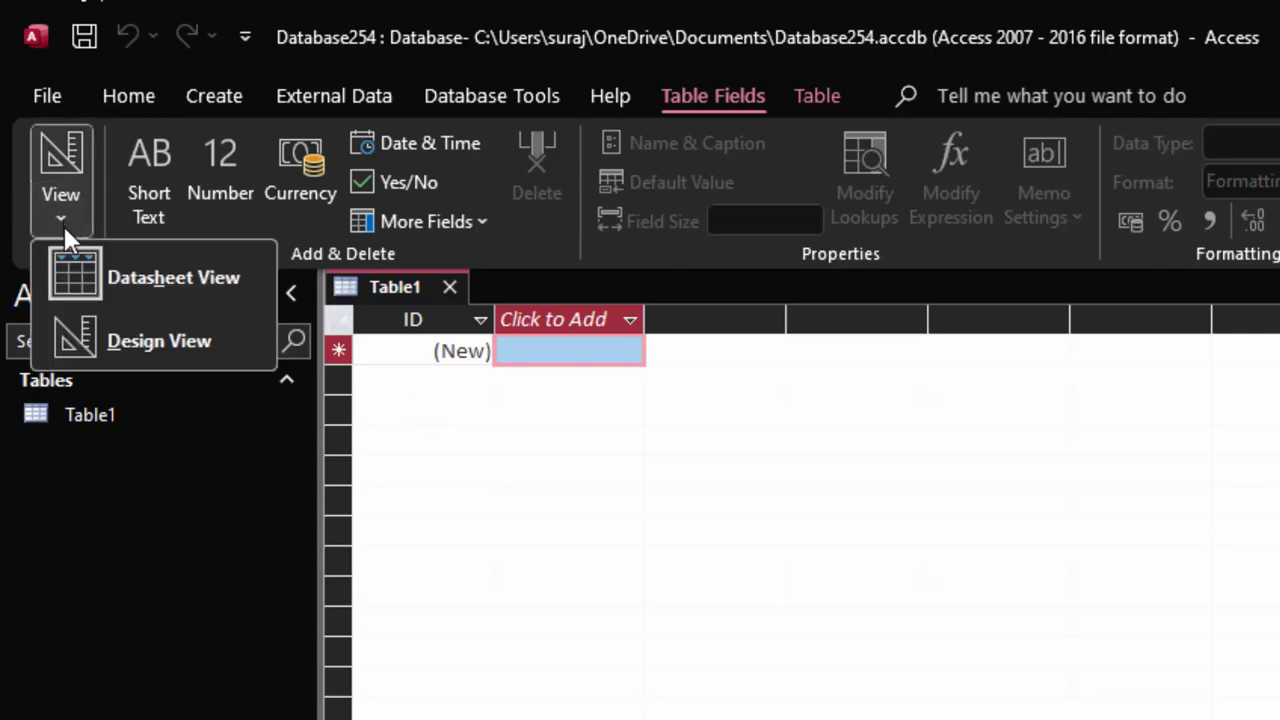
left_click(135, 343)
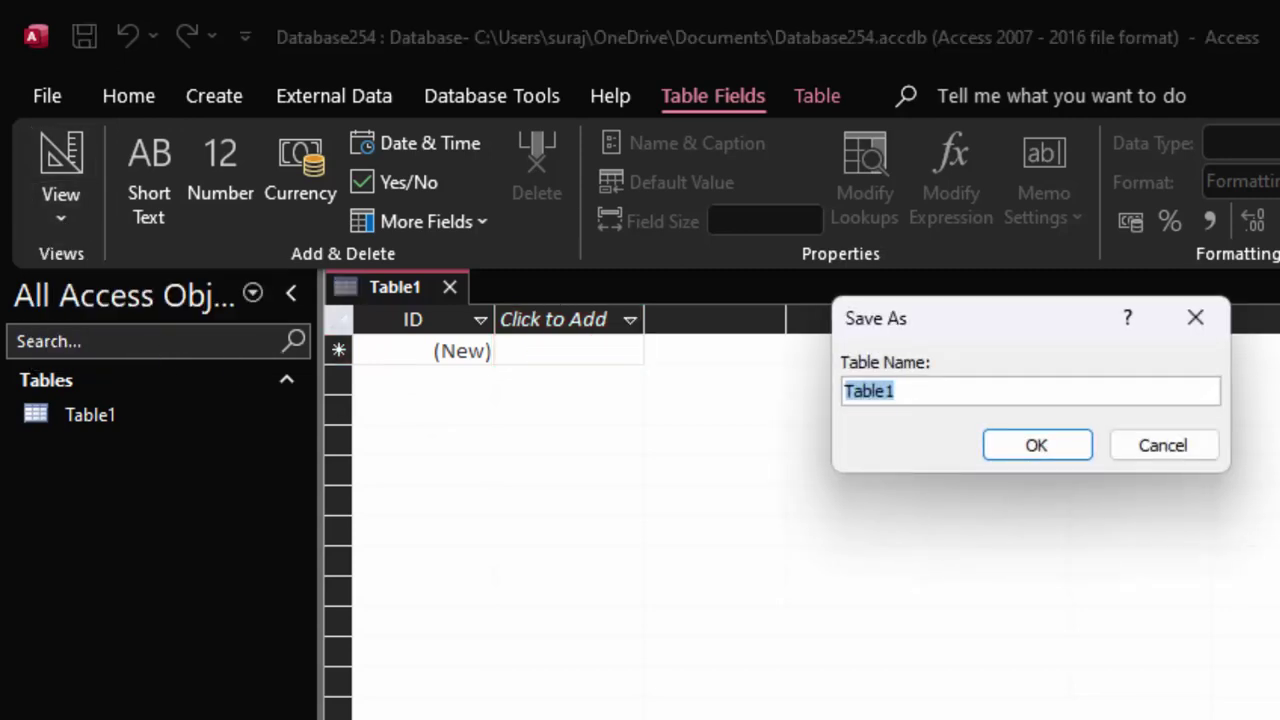
key("BackSpace")
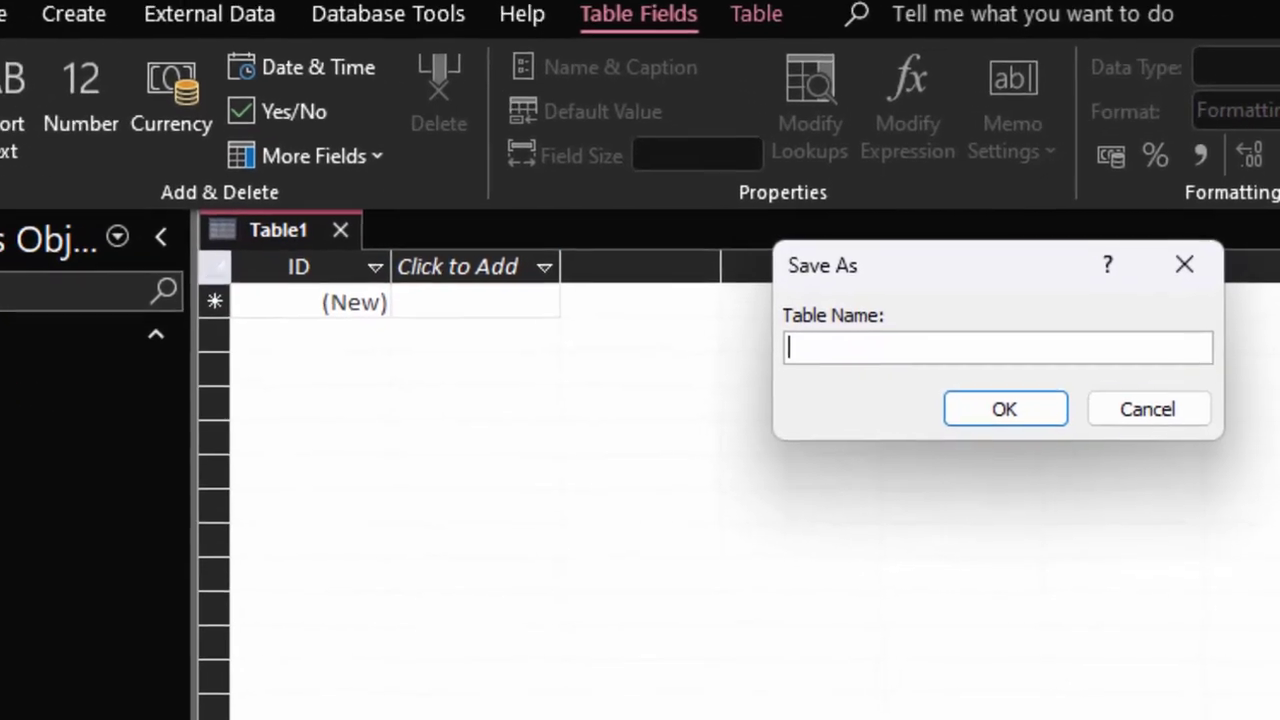
type("Pur")
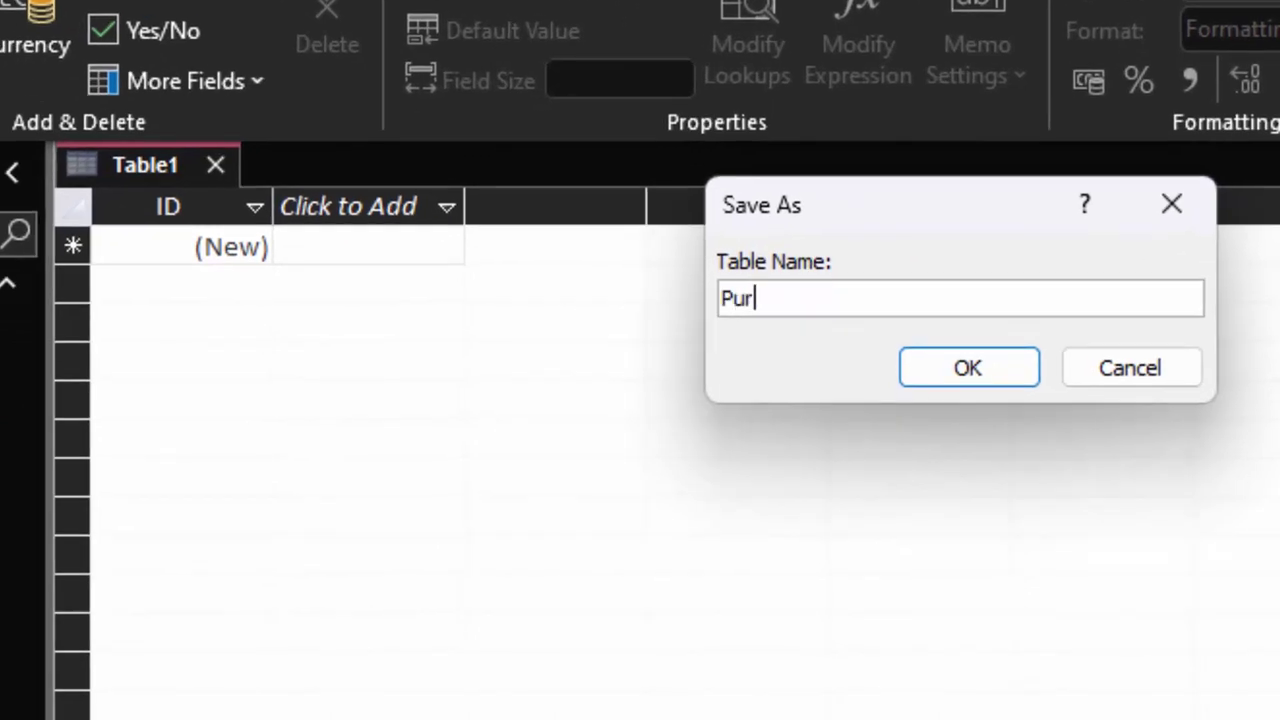
type("chaseT")
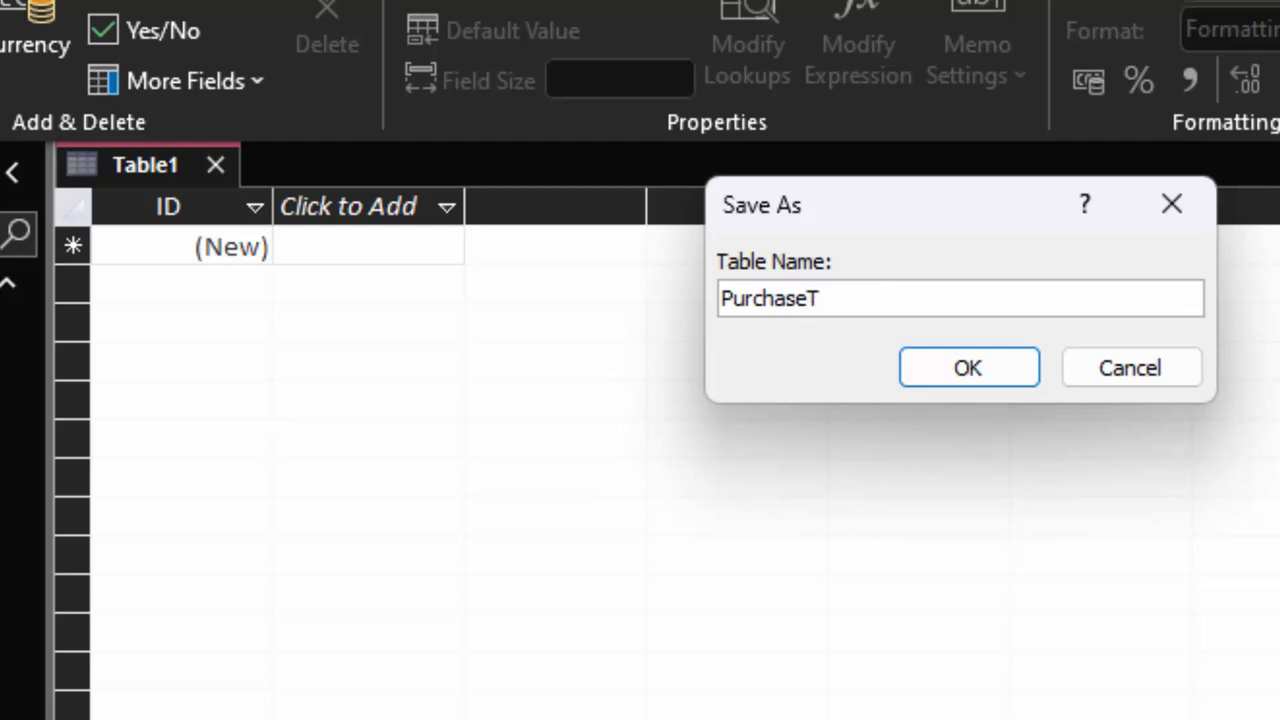
key("Return")
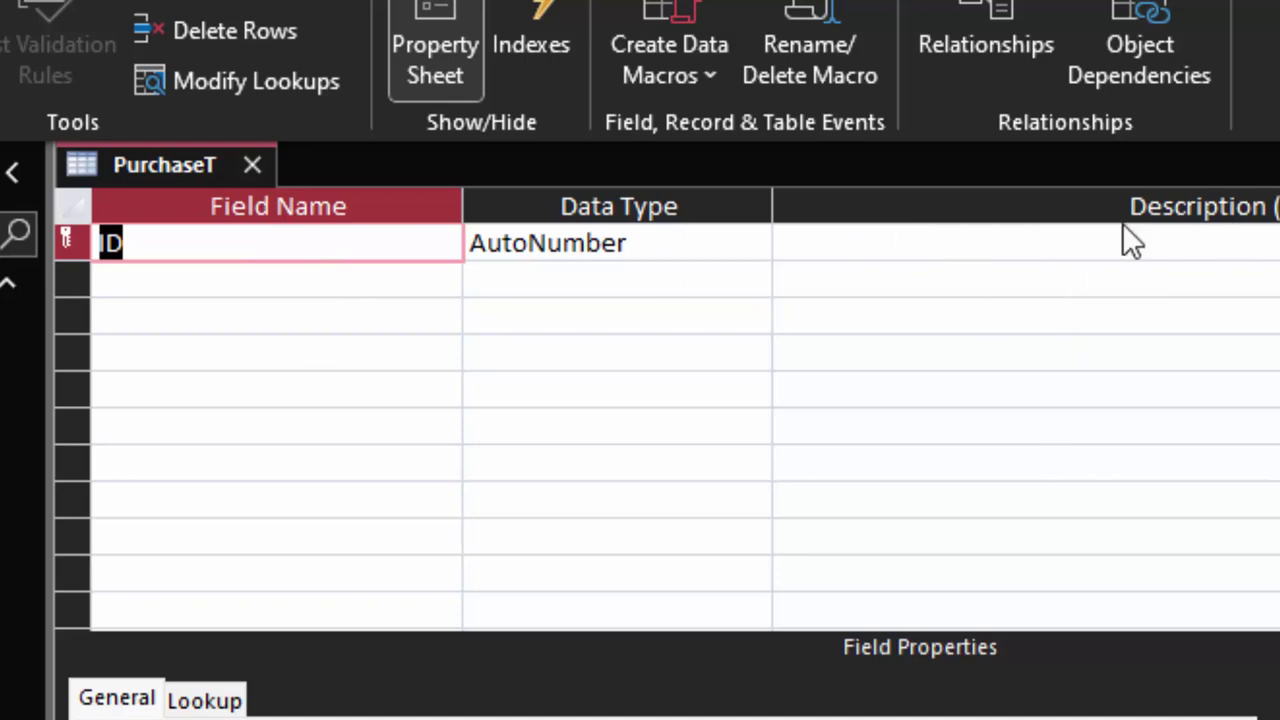
Show the data type choices for the ID field, leaving it as AutoNumber.
left_click(1094, 252)
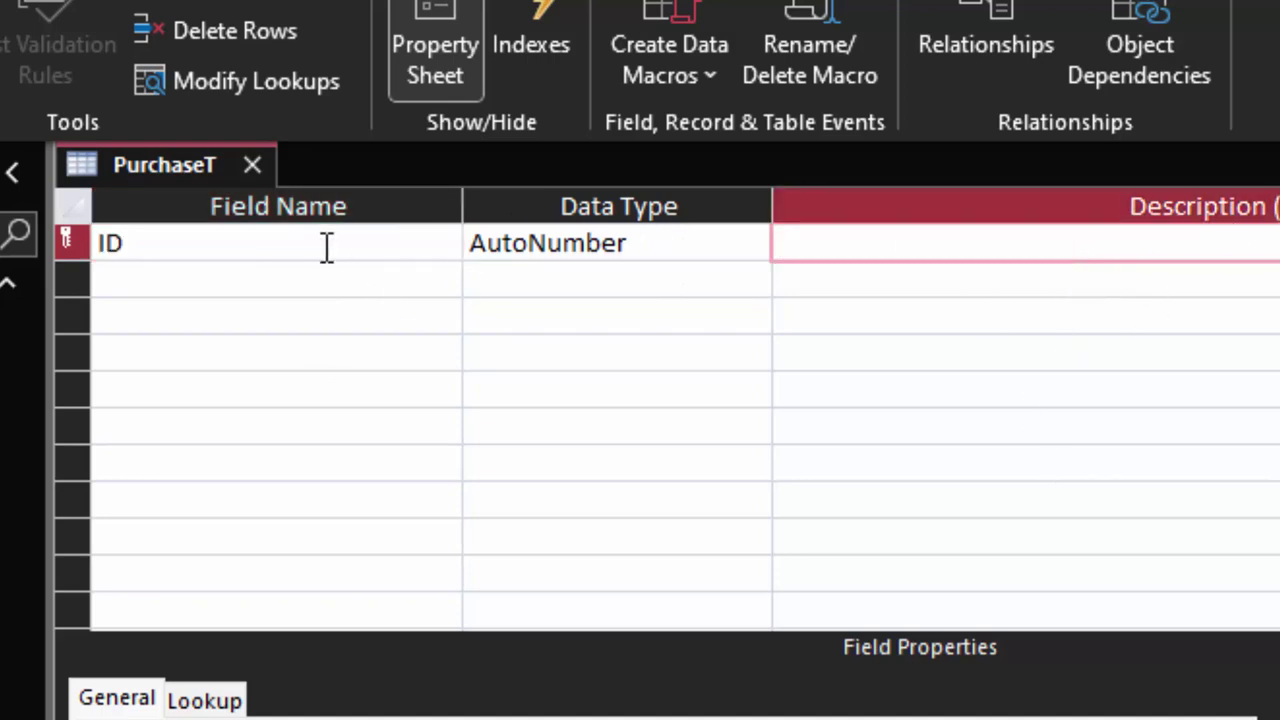
left_click_drag(126, 243, 16, 238)
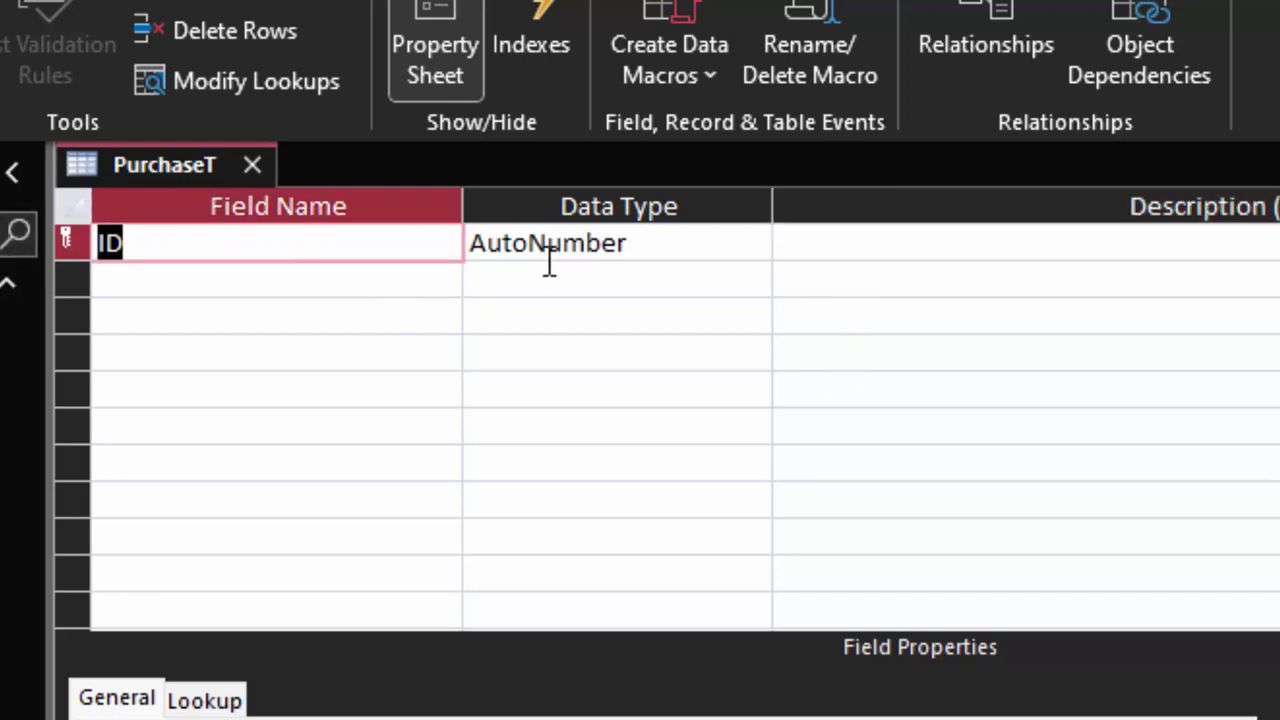
left_click(650, 246)
left_click(755, 242)
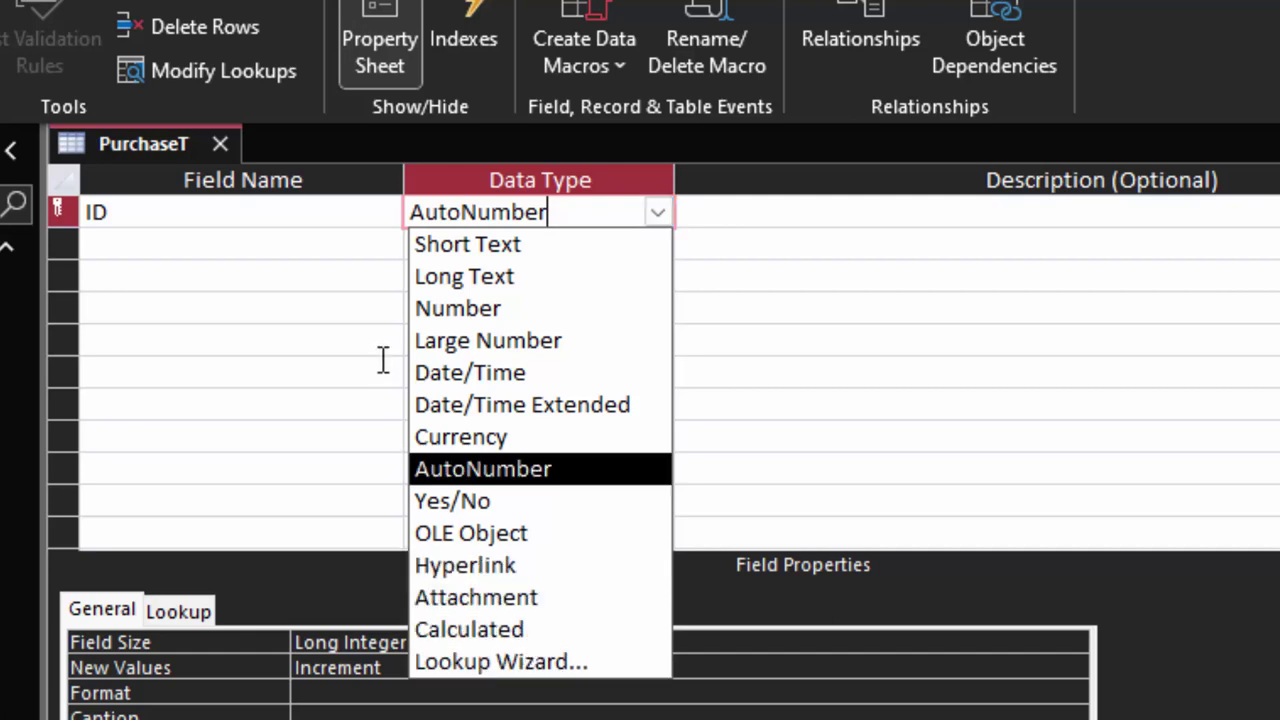
Add a Name_of_Product Short Text field and a Price field of type Currency.
left_click(152, 248)
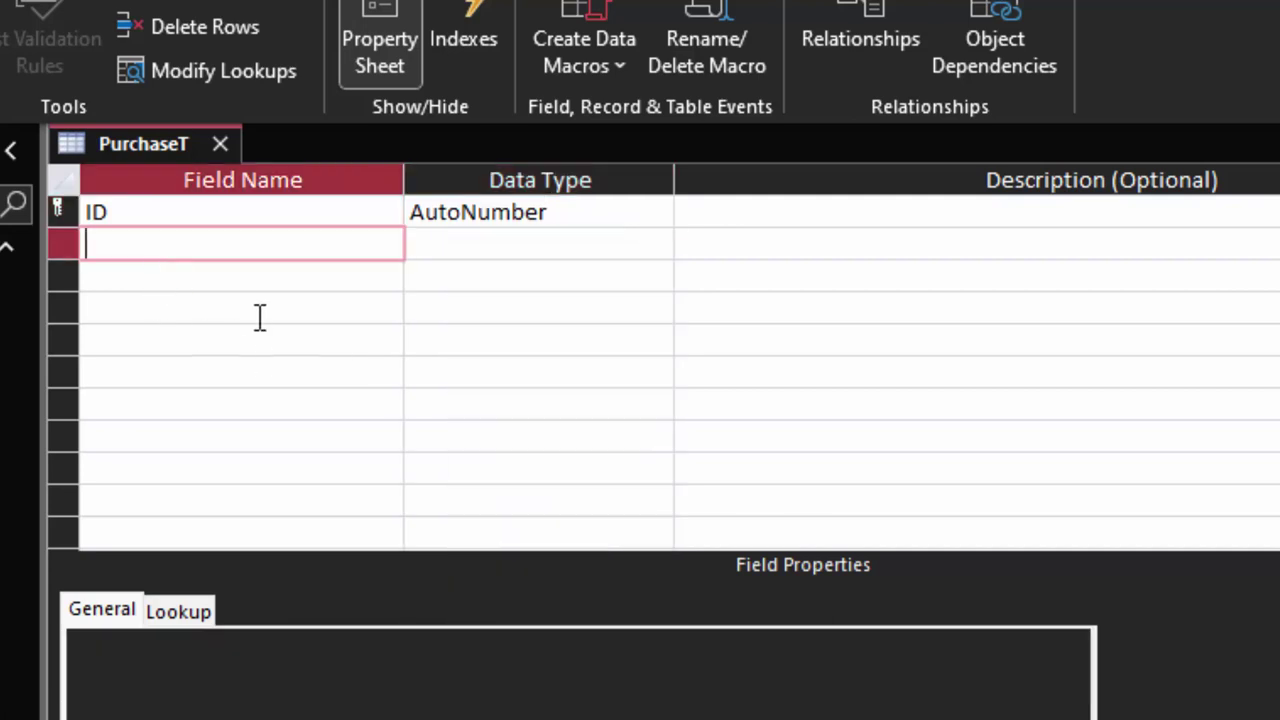
type("Name")
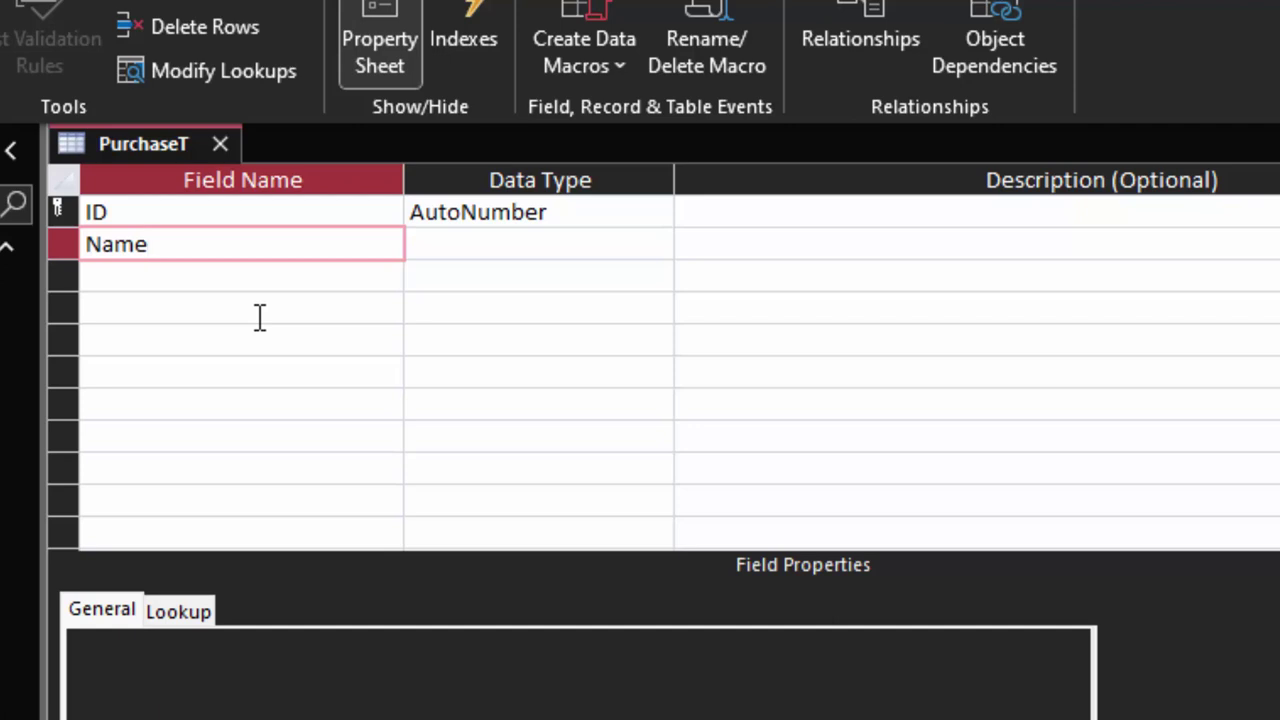
type("_of")
type("_Pro")
type("duct")
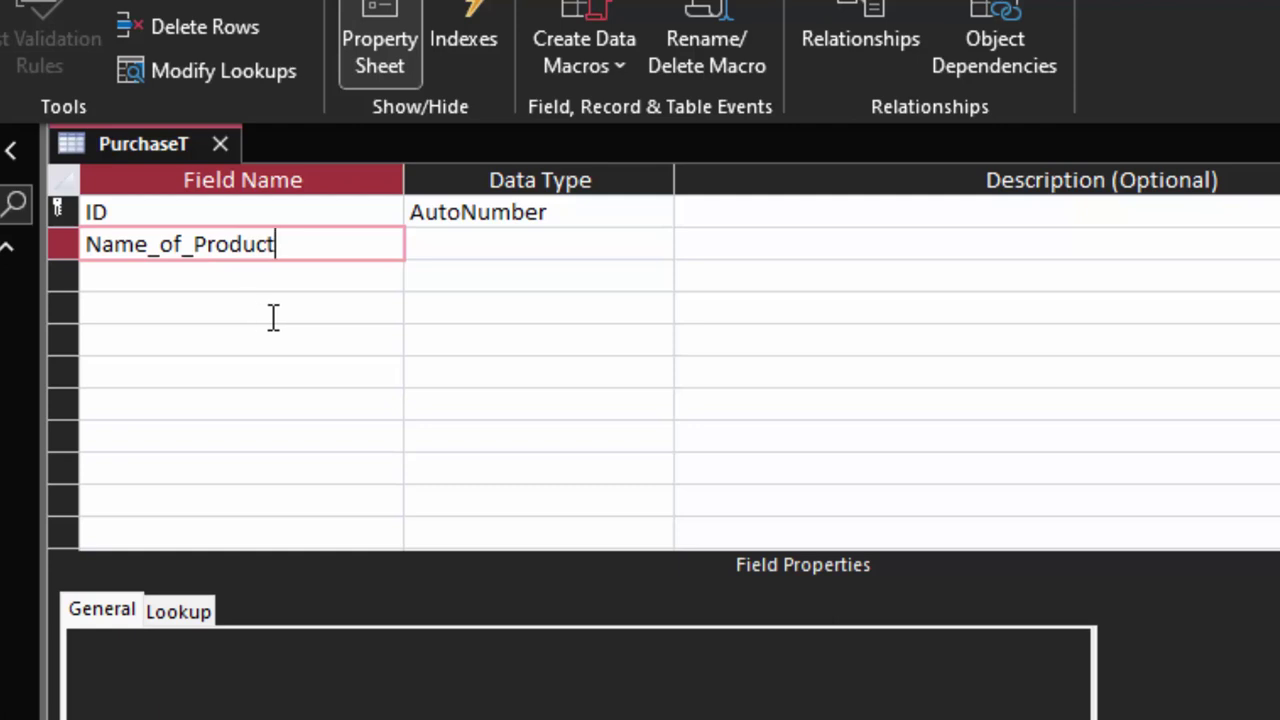
left_click(543, 258)
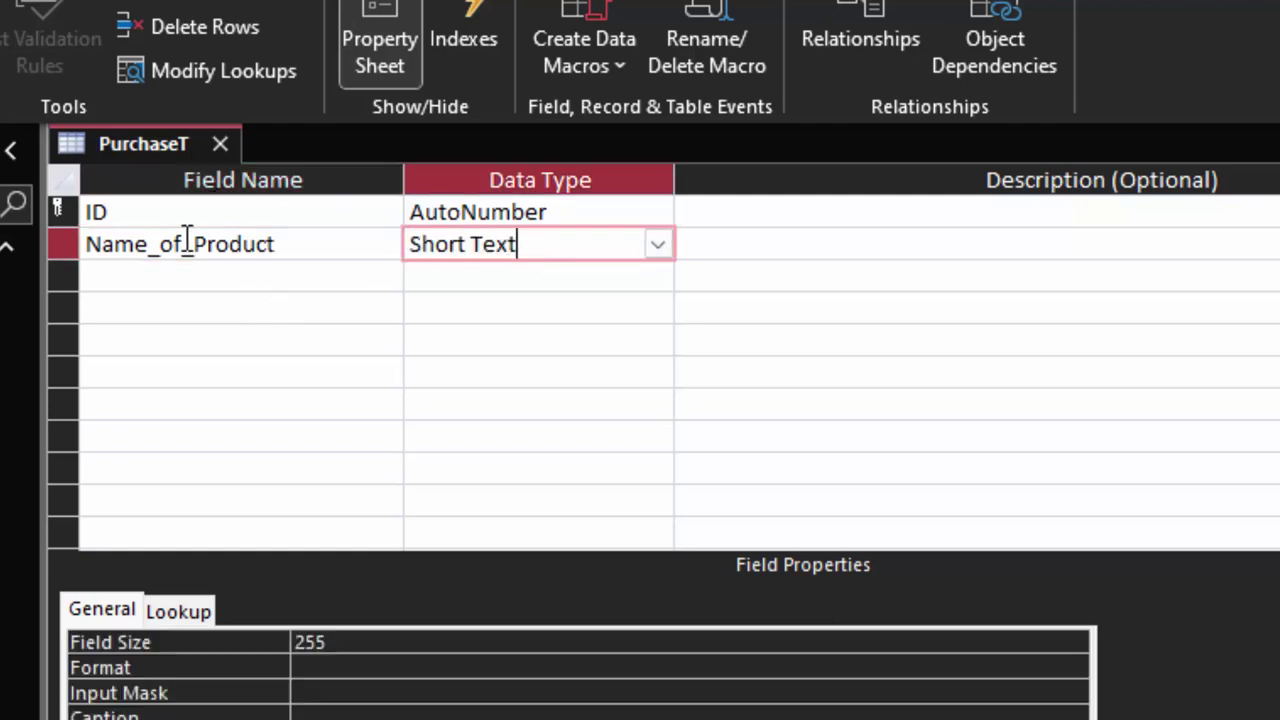
left_click(202, 279)
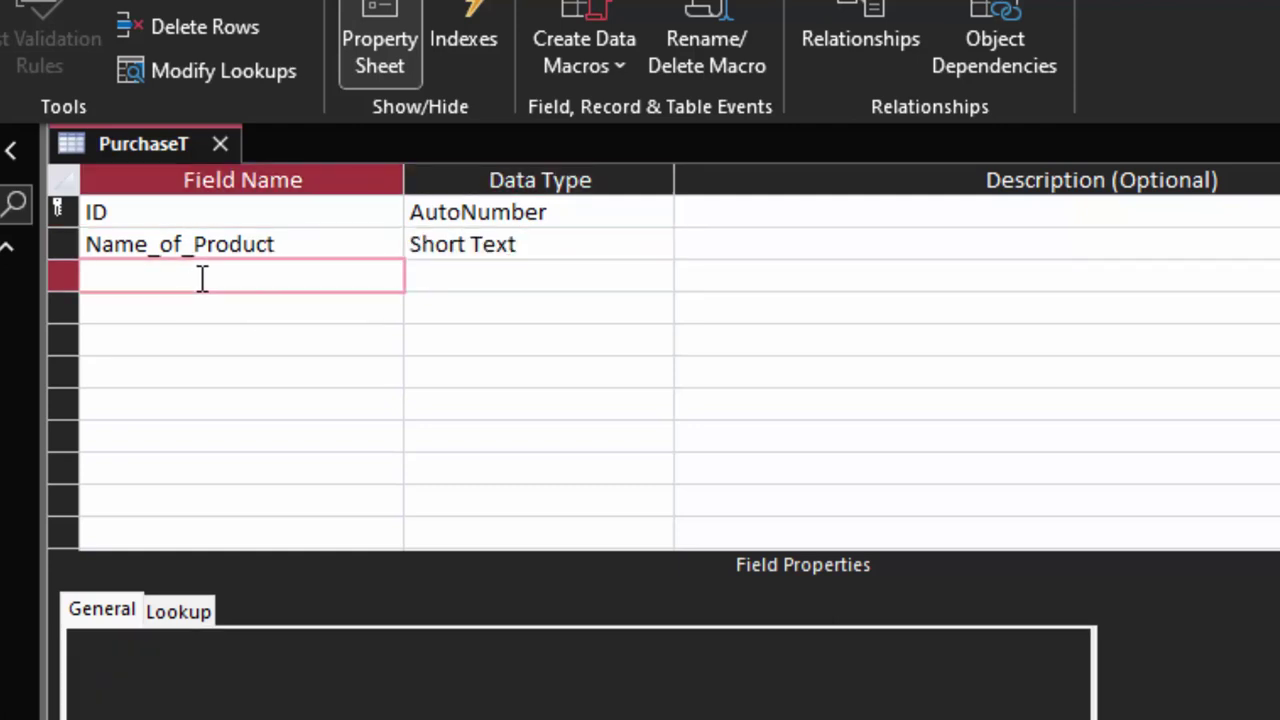
type("Price")
left_click(464, 281)
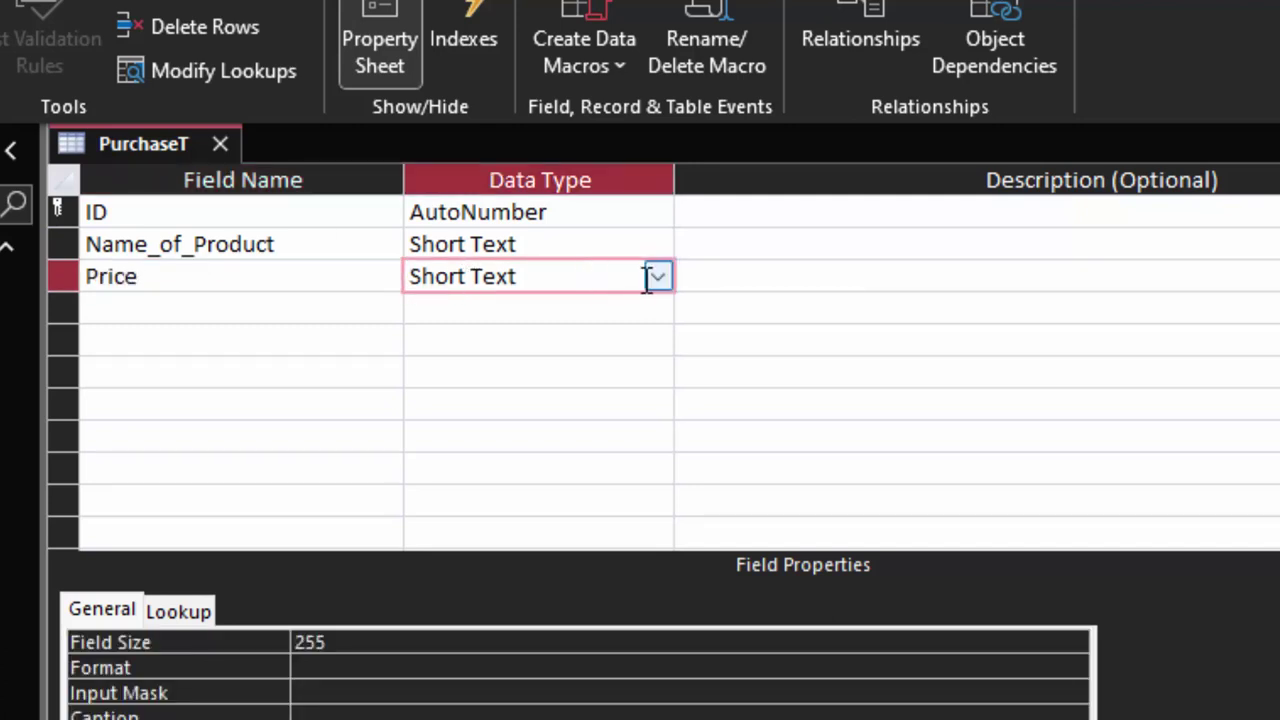
left_click(658, 280)
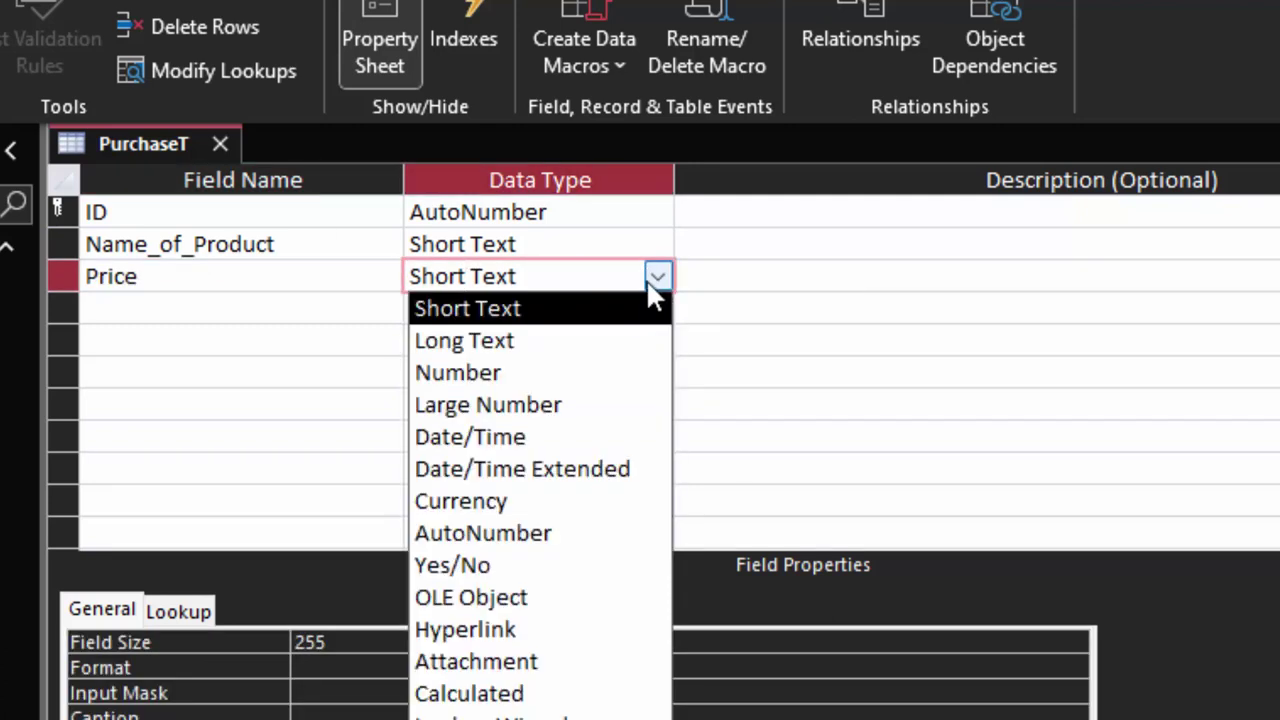
left_click(533, 503)
Add a Qty Number field with field size Double, then a Total_cost field.
left_click(229, 312)
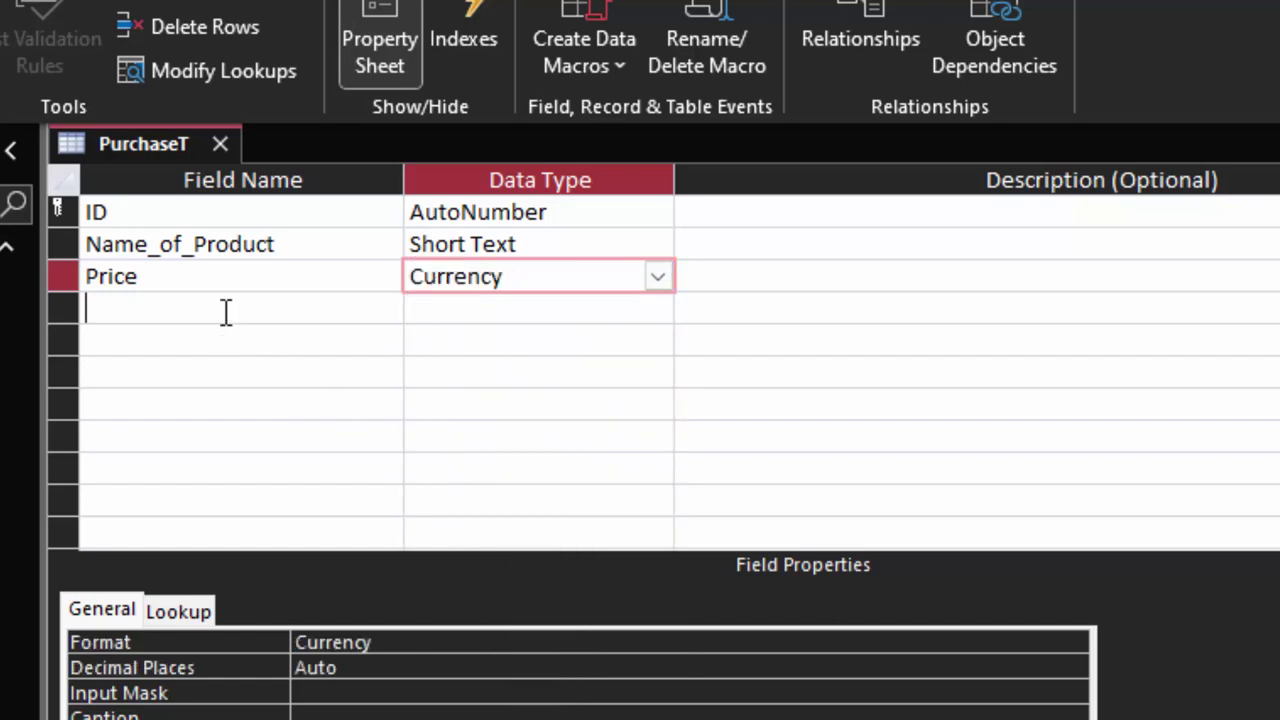
type("Q")
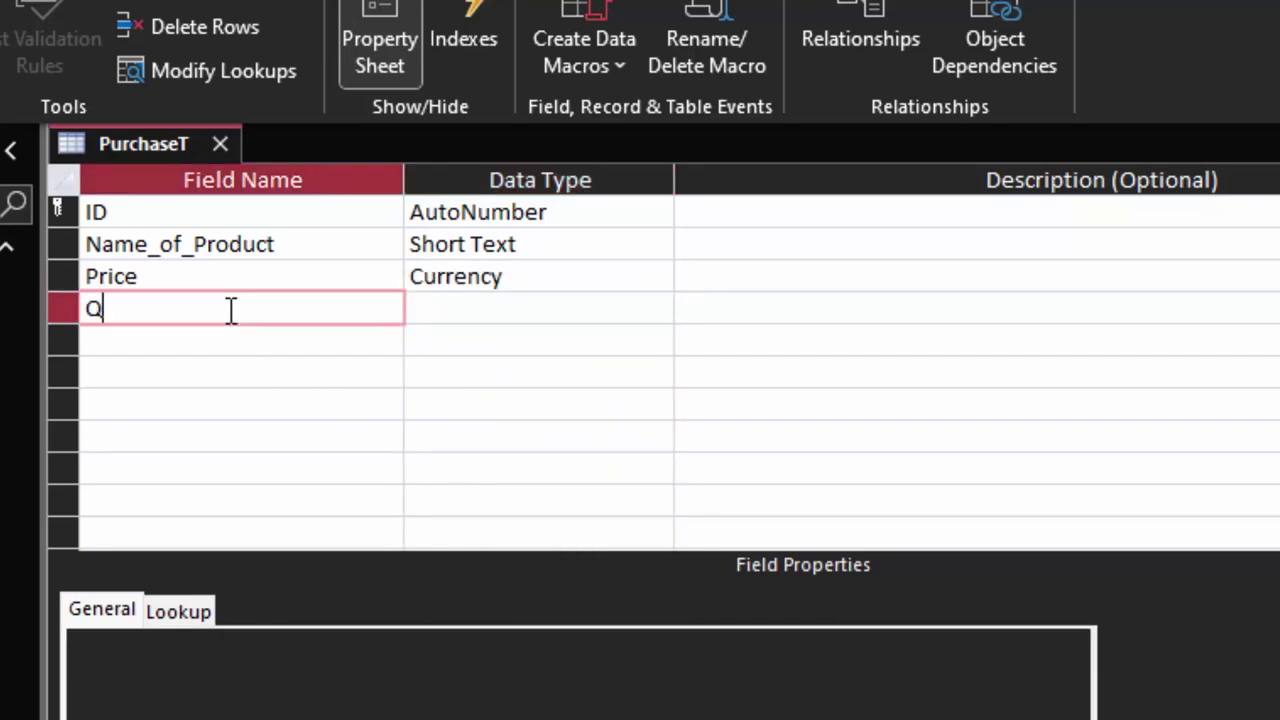
type("ty")
left_click(528, 320)
left_click(658, 310)
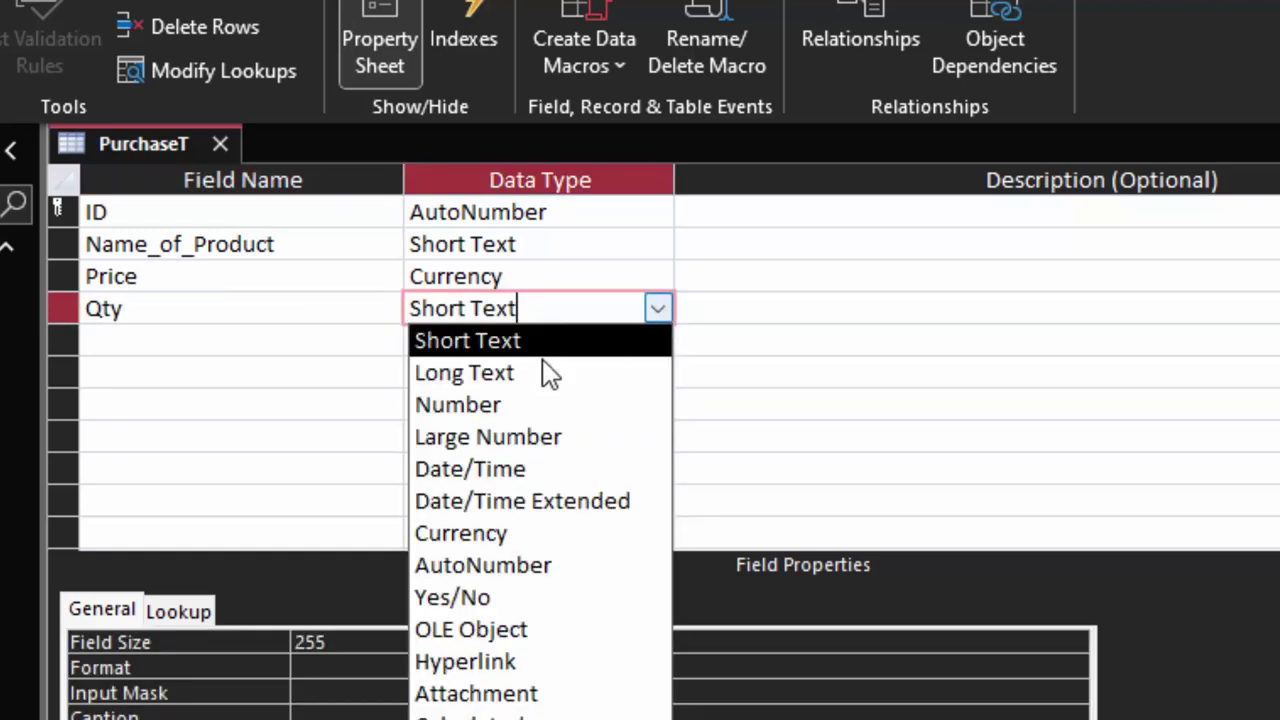
left_click(506, 406)
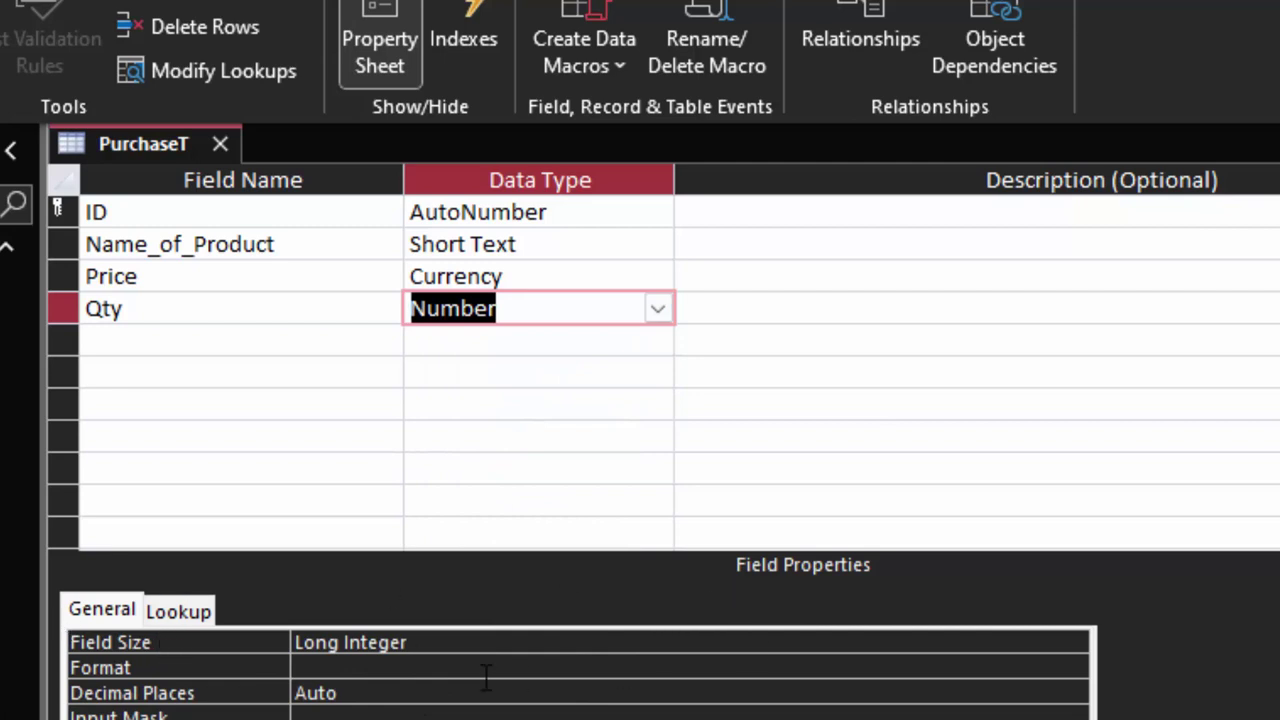
left_click(446, 642)
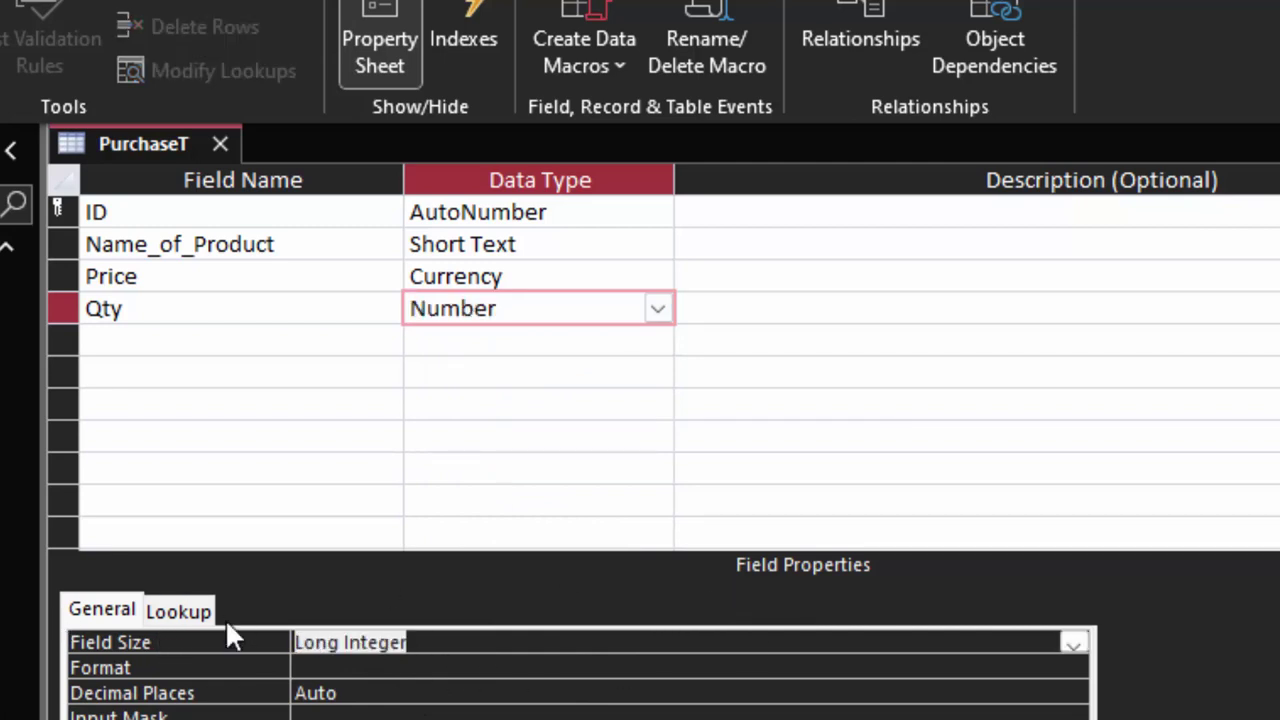
key("BackSpace")
type("double")
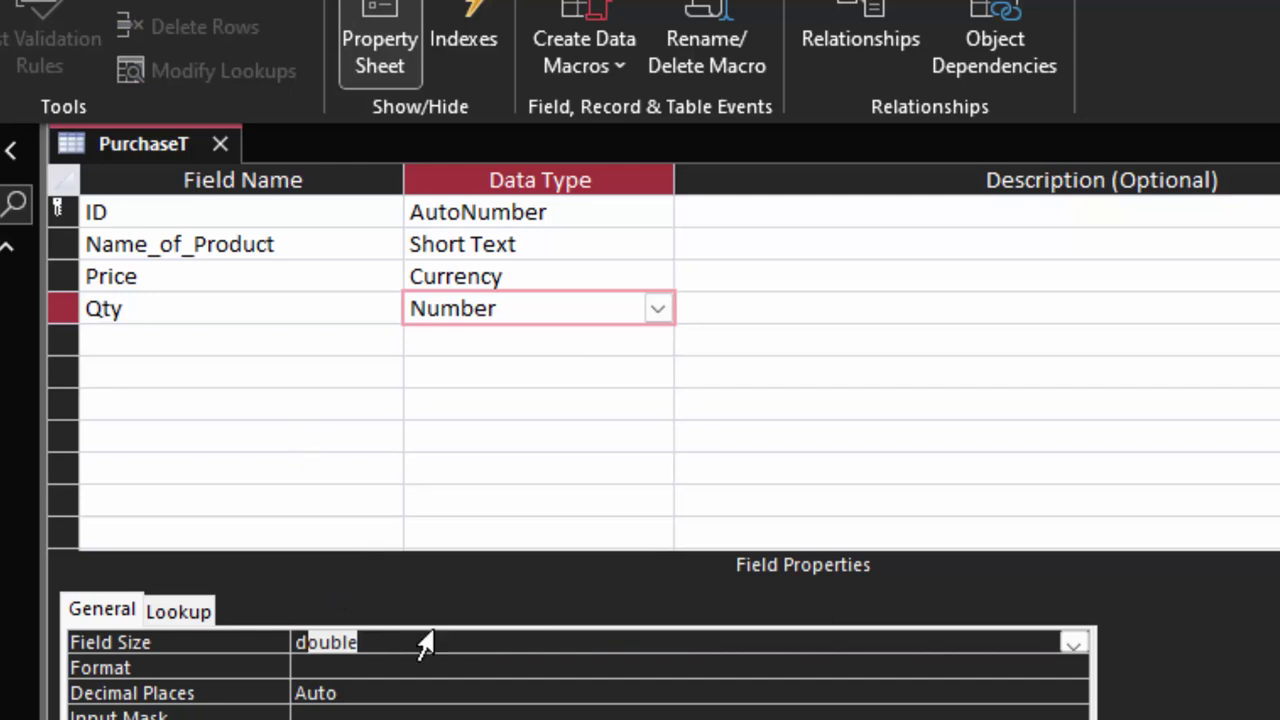
left_click(131, 337)
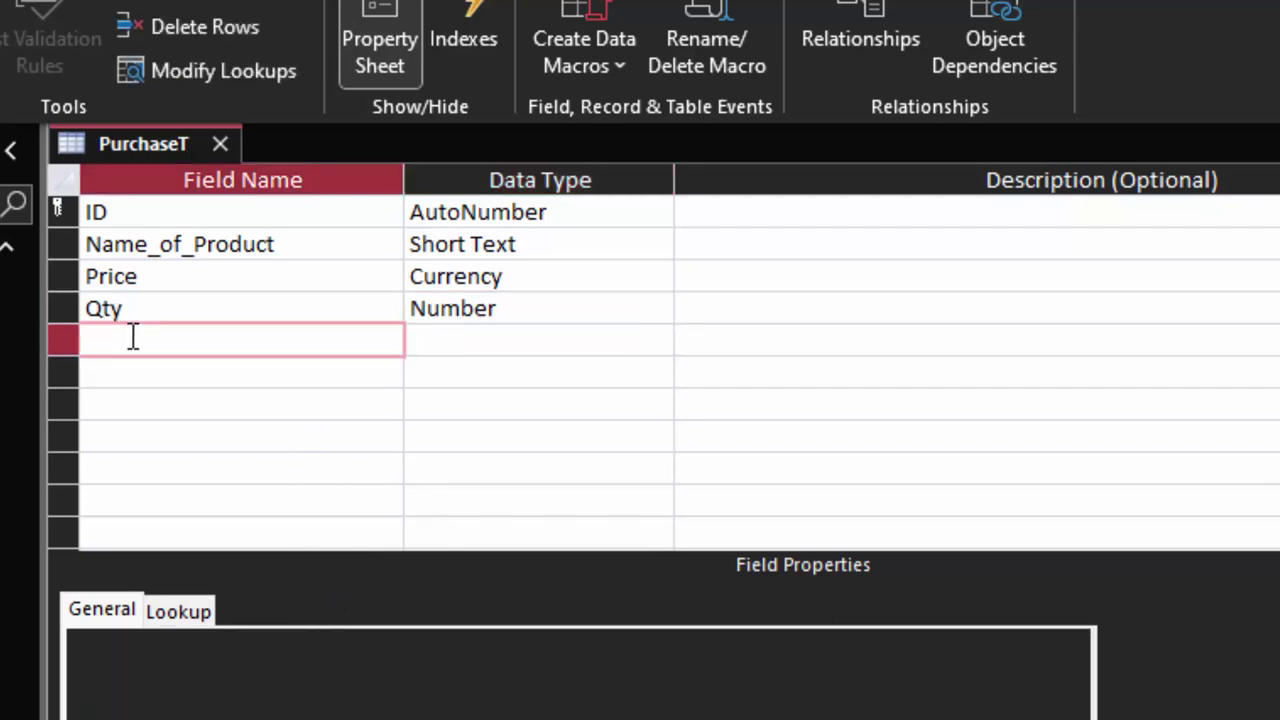
type("T")
type("otal_")
type("cost")
Make Total_cost a Calculated field with the expression [Price]*[Qty].
left_click(471, 340)
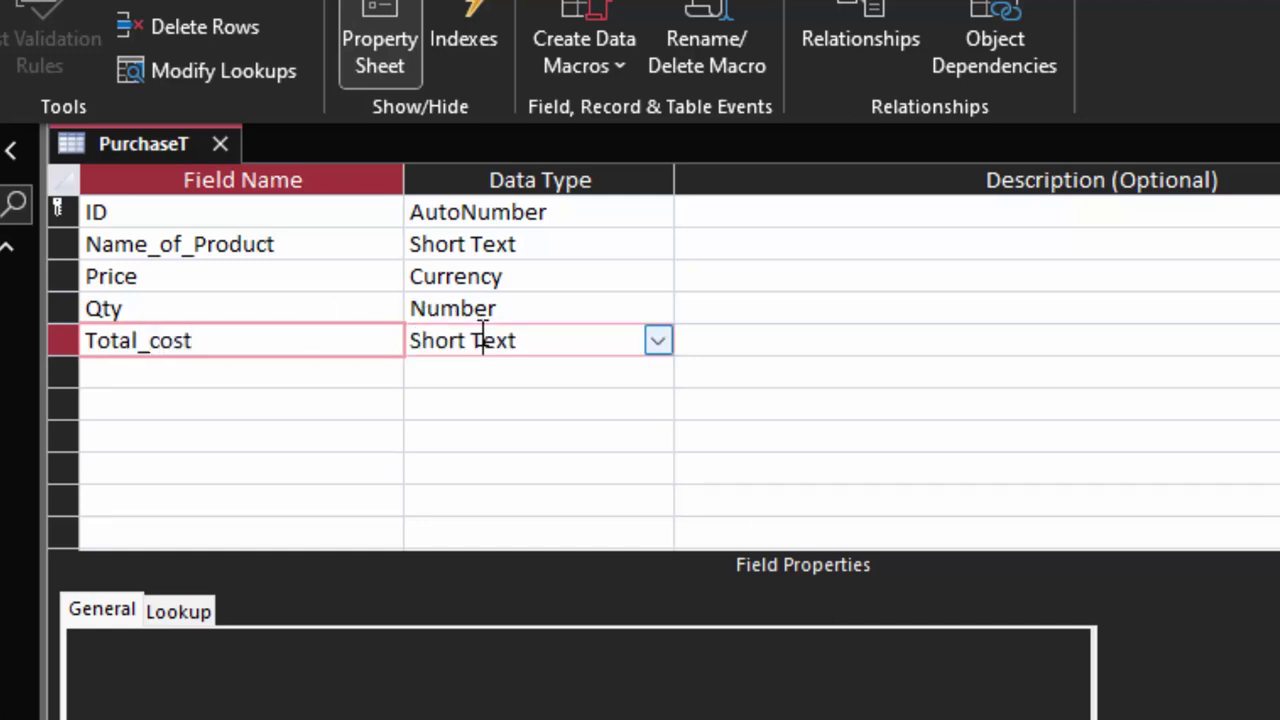
left_click(658, 342)
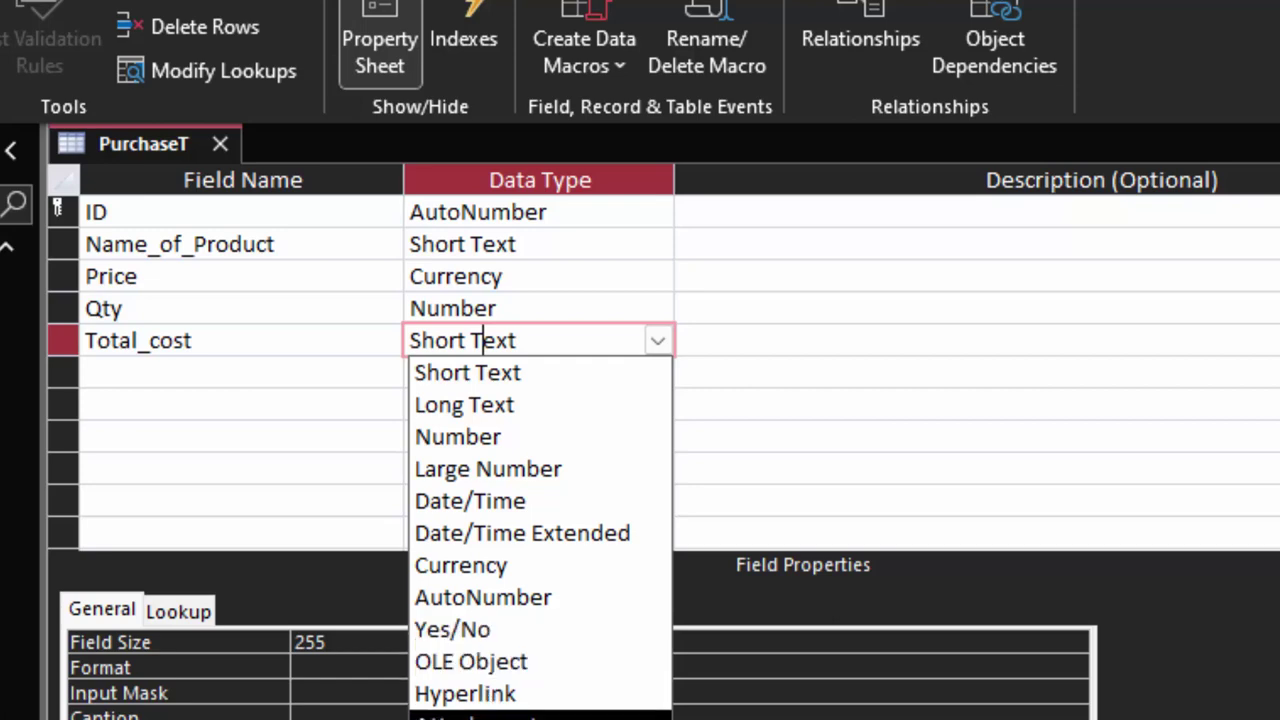
left_click(480, 715)
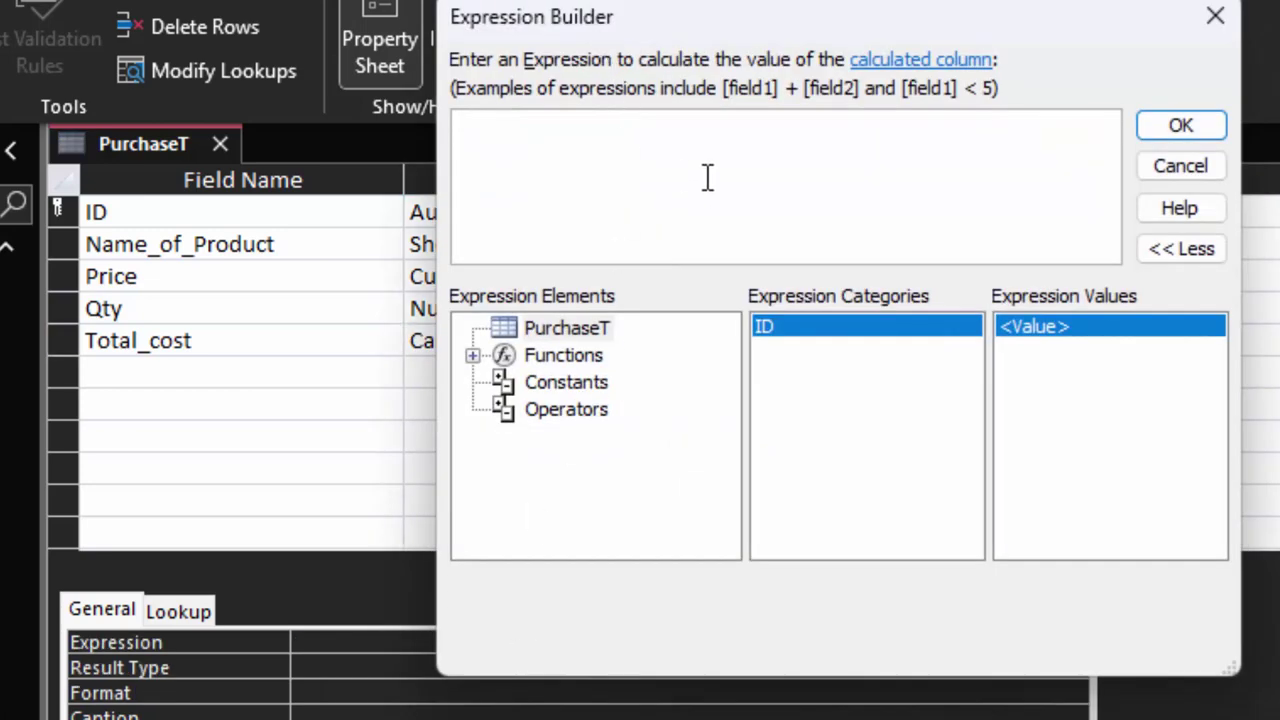
type("[Pr")
type("ic ")
type("]*[")
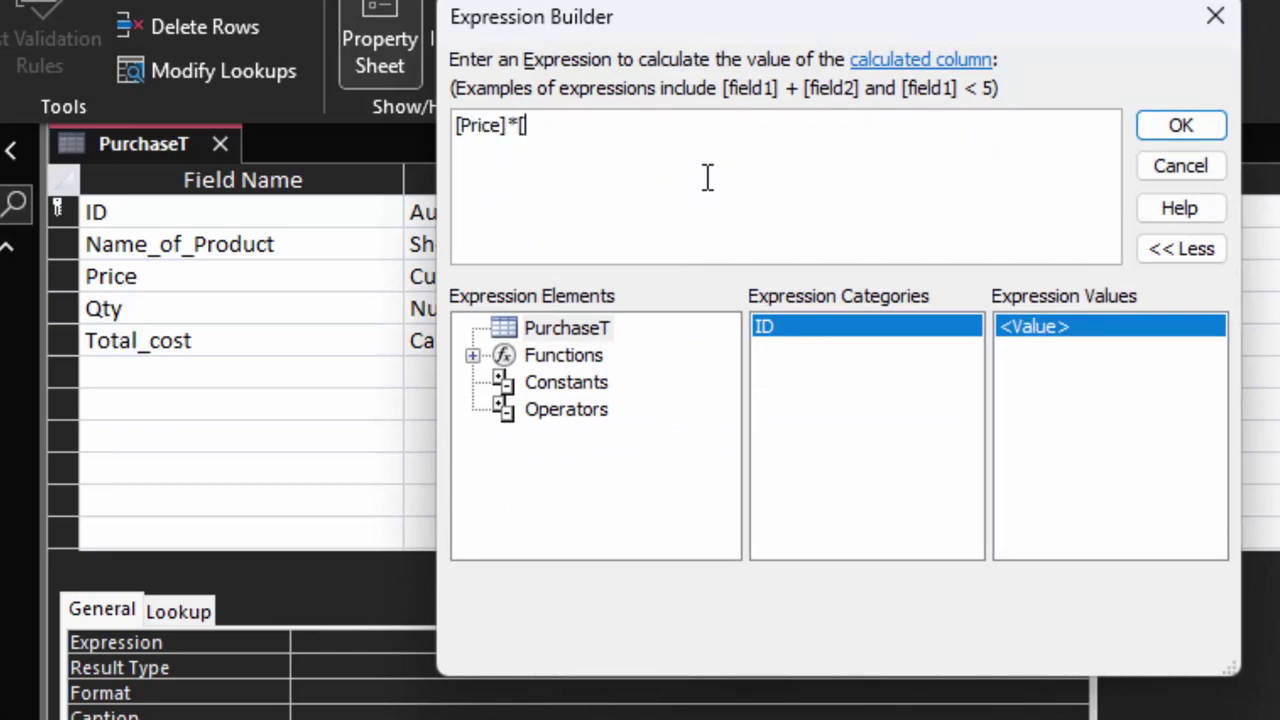
type("Qty")
type("]")
left_click(1170, 133)
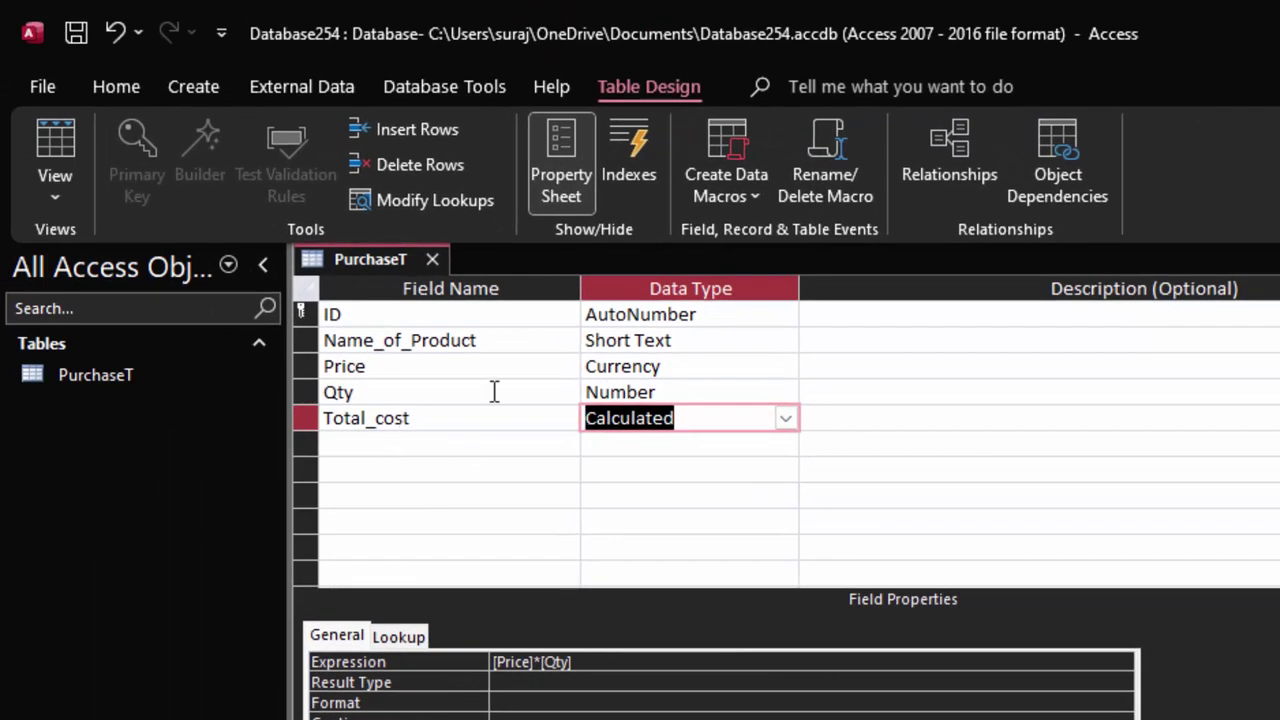
Save PurchaseT, open its datasheet and widen the Name_of_Product column.
left_click(45, 131)
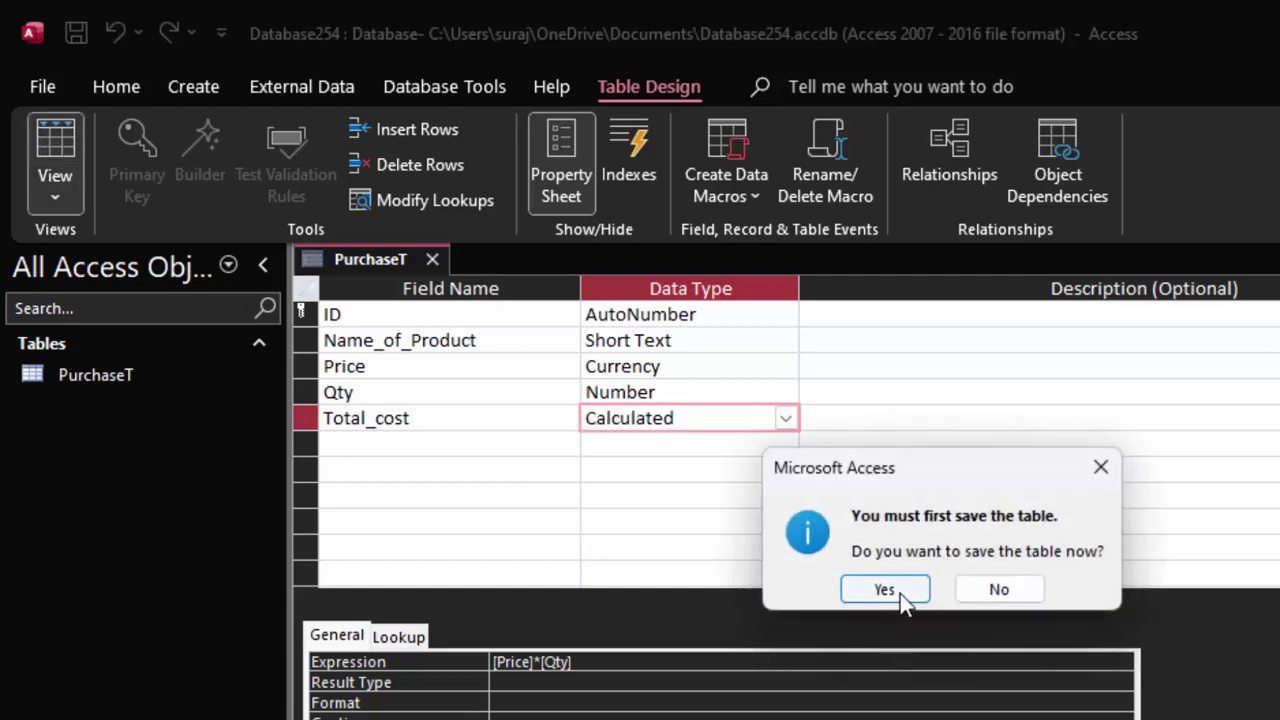
left_click(901, 594)
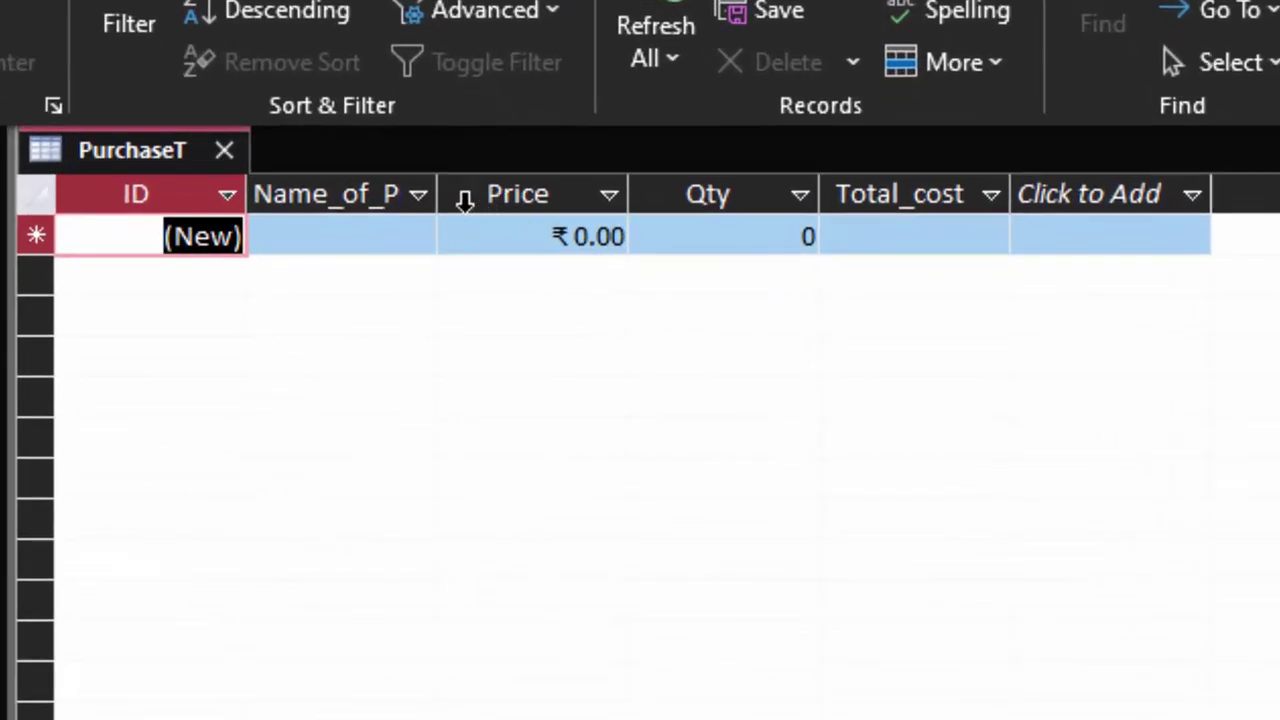
left_click_drag(438, 194, 546, 240)
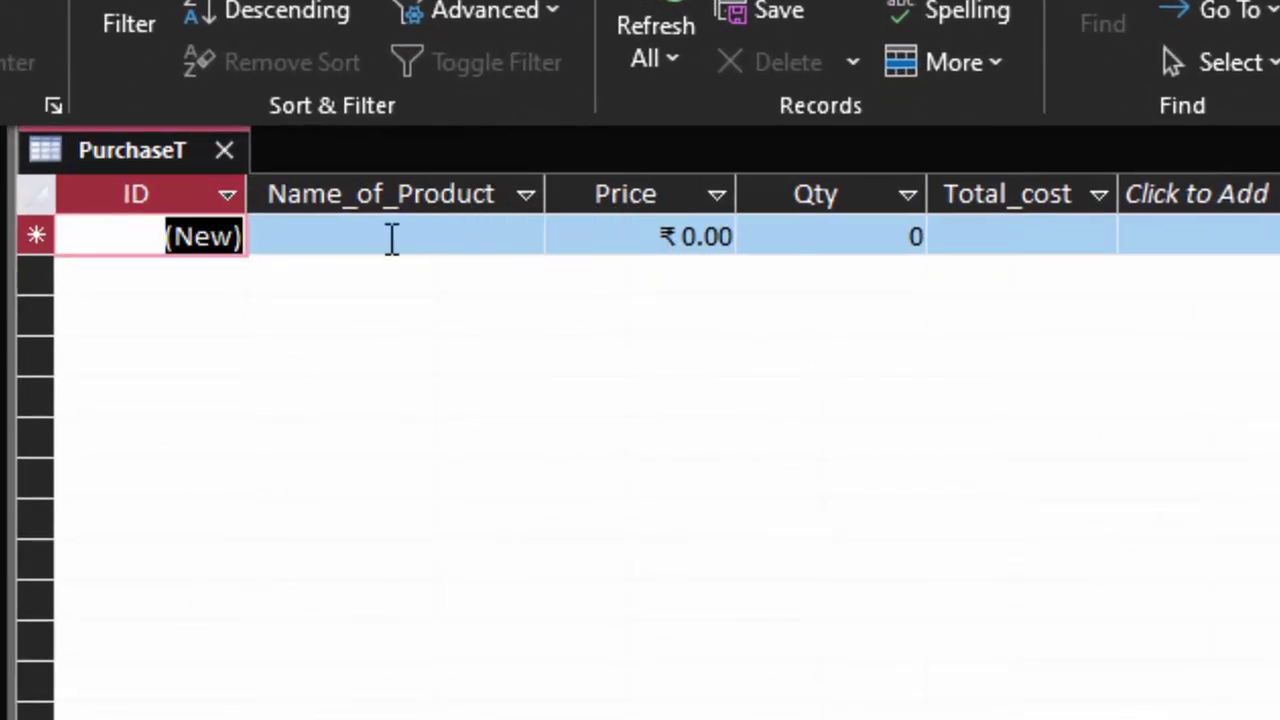
left_click(392, 238)
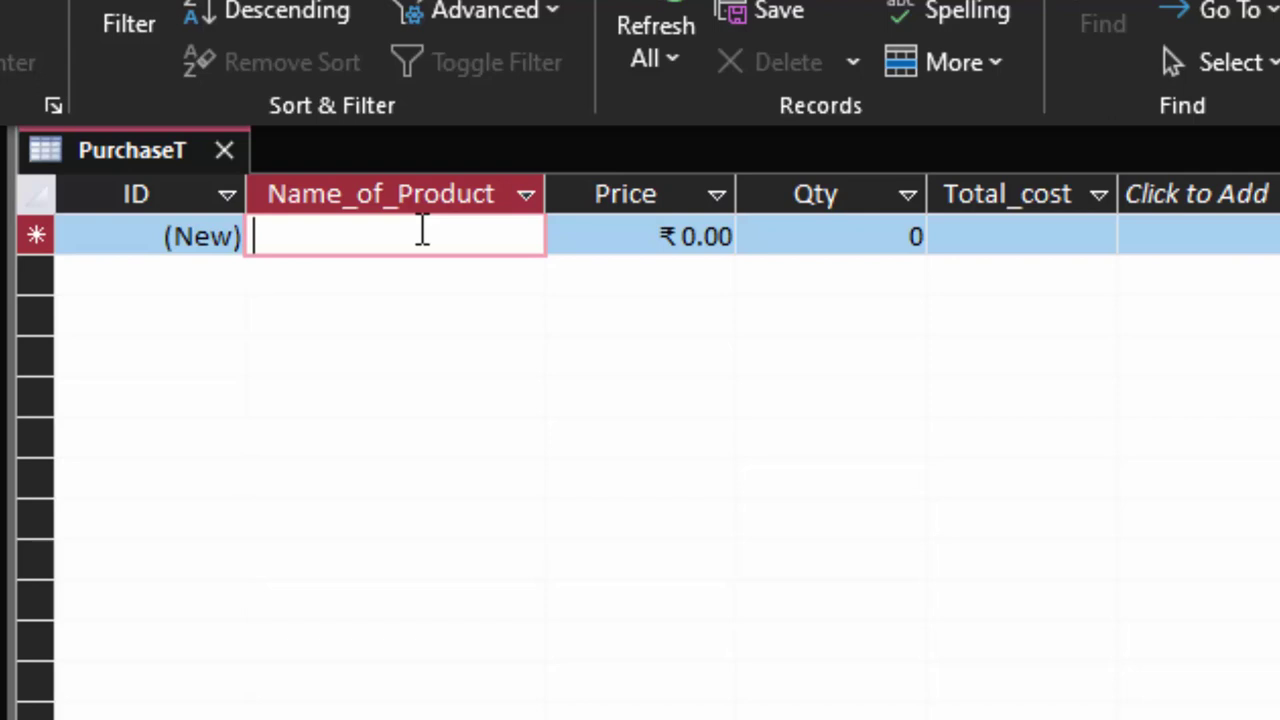
Enter Basmati Rice with price 180 and qty 50, giving a total of 9000.
type("Basma")
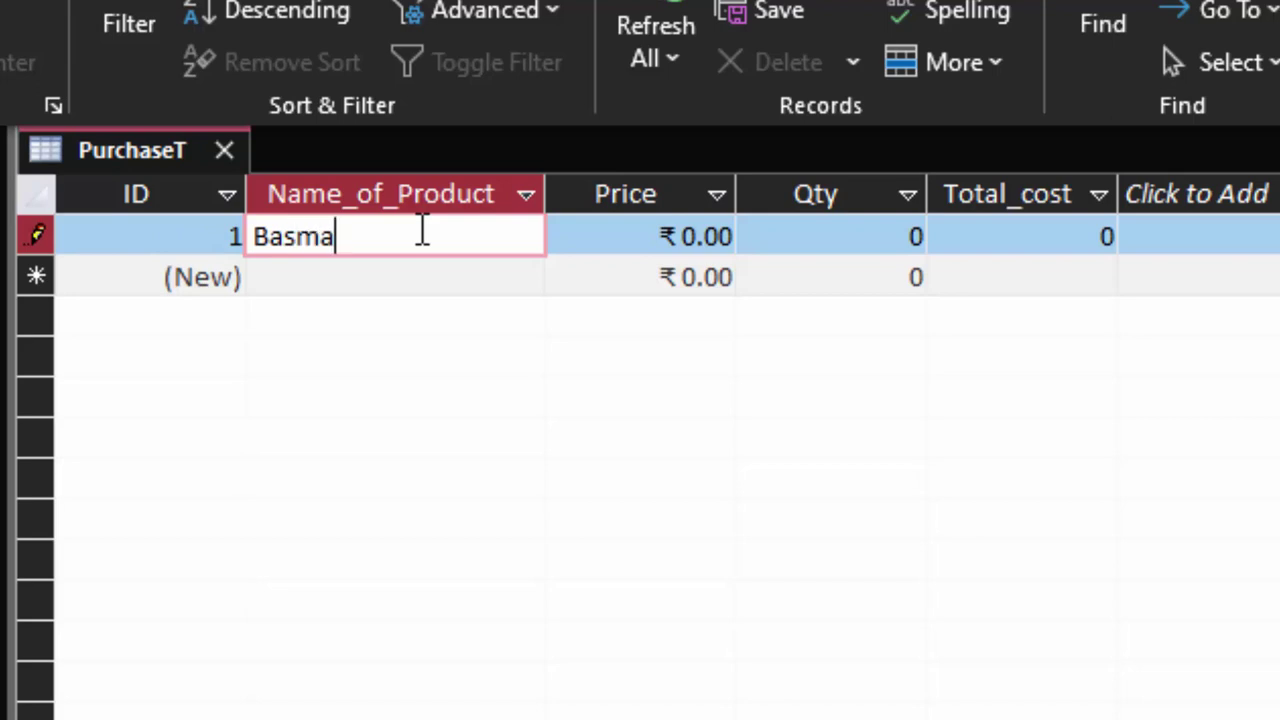
type("ti Ric")
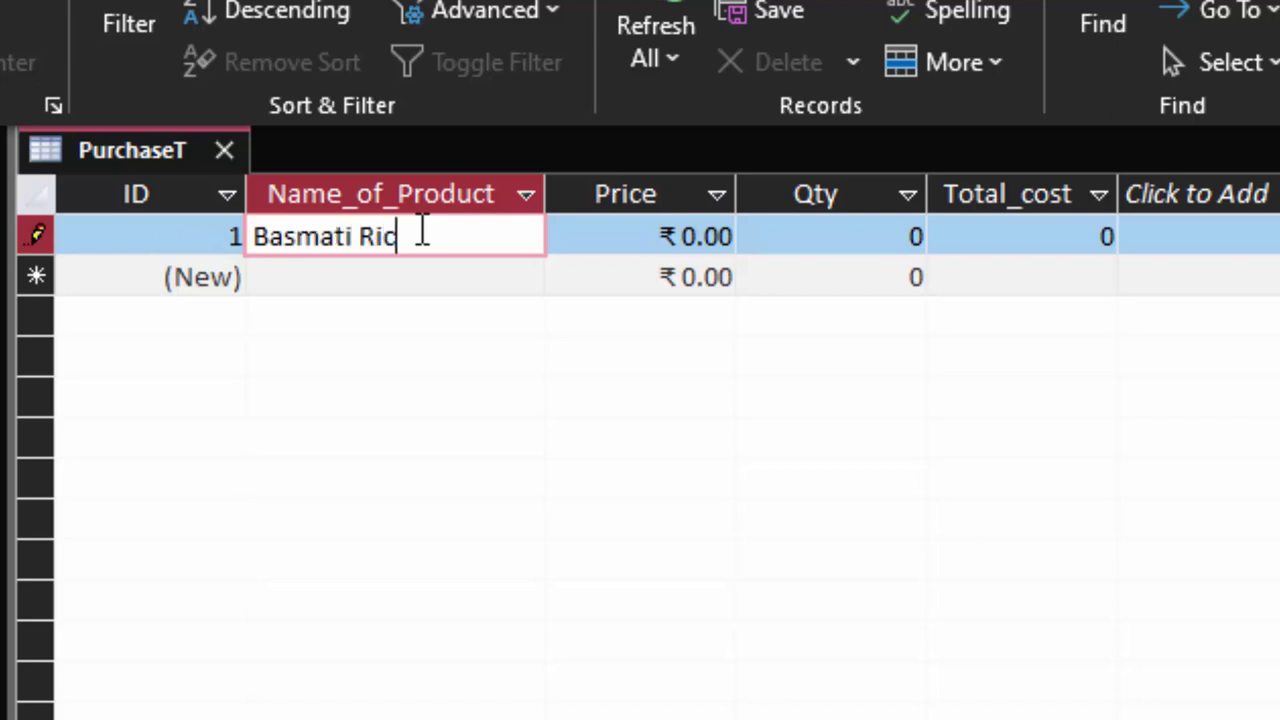
type("e")
left_click(694, 237)
key("BackSpace")
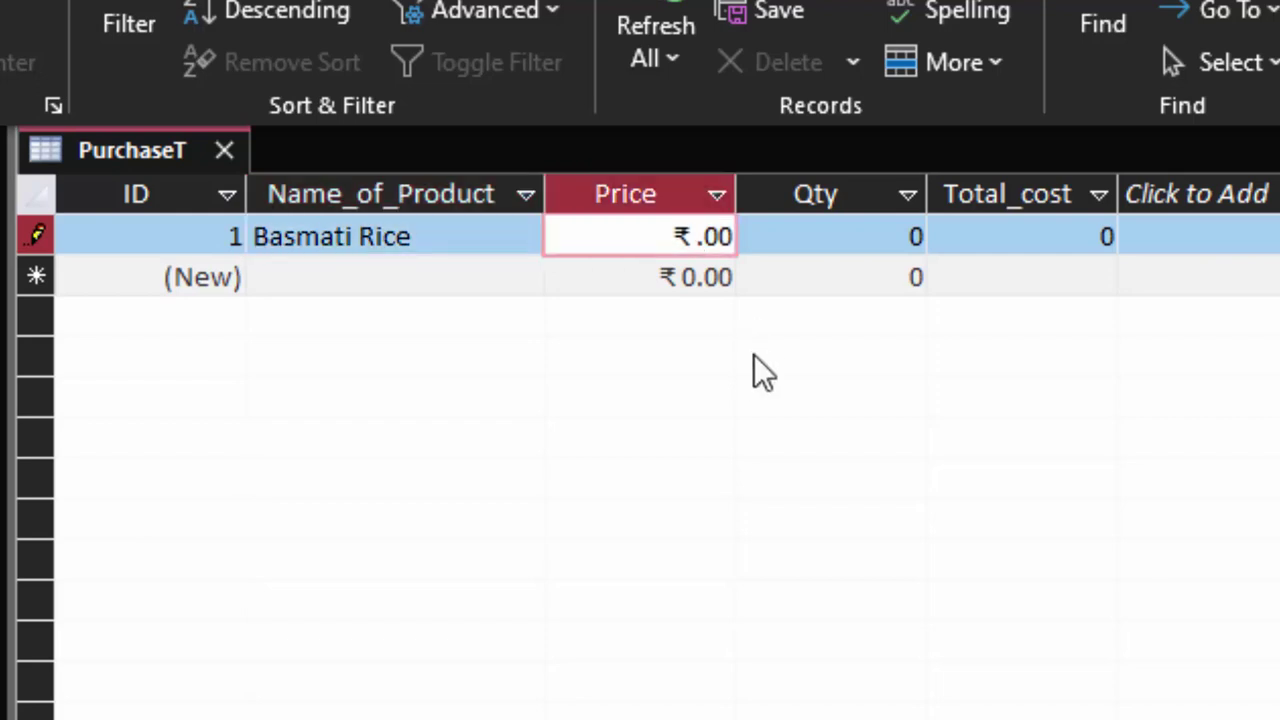
type("1")
type("8")
type("0")
key("Tab")
type("5")
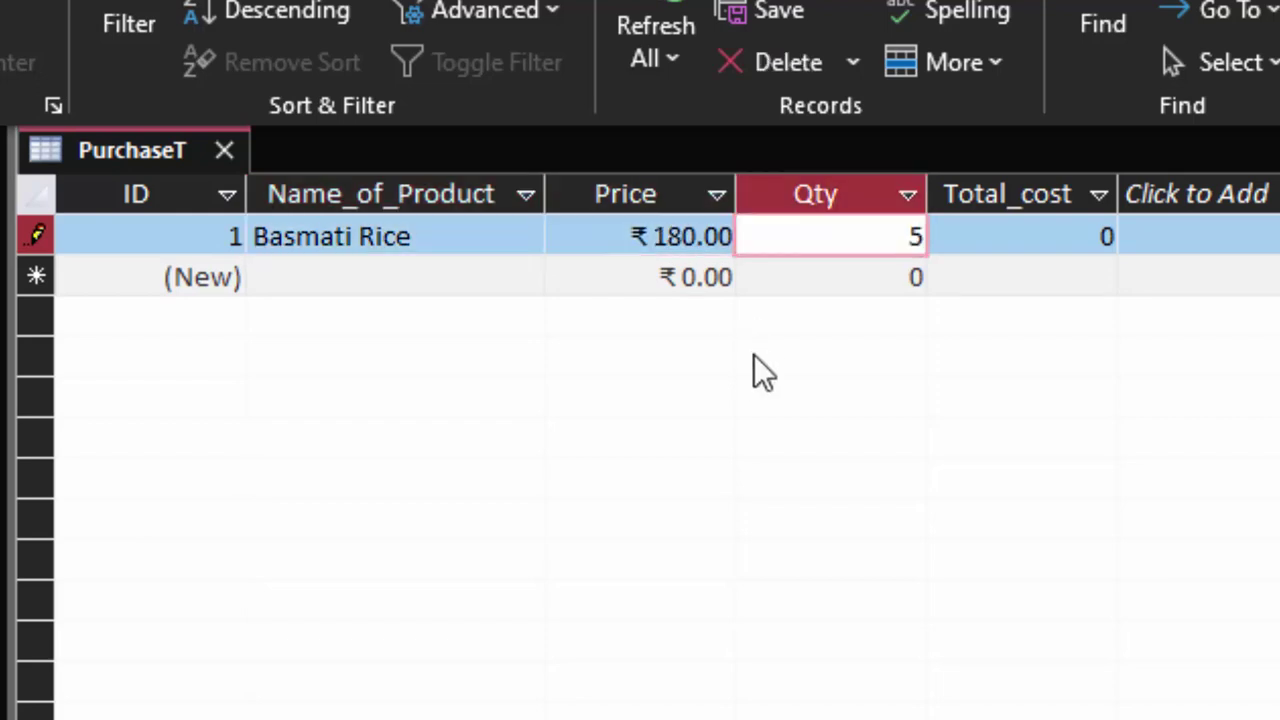
type("0")
key("Tab")
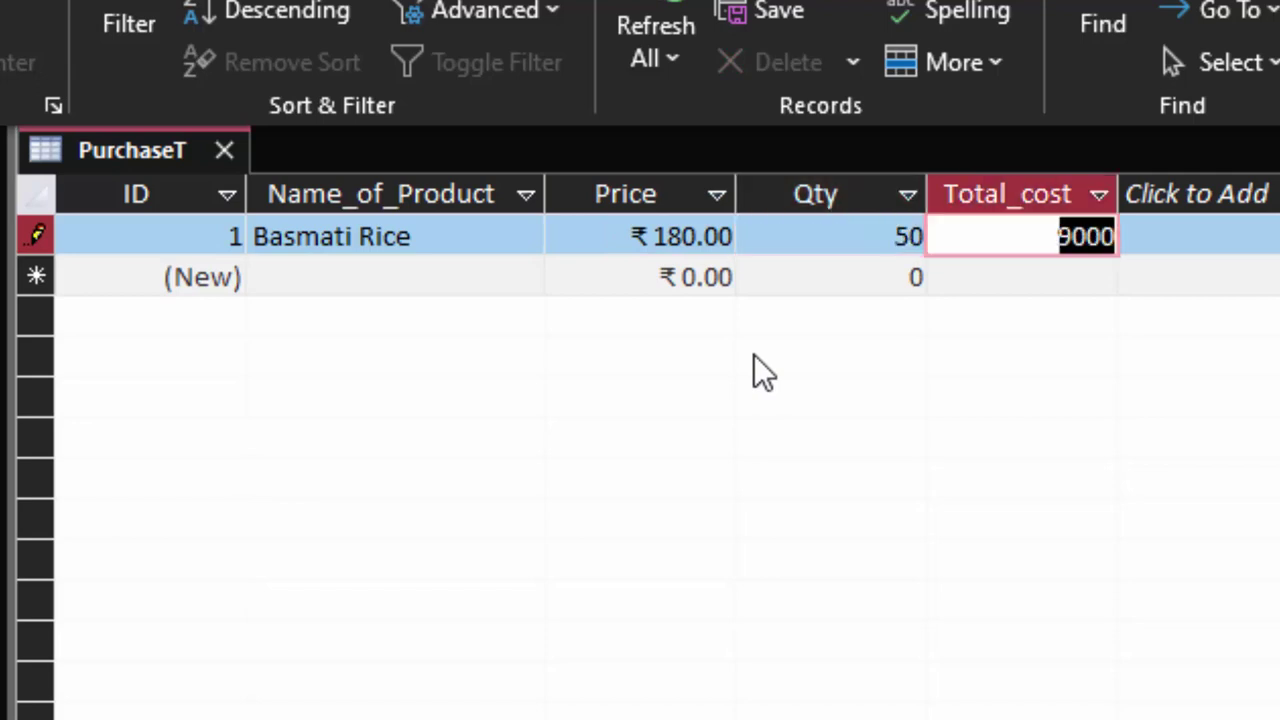
left_click(1055, 240)
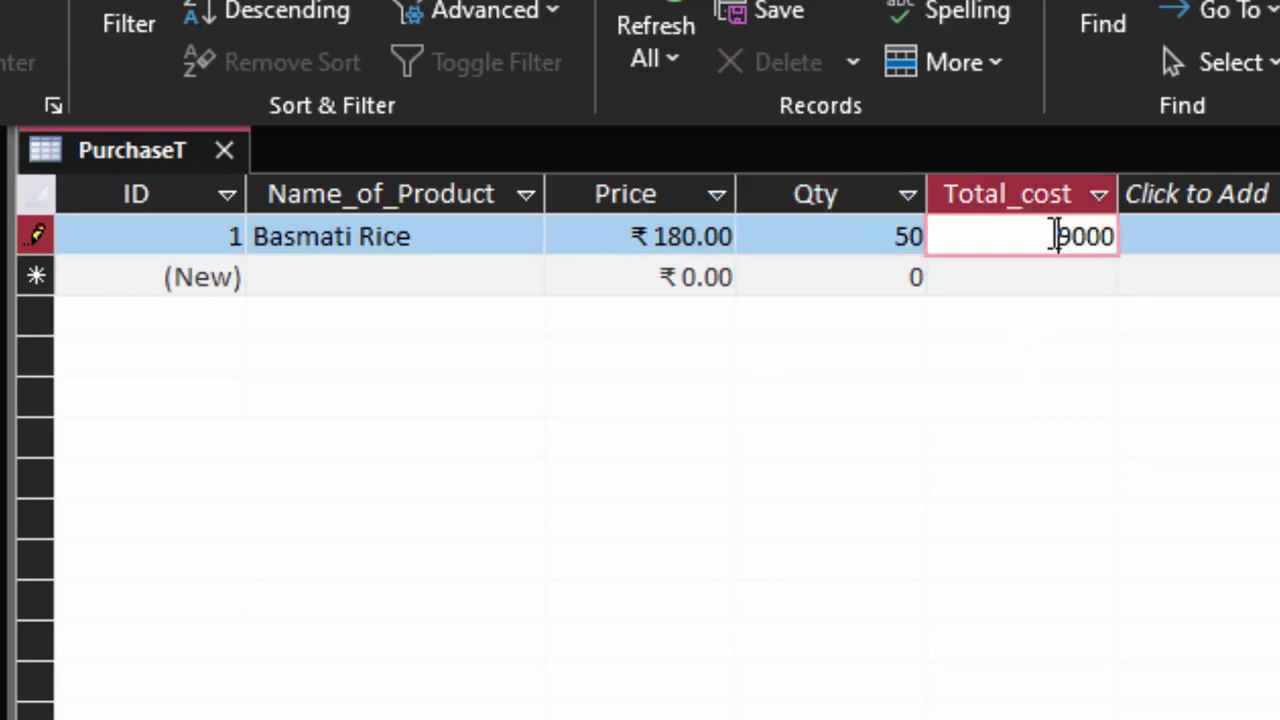
left_click_drag(1057, 240, 1123, 240)
left_click(406, 277)
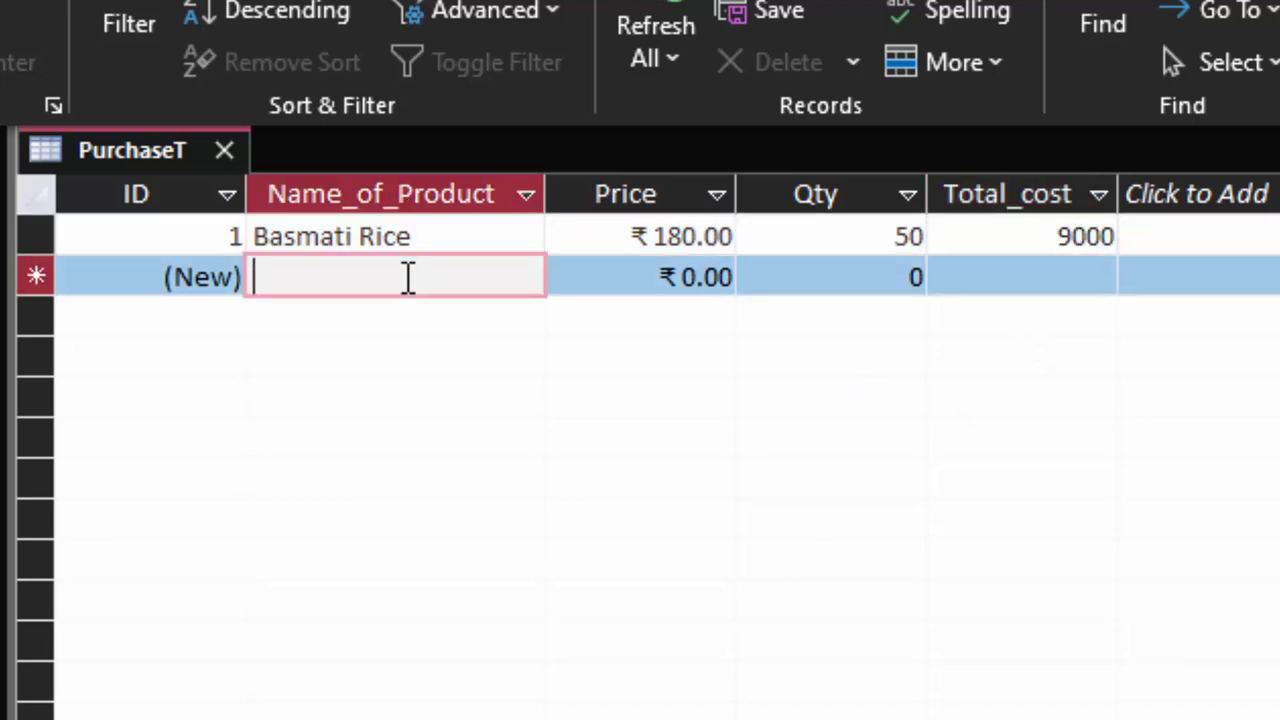
Enter Tata Sampann Dal with price 150 and qty 60.
type("Tata ")
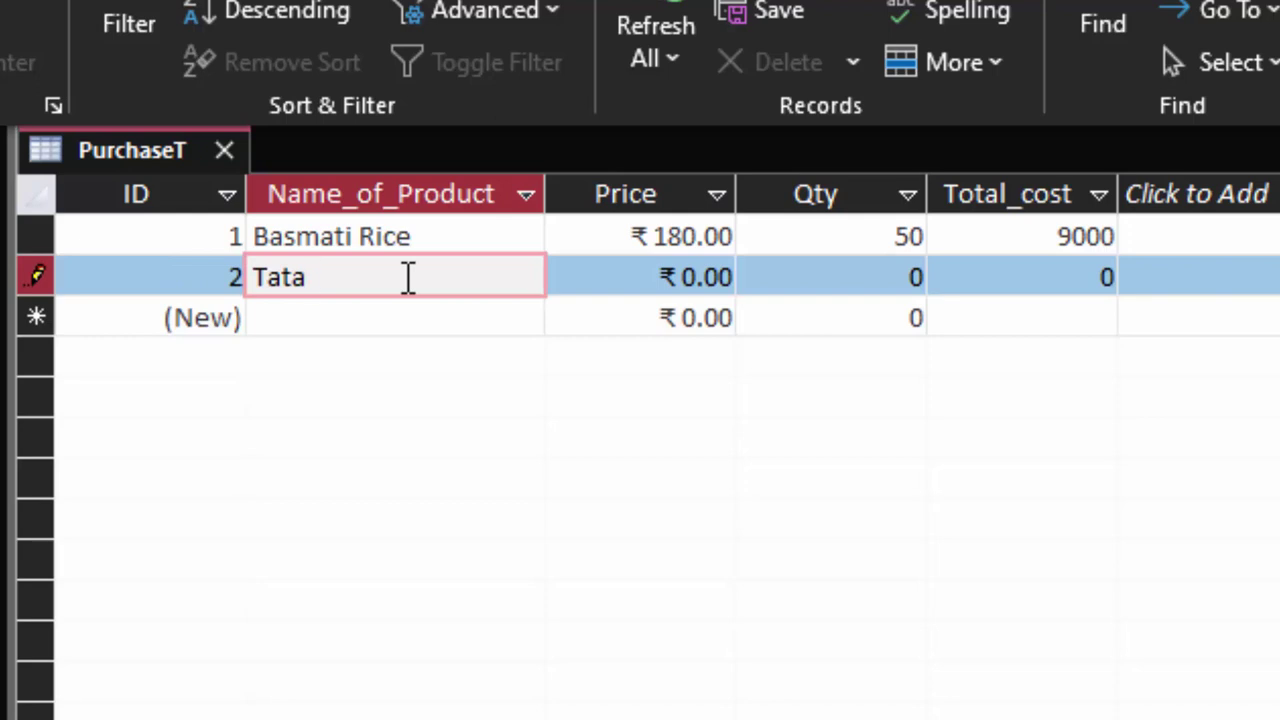
type("Sam")
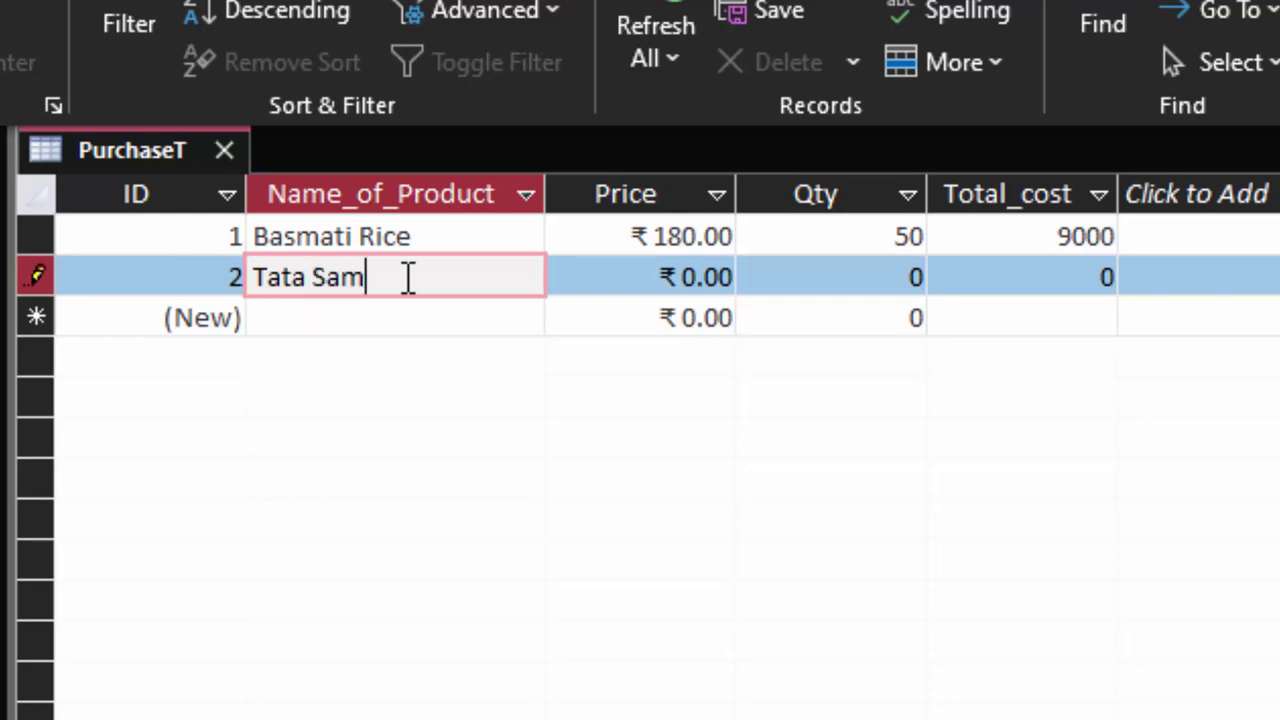
type("pann ")
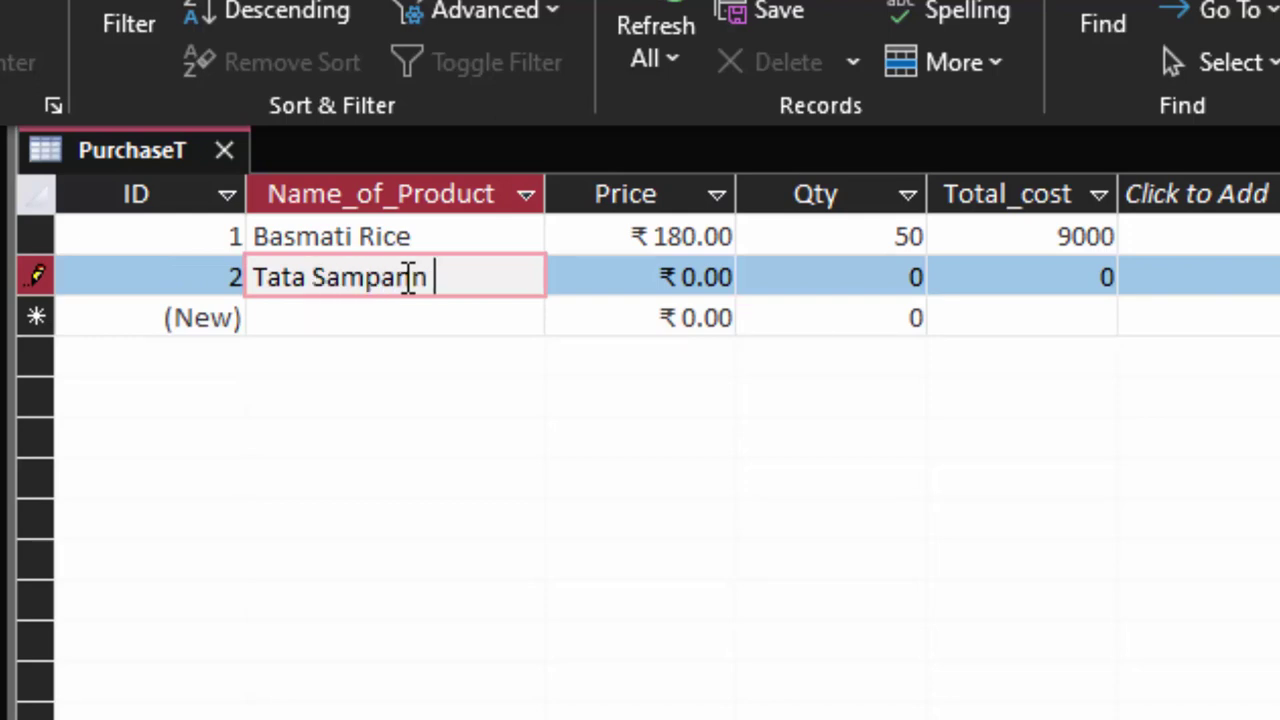
type("Dal")
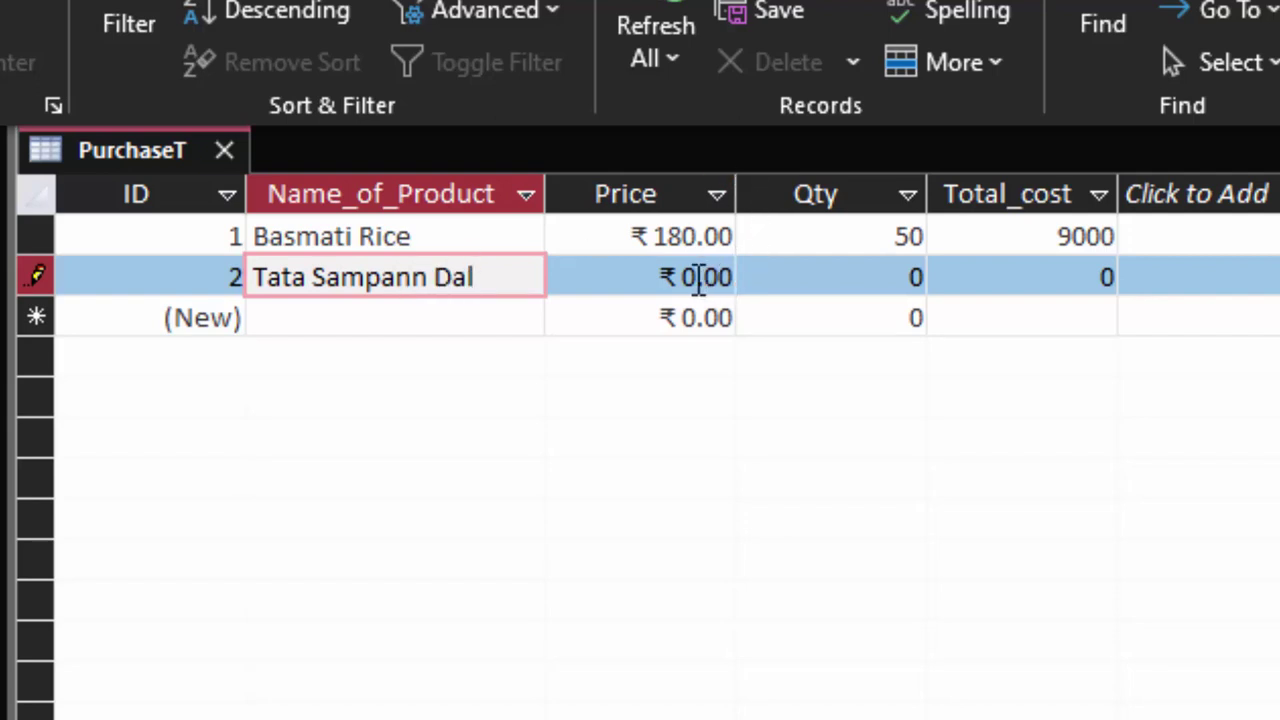
left_click(700, 277)
type("15")
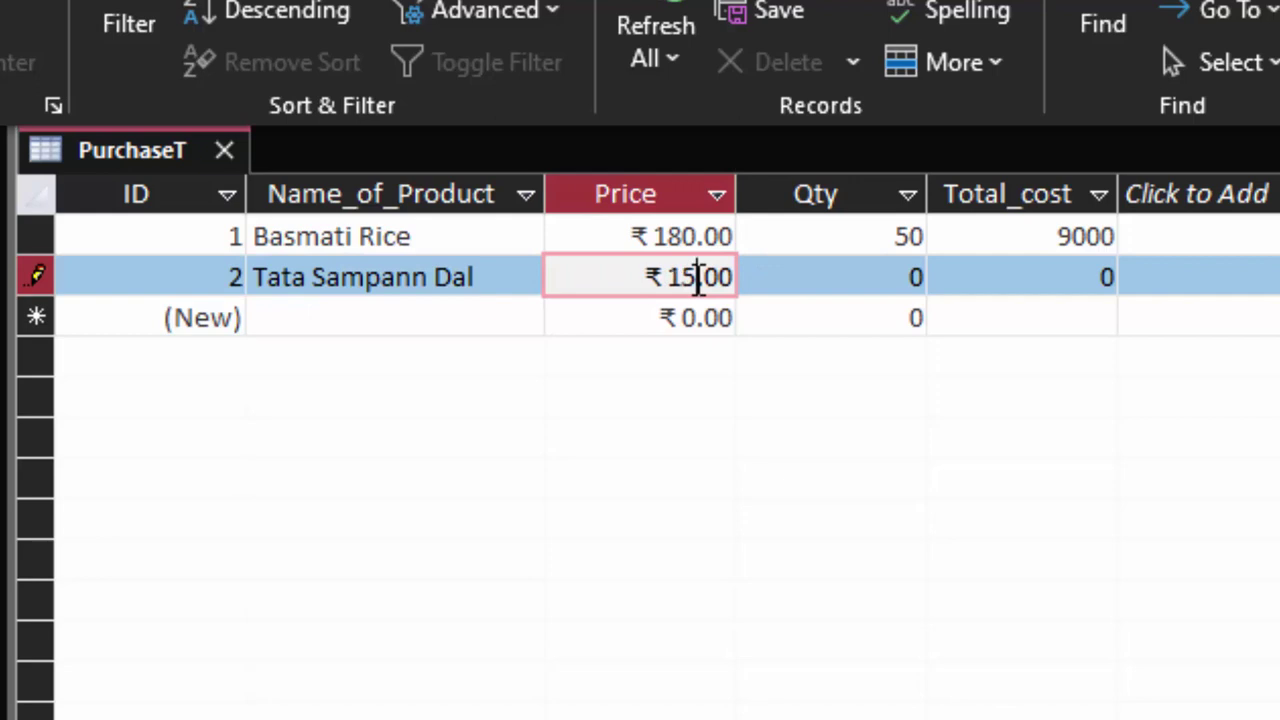
type("0")
key("Tab")
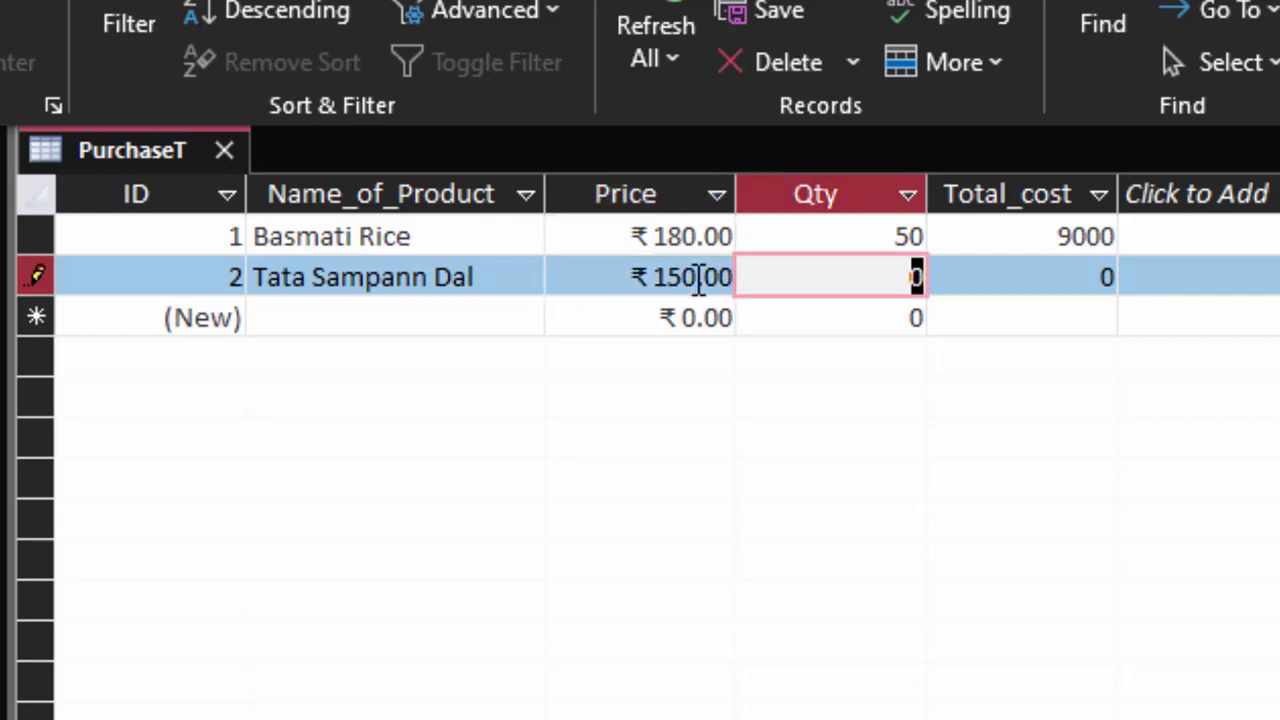
type("60")
key("Tab")
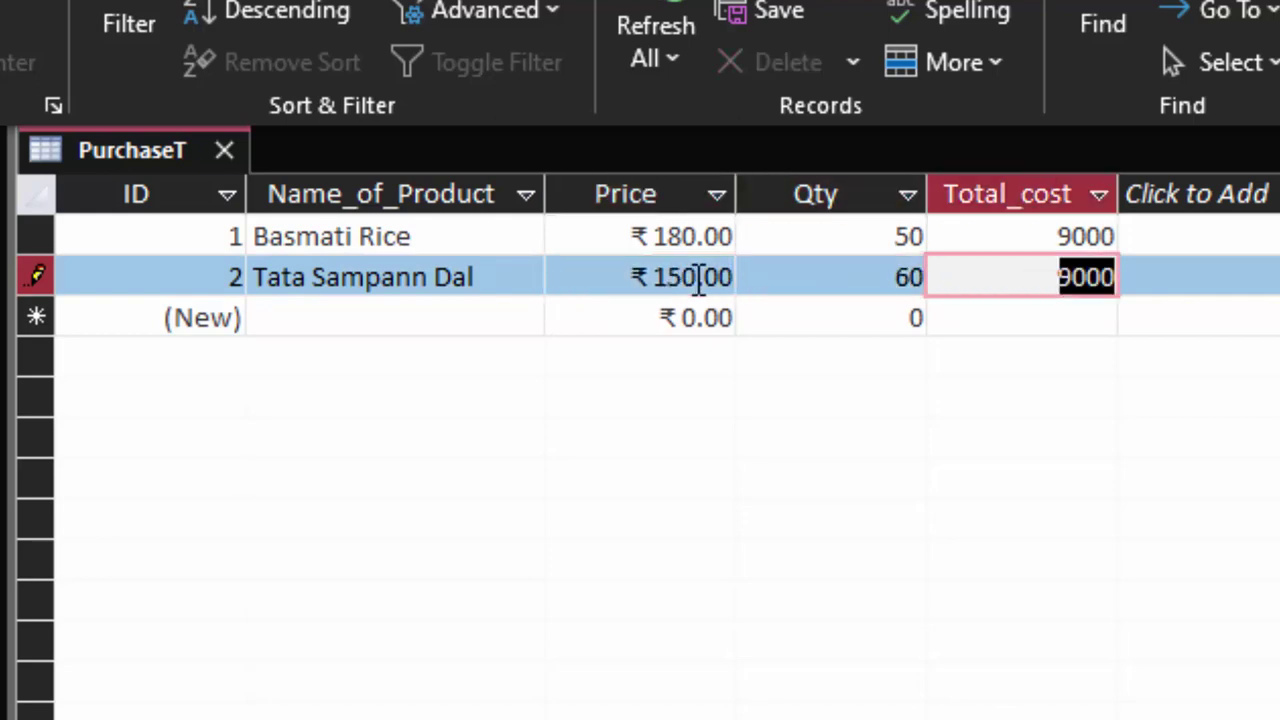
key("Tab")
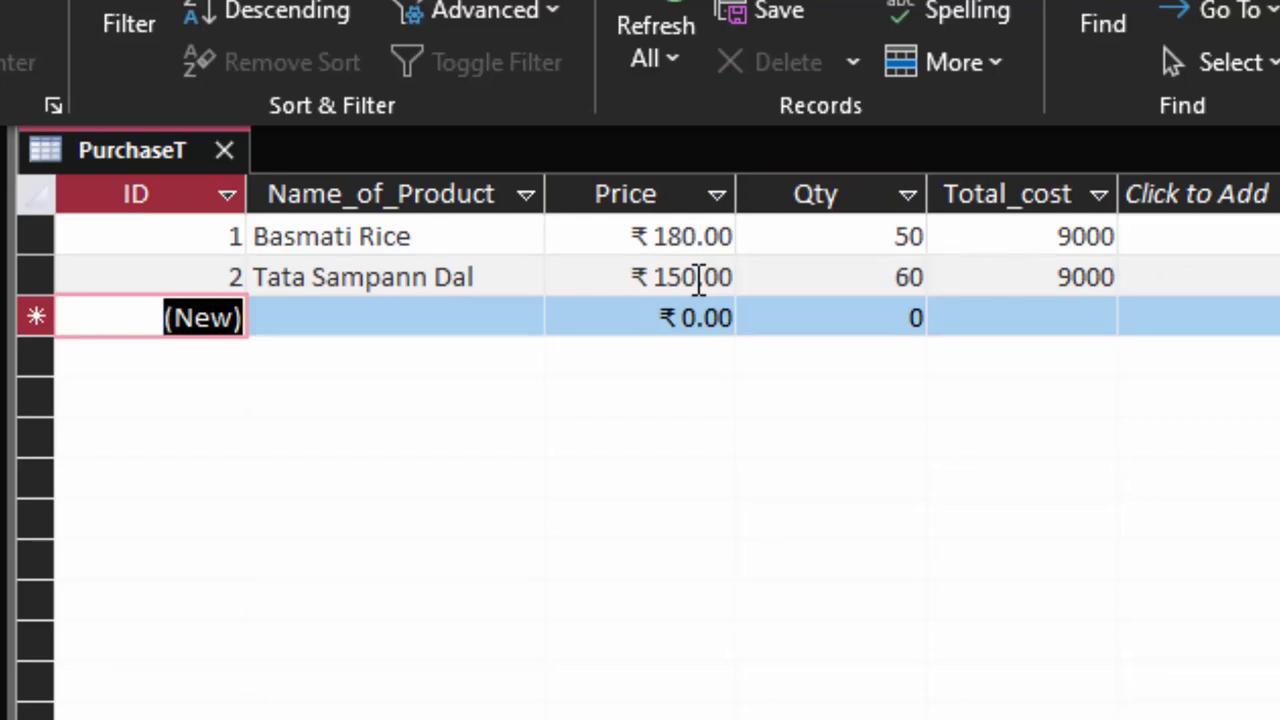
key("Tab")
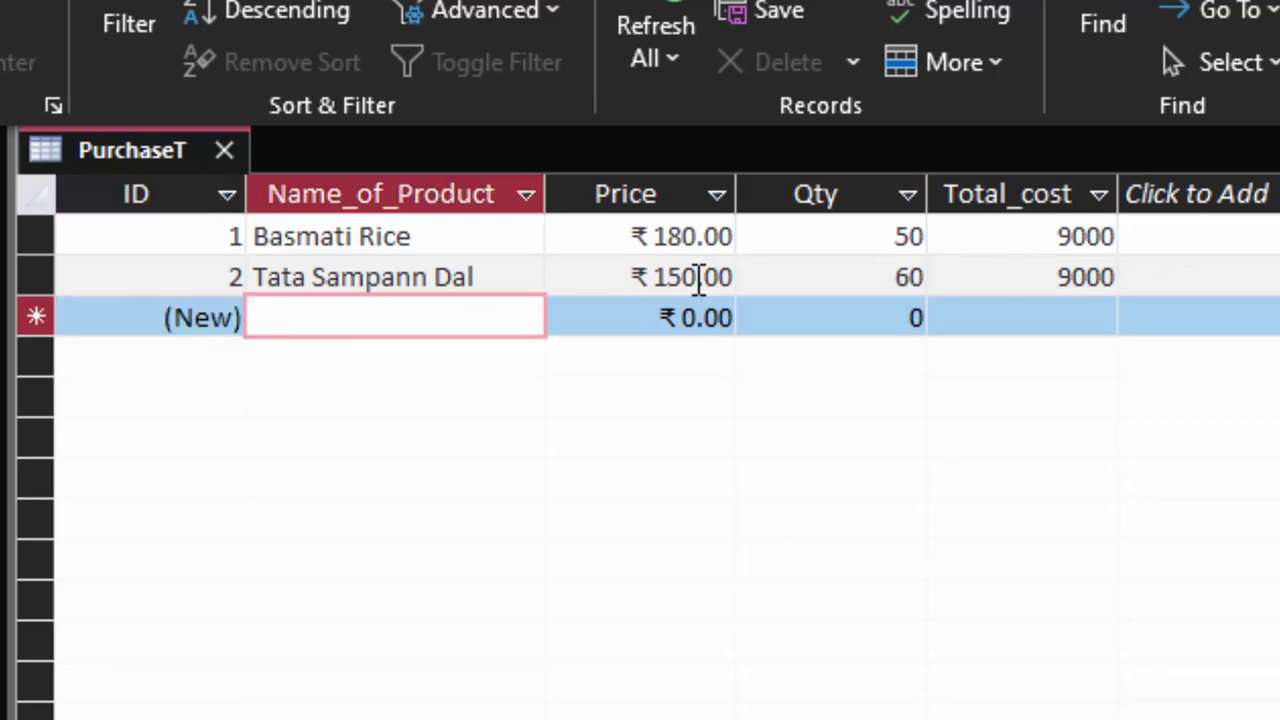
Enter Dhaniya Powder with price 70 and qty 7.
type("Dhani")
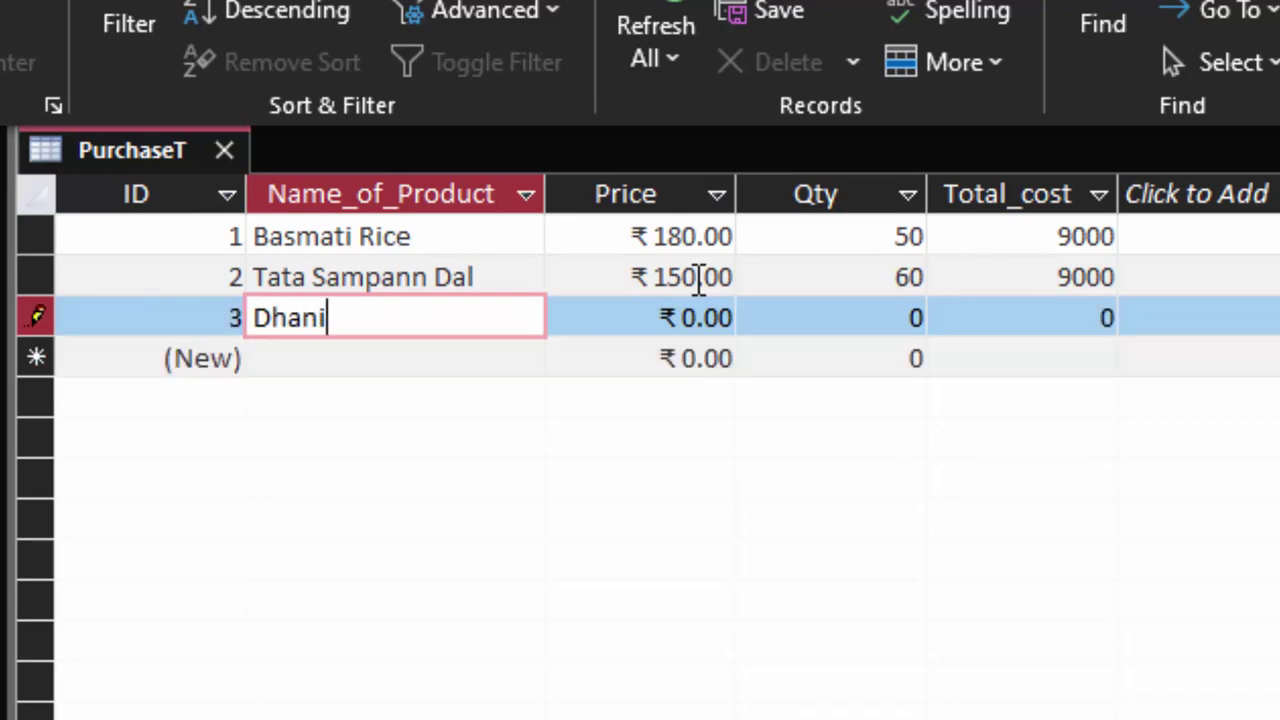
type("ya ")
type("Powder")
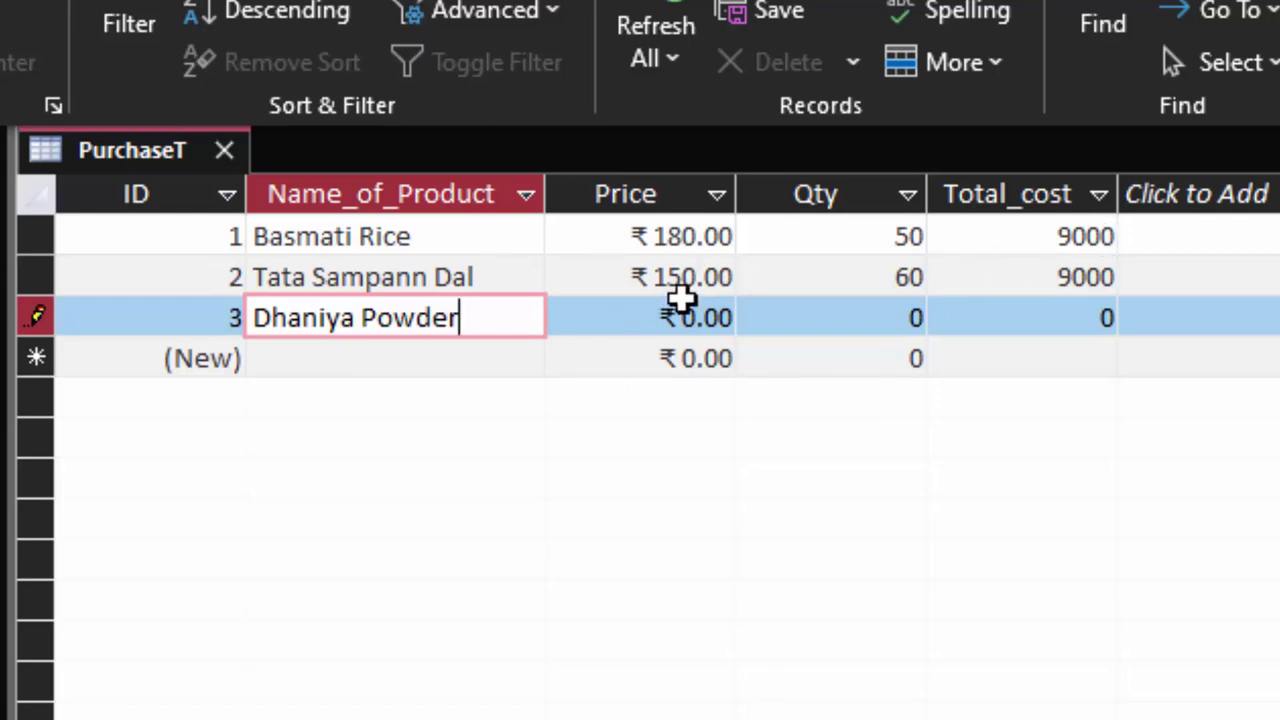
left_click(695, 318)
key("BackSpace")
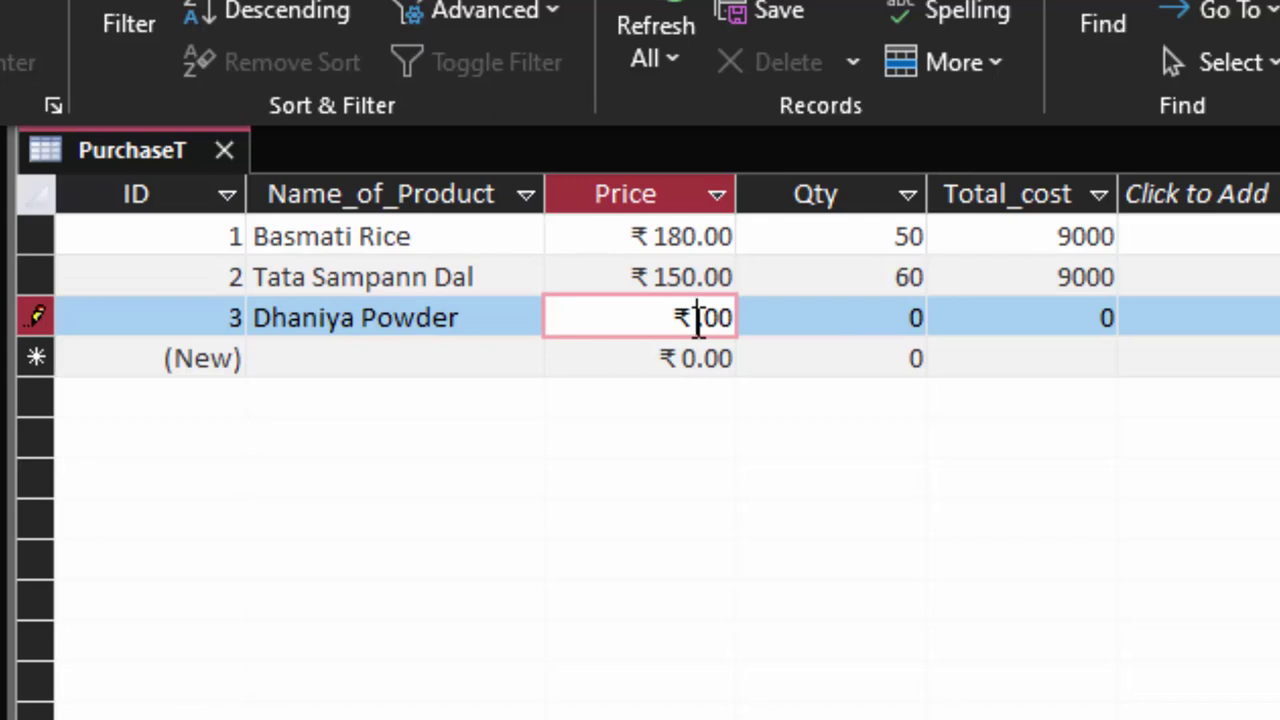
type("70")
key("Tab")
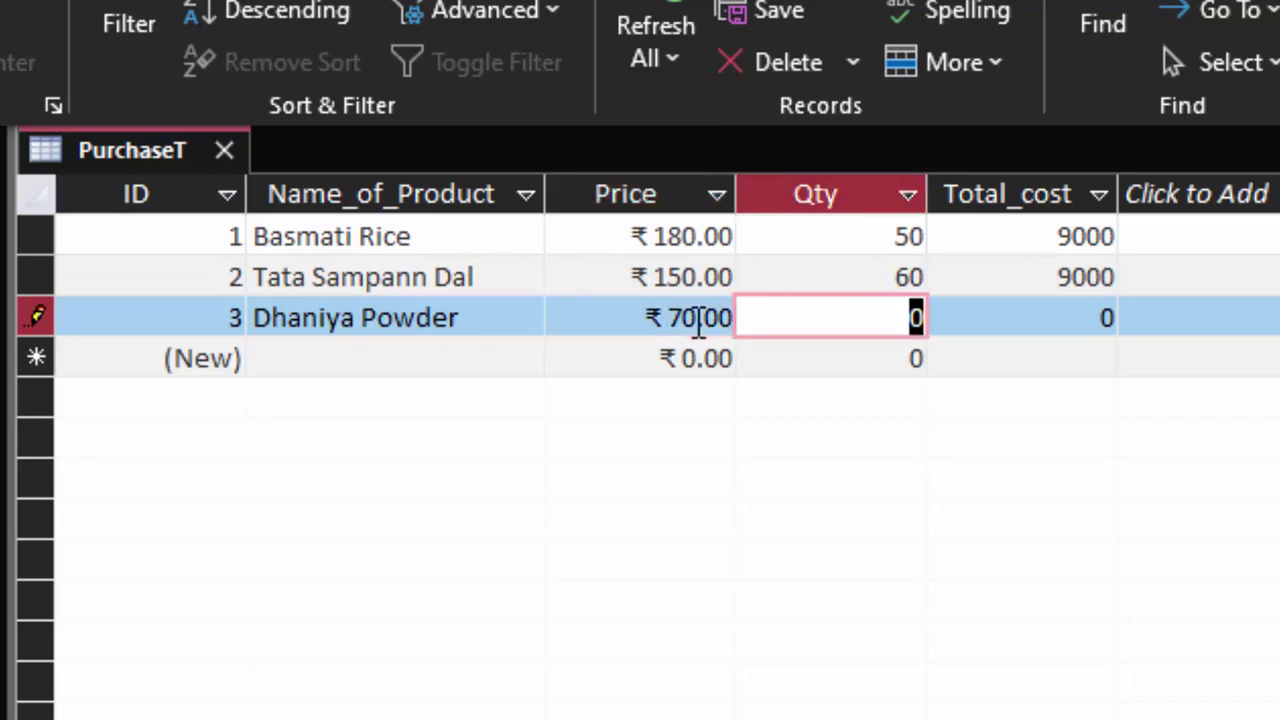
type("7")
key("Tab")
key("Tab")
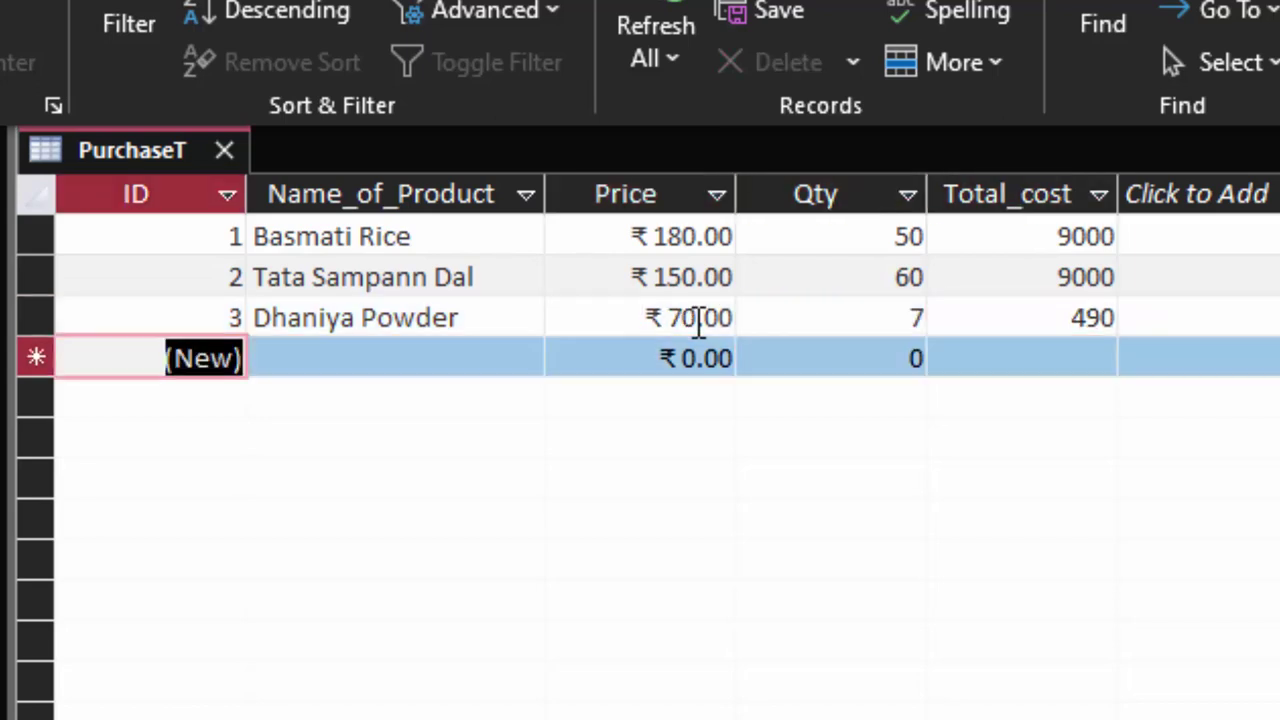
key("Tab")
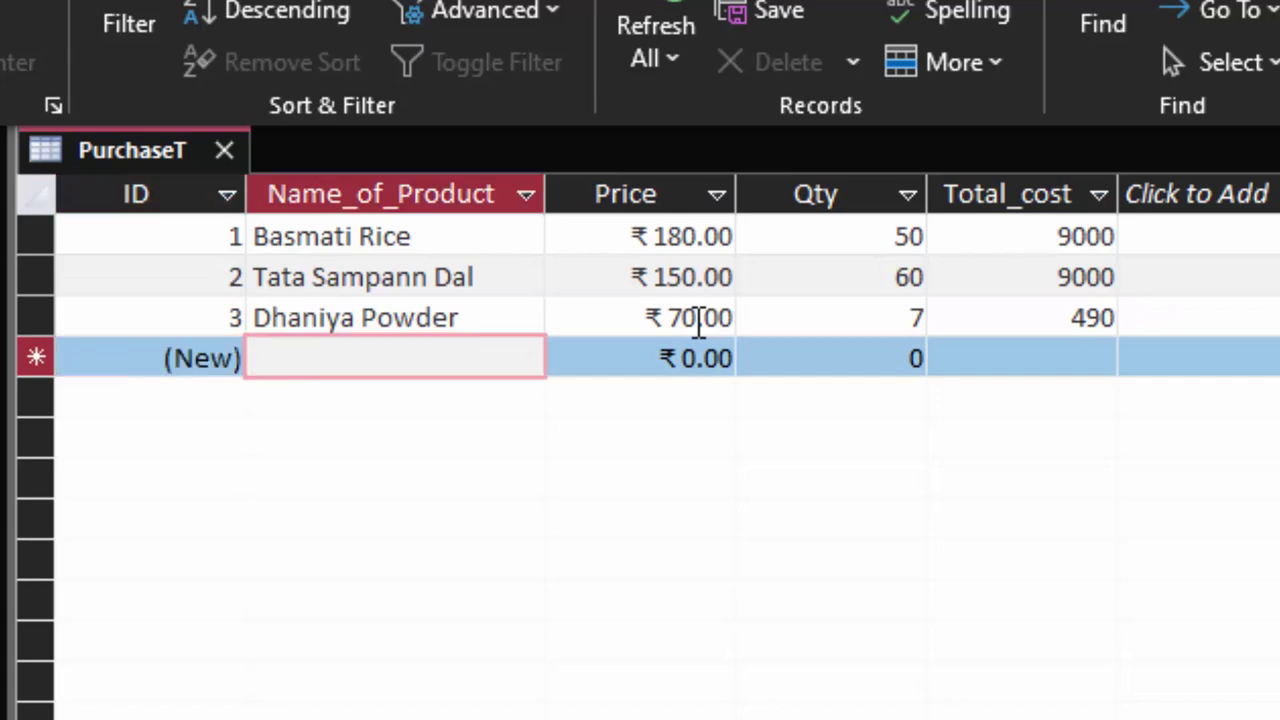
Enter Red Chilli Powder with price 120 and qty 70.
type("Red C")
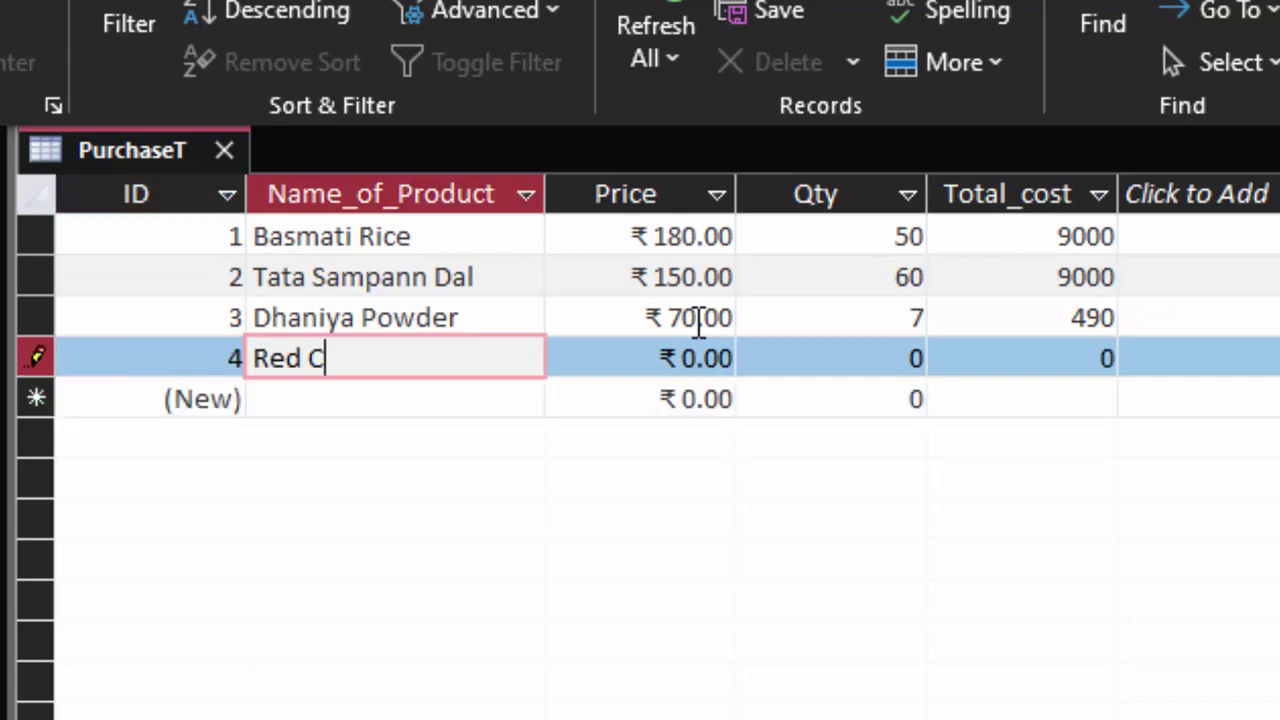
type("hilli ")
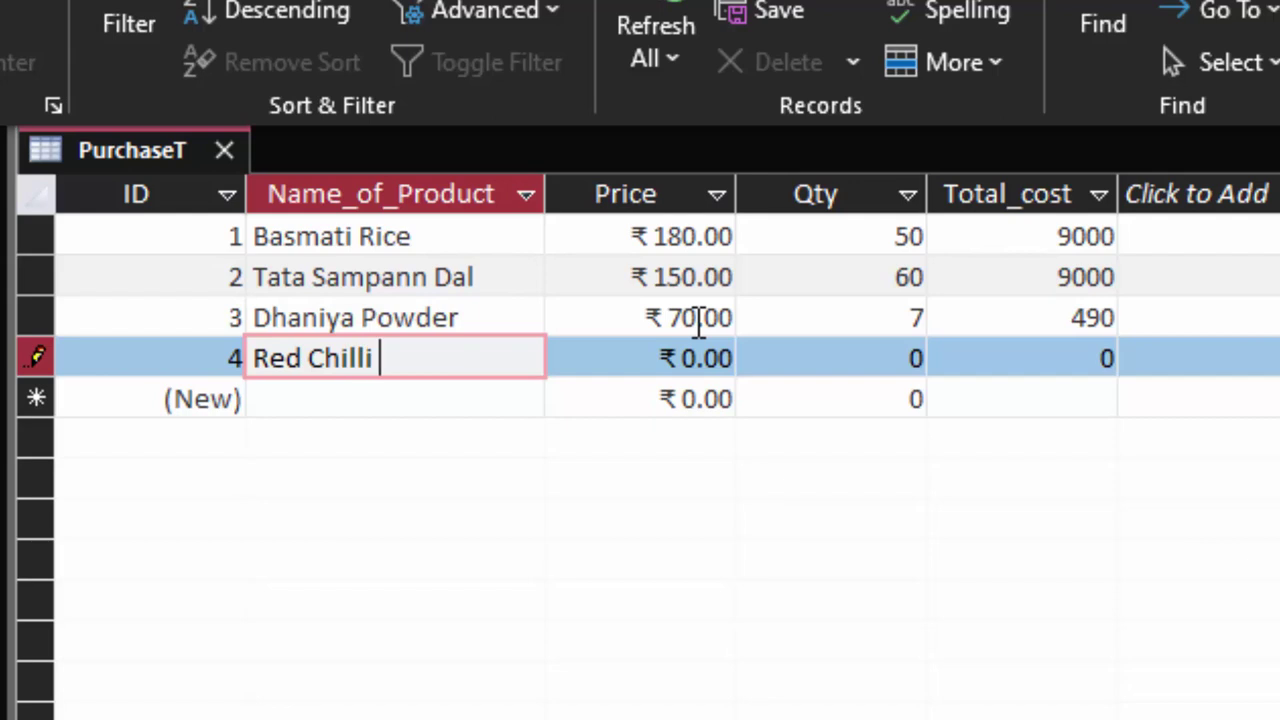
type("PP")
type("owder")
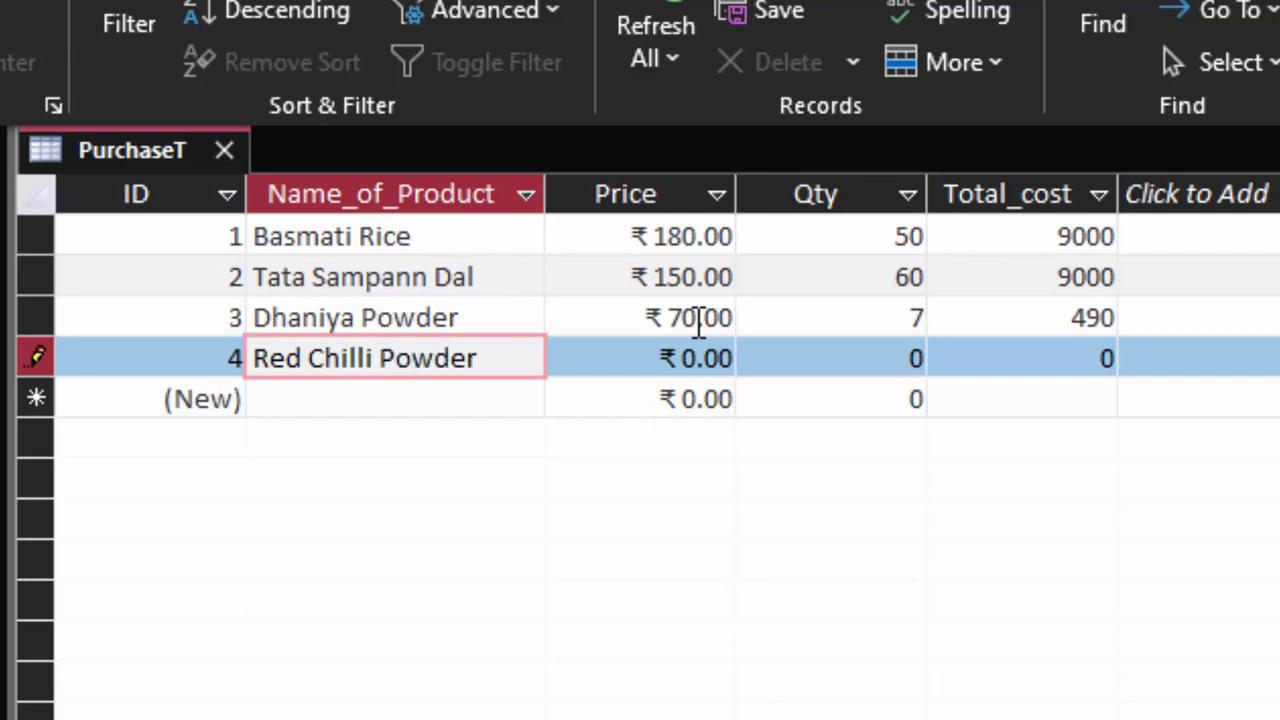
left_click(695, 358)
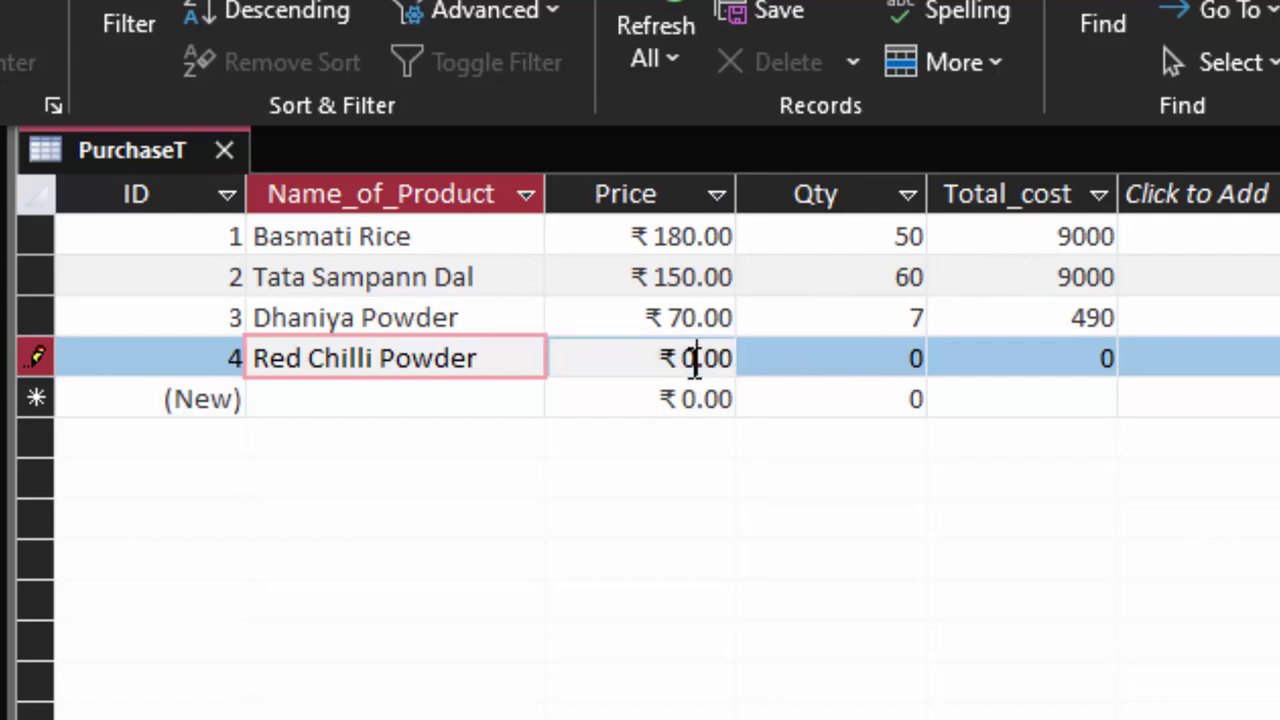
key("BackSpace")
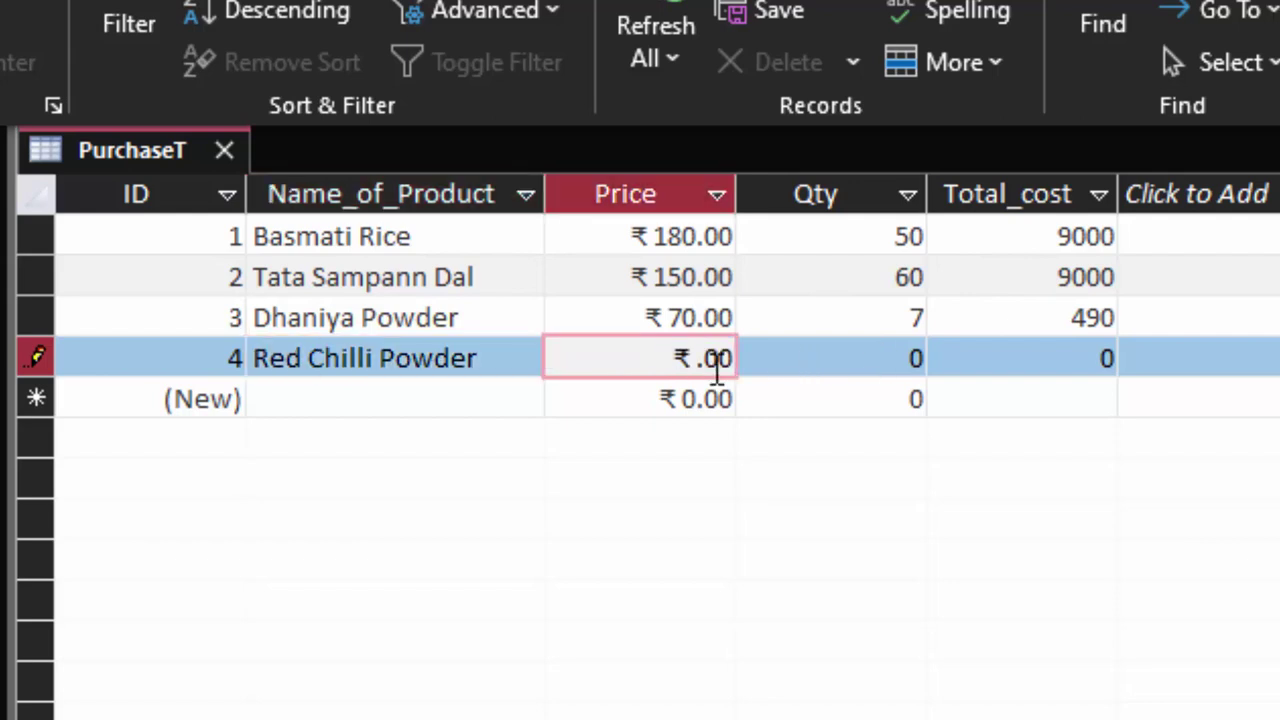
type("120")
key("Tab")
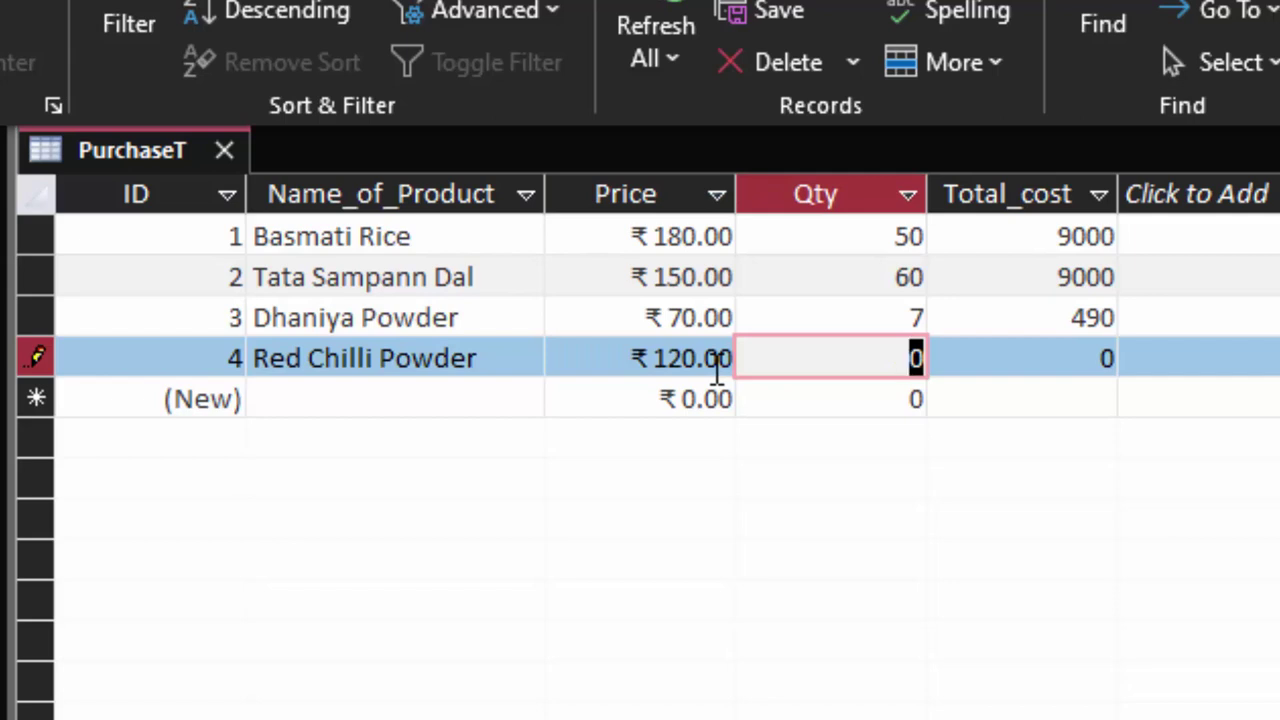
type("70")
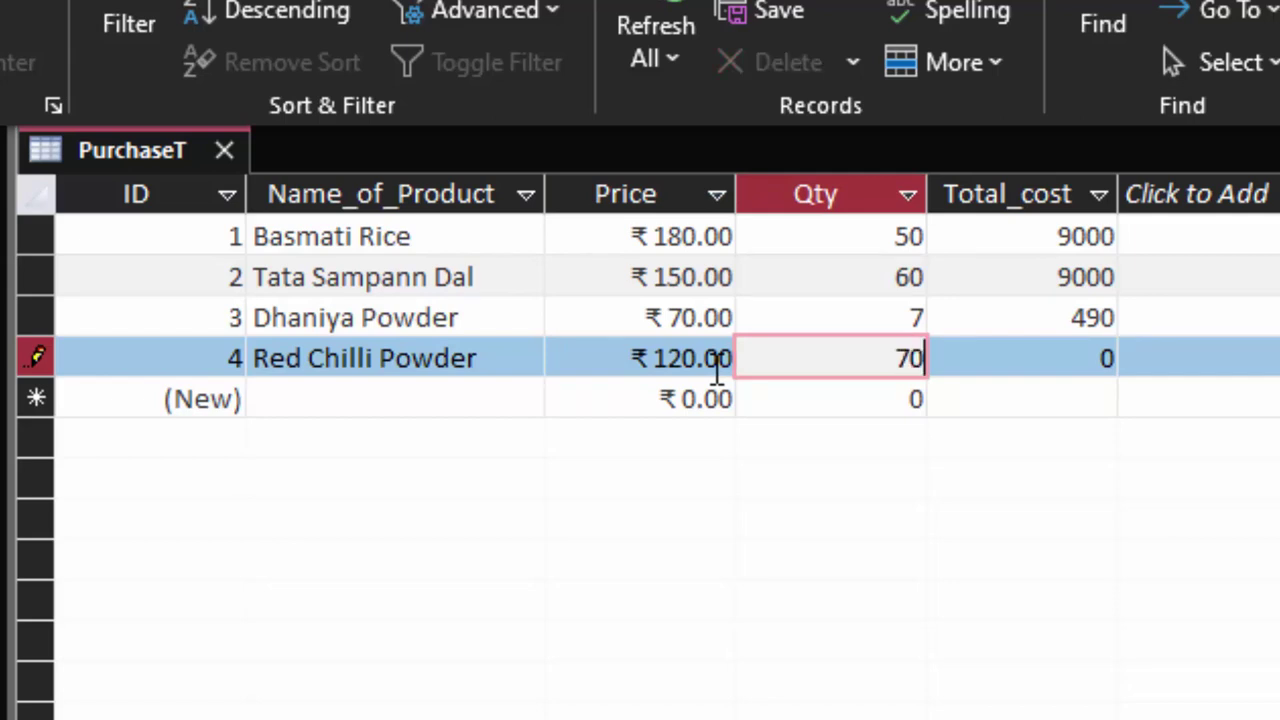
key("Tab")
key("Tab")
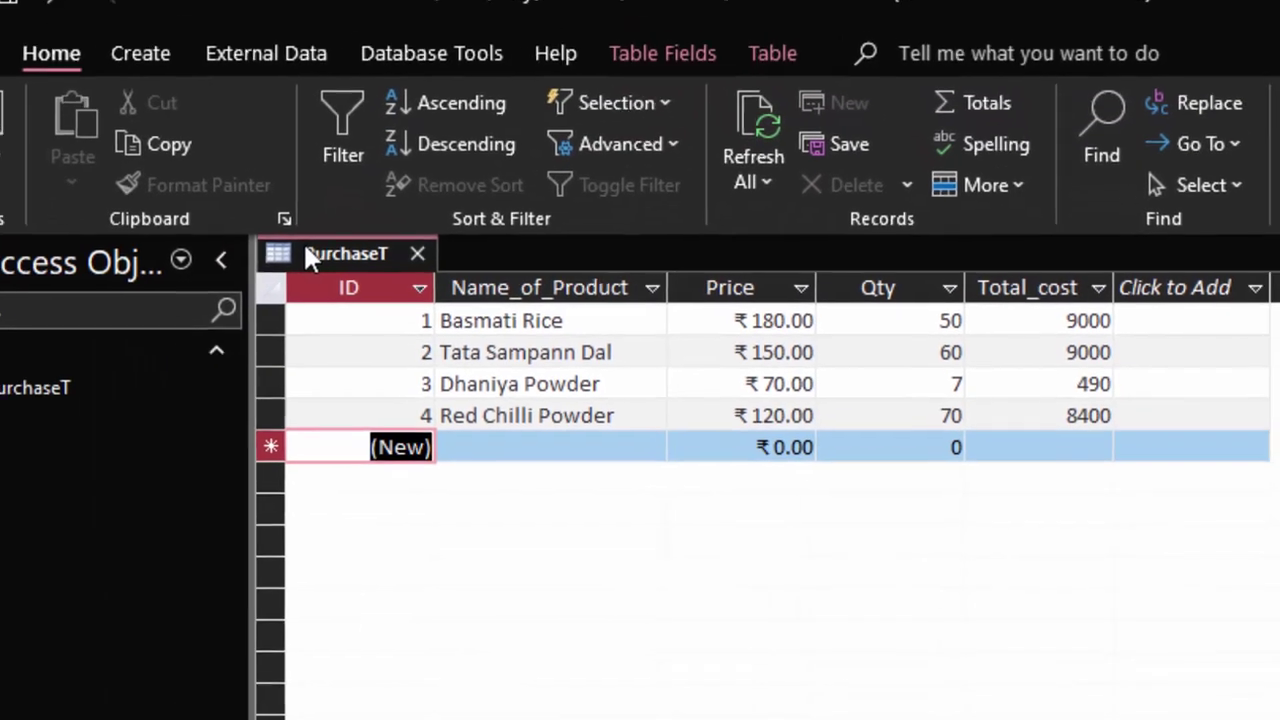
Close the PurchaseT table.
right_click(310, 256)
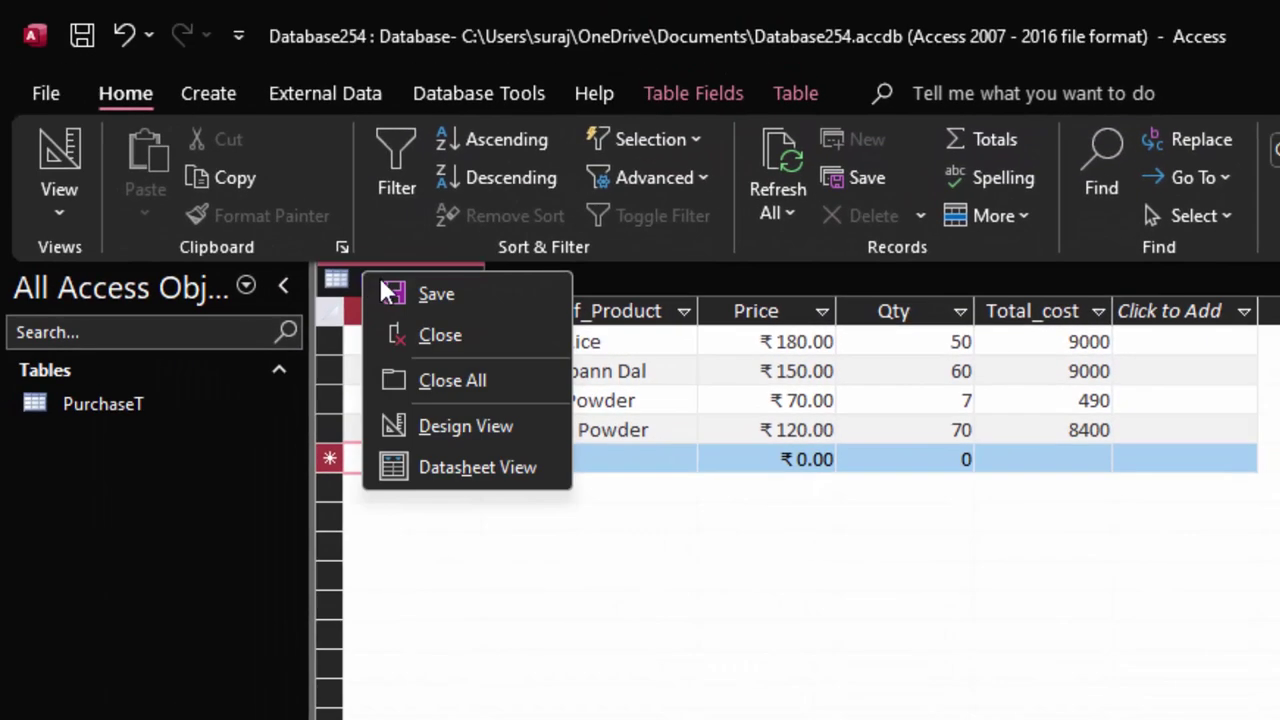
left_click(349, 270)
right_click(352, 257)
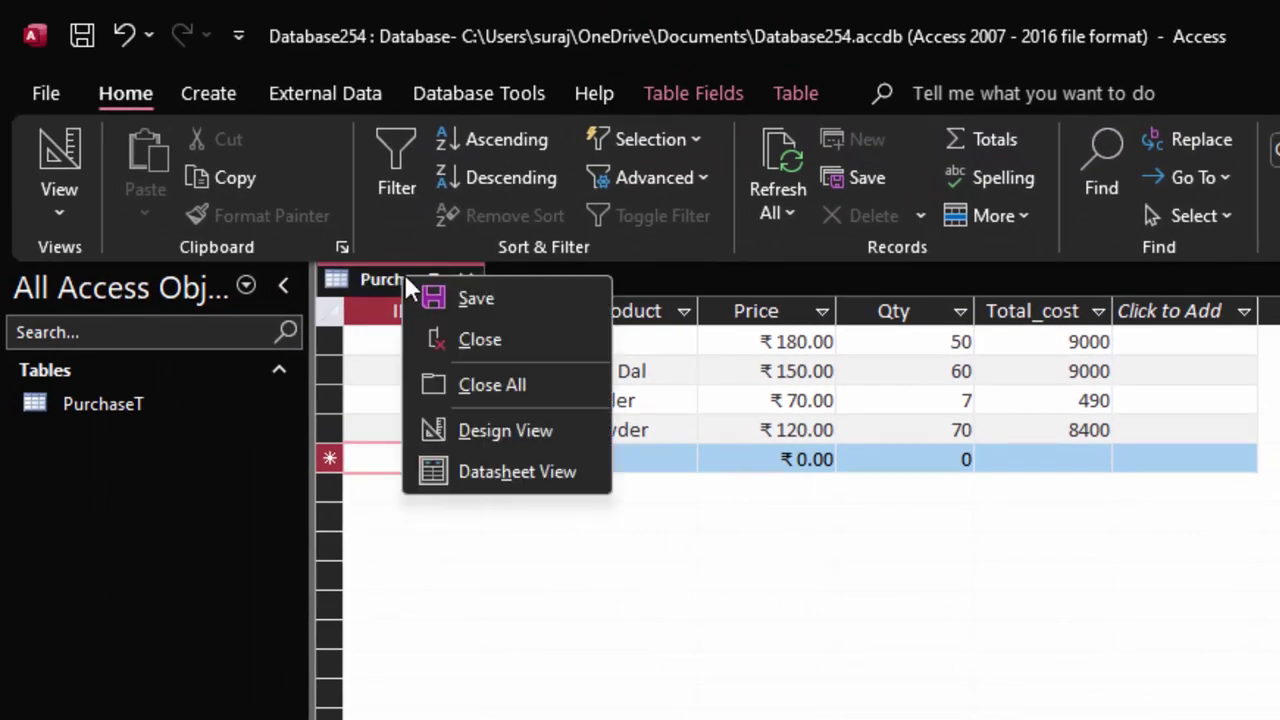
left_click(471, 343)
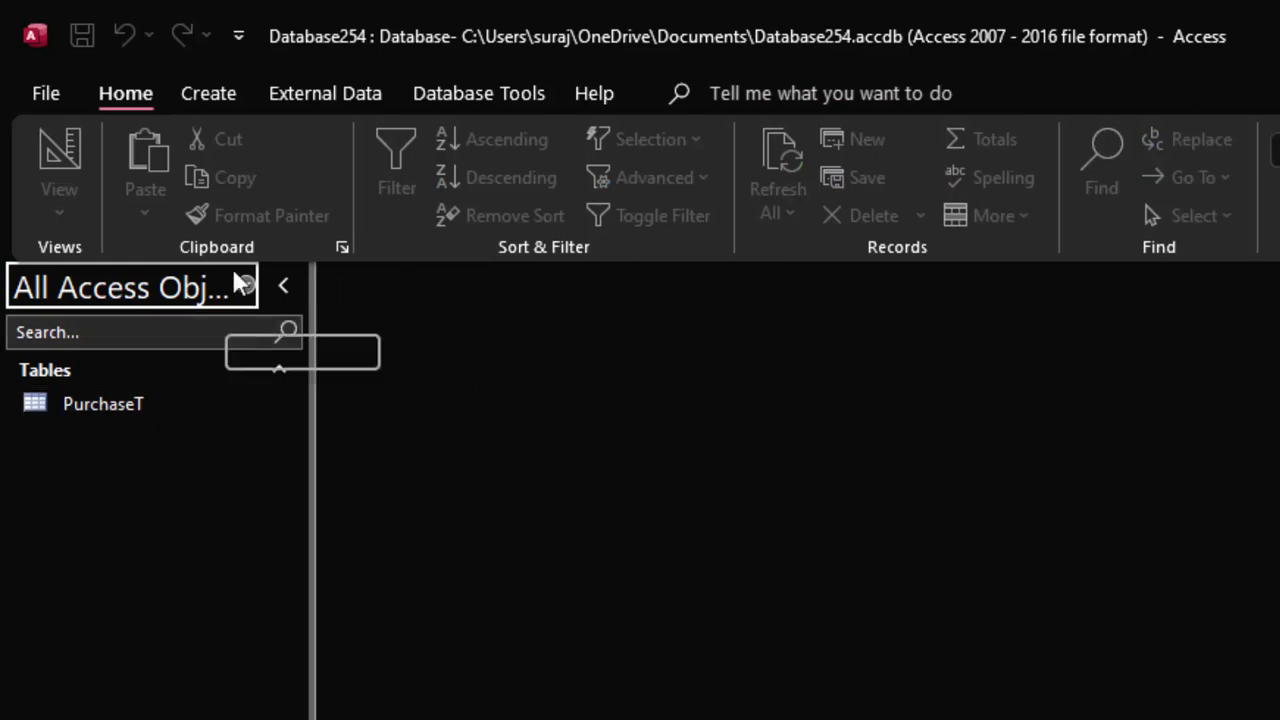
Create a new table and start saving it in Design View as SalesT.
left_click(215, 96)
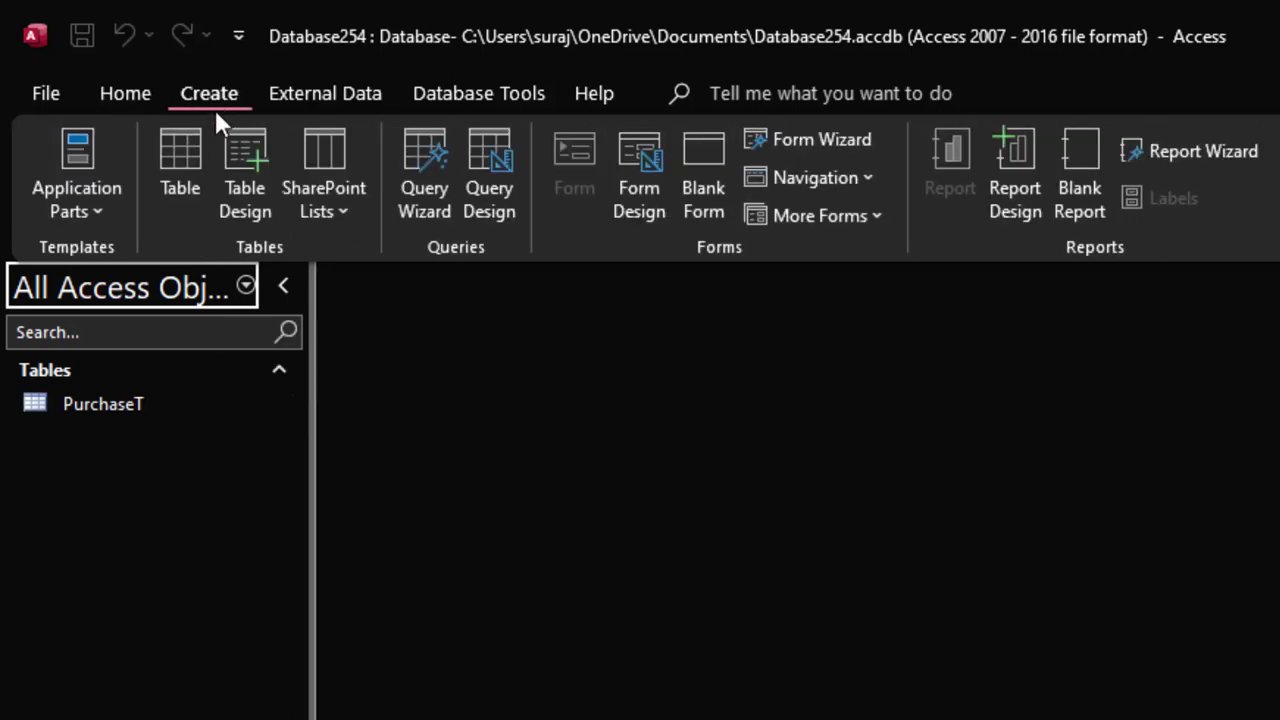
left_click(188, 156)
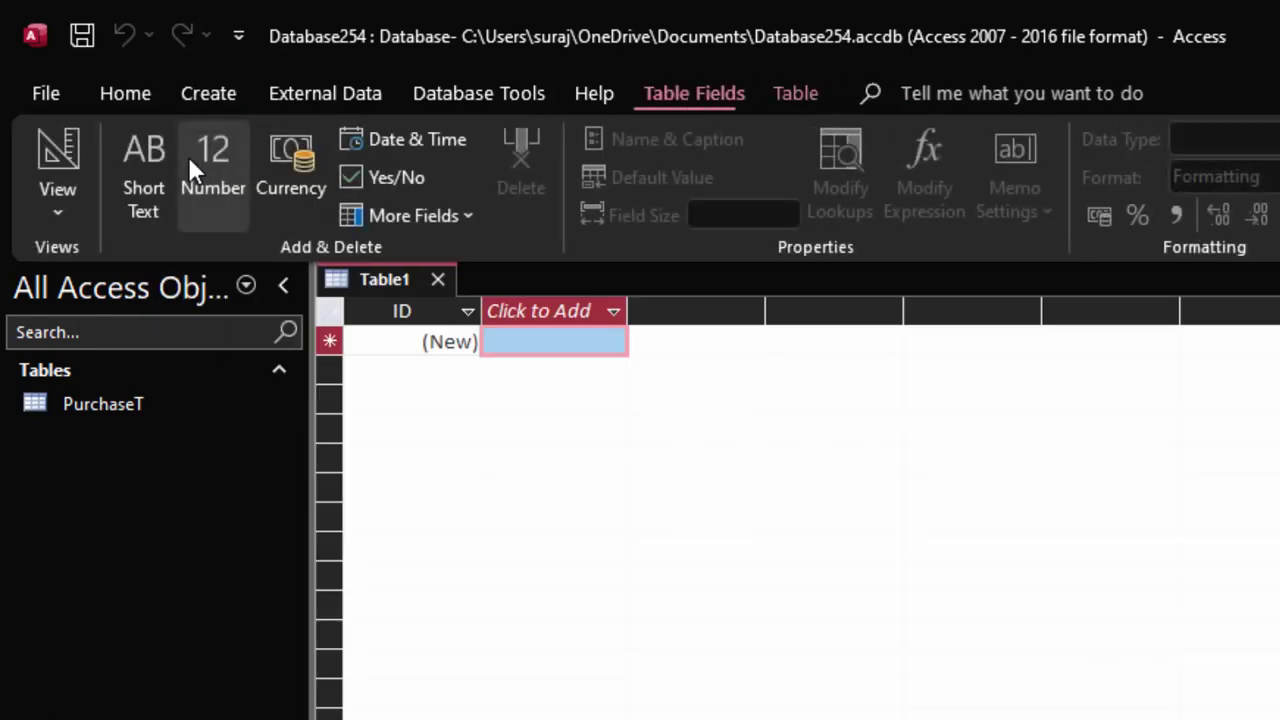
left_click(50, 148)
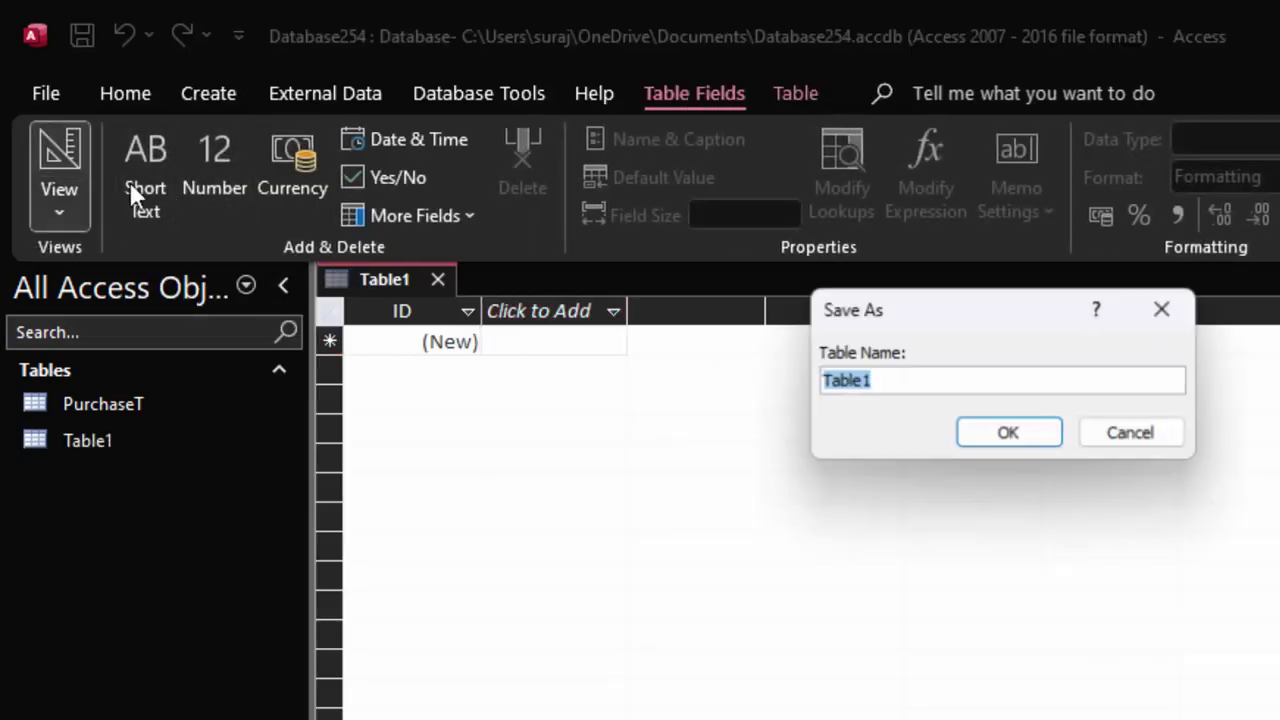
key("BackSpace")
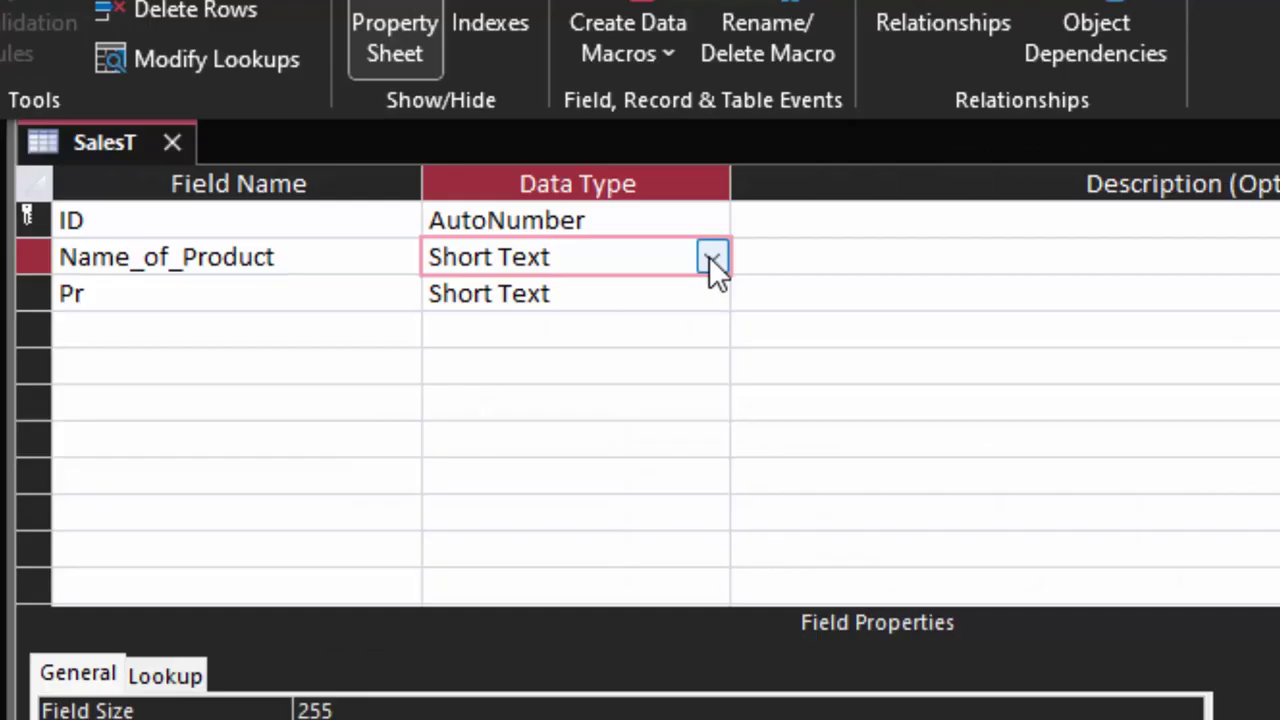
Begin a Name_of_Product lookup from PurchaseT, then switch SalesT to Datasheet View.
left_click(711, 256)
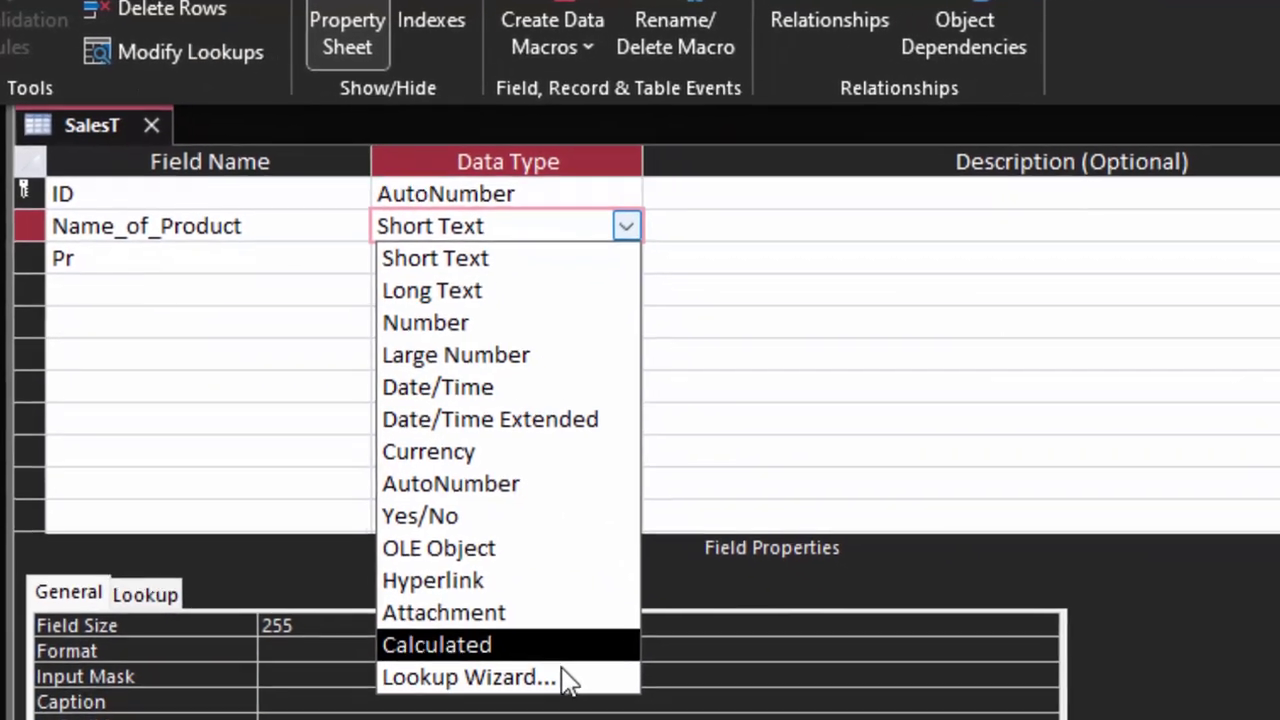
left_click(560, 678)
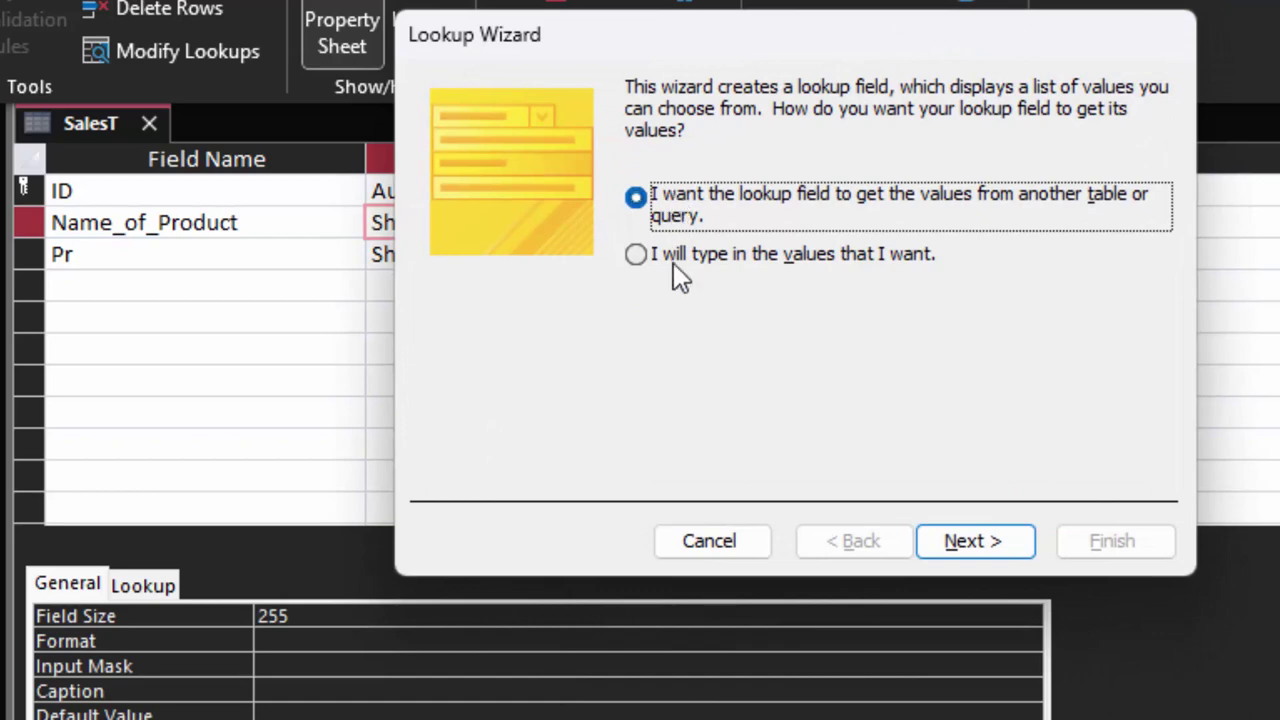
left_click(977, 535)
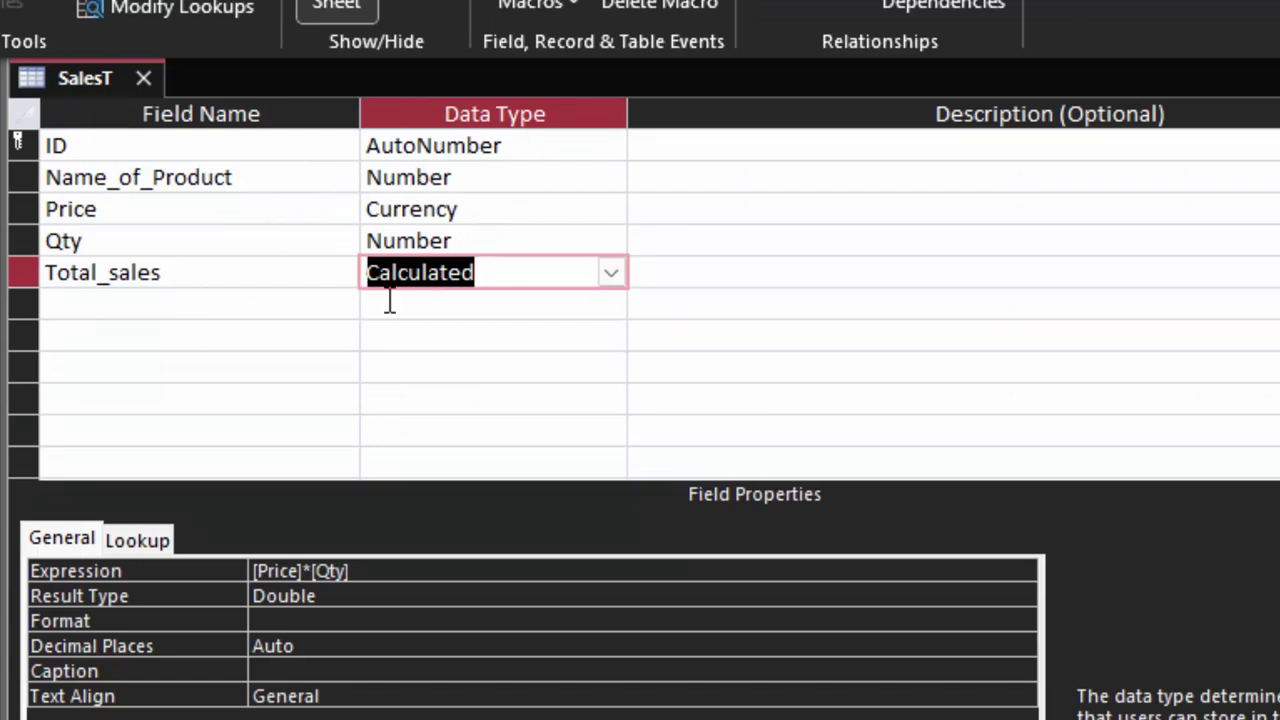
key("ctrl+period")
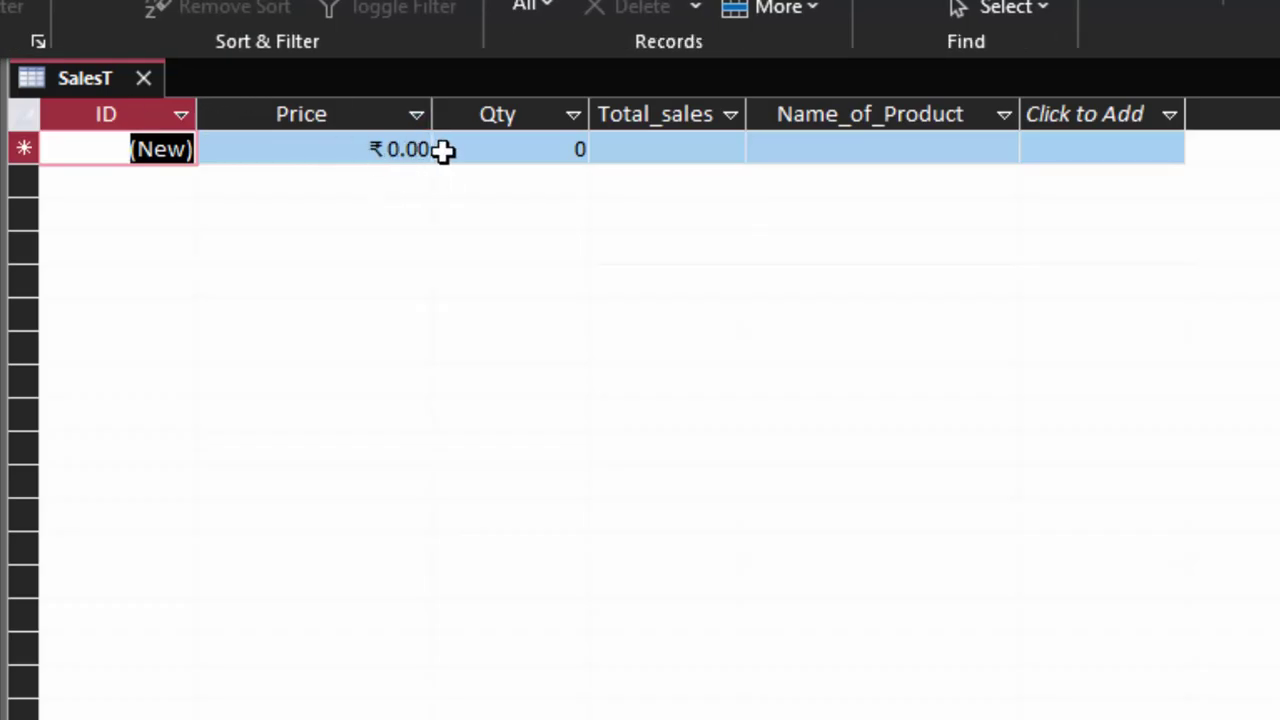
Reset the new record's Qty to 0 and widen the Total_sales column.
left_click(477, 148)
key("BackSpace")
type("0")
left_click(867, 316)
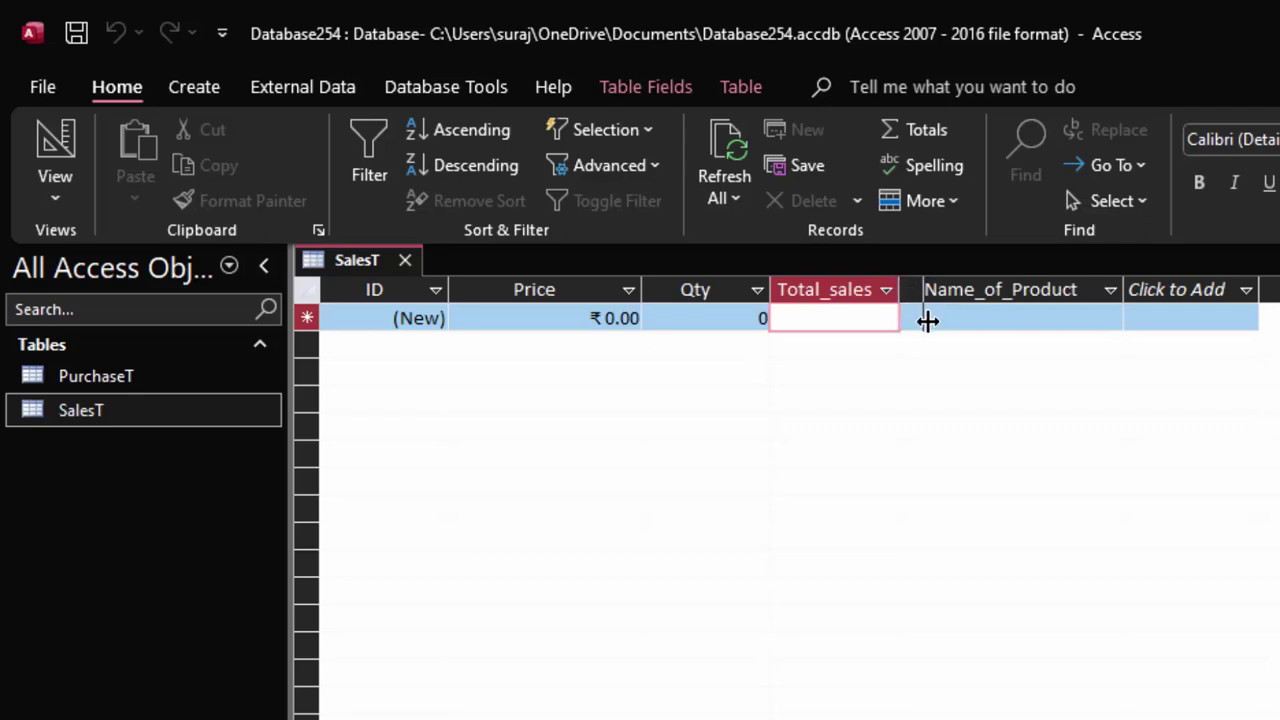
left_click_drag(903, 289, 947, 300)
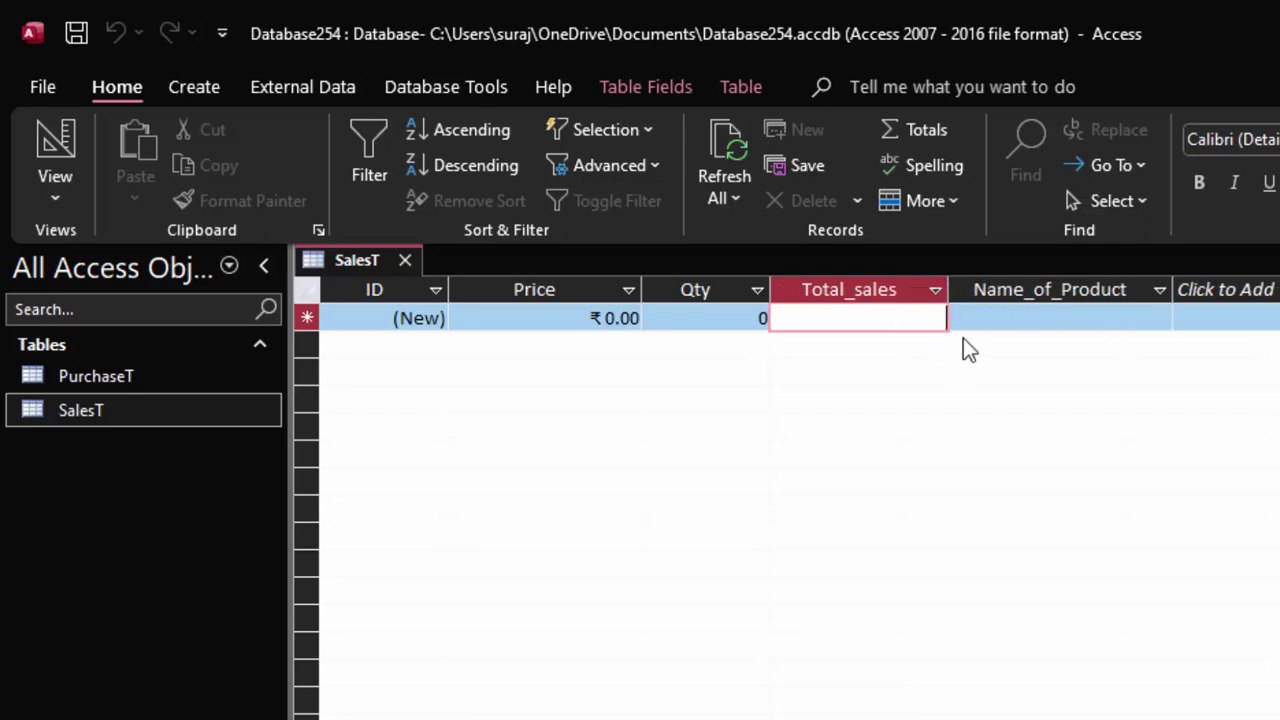
Enter the first record as Basmati Rice, quantity 4, price 190.
left_click(1014, 320)
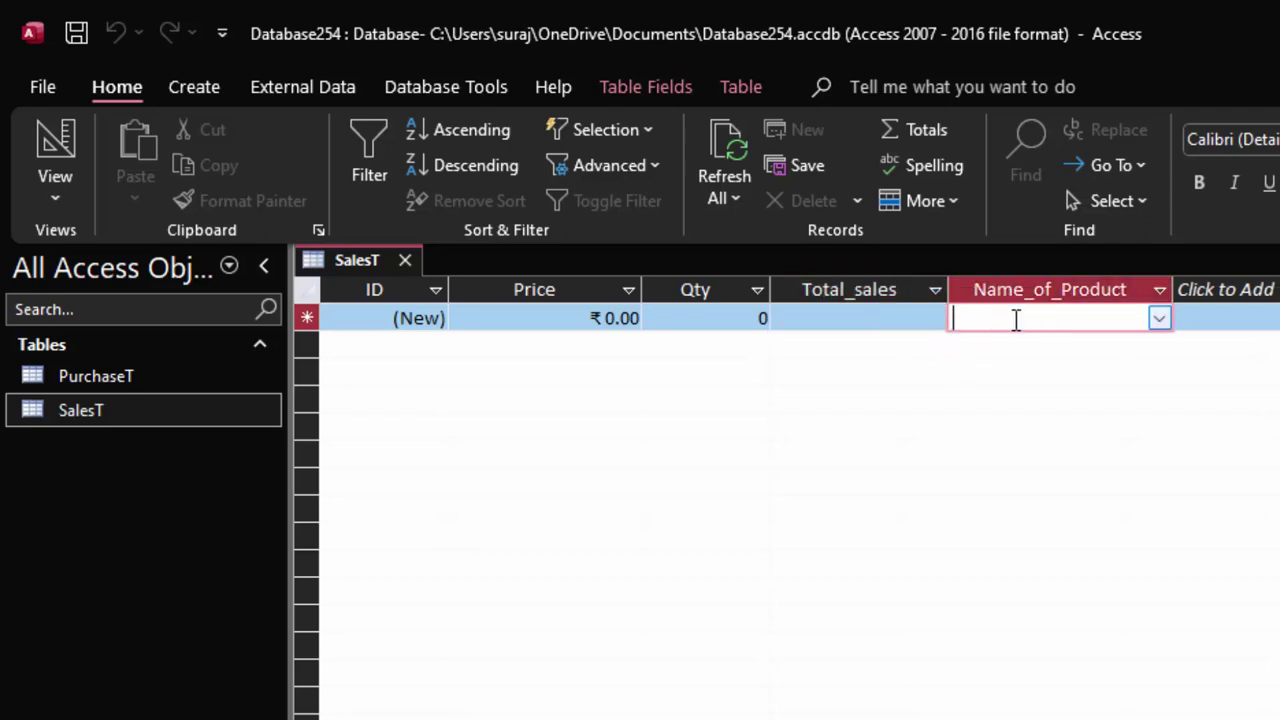
left_click(1159, 316)
left_click(1108, 350)
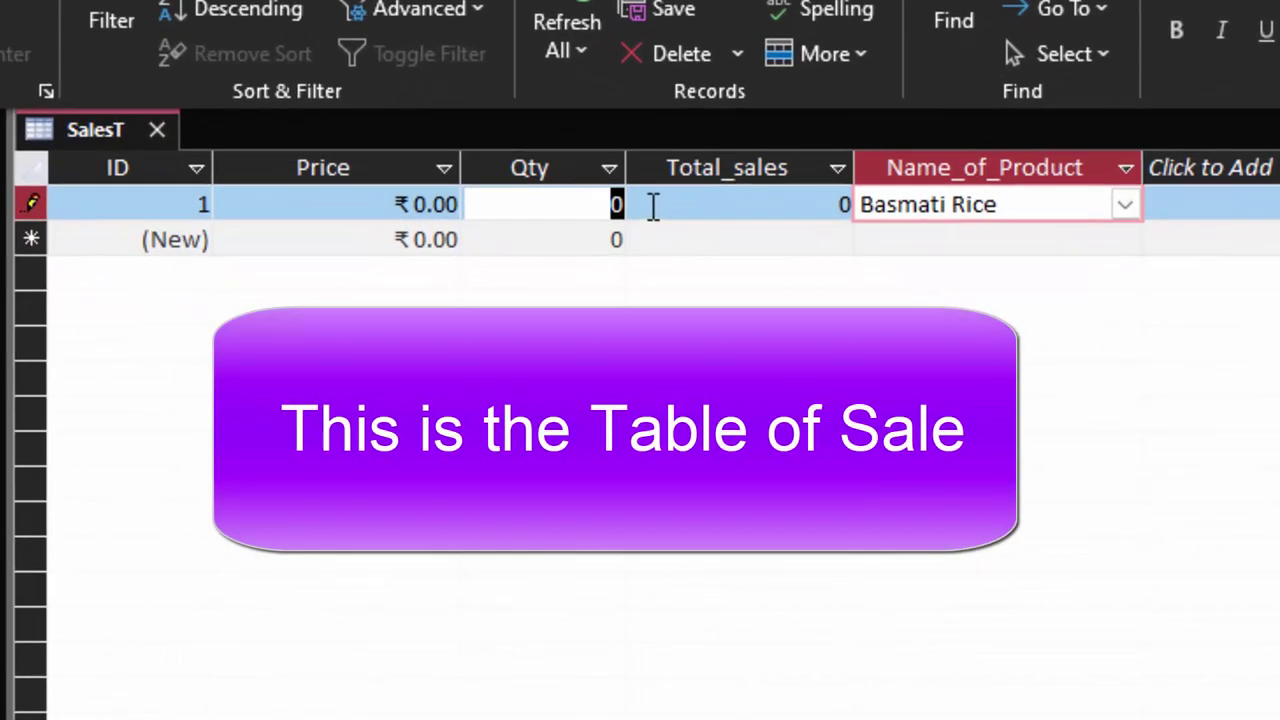
left_click(752, 318)
key("BackSpace")
type("4")
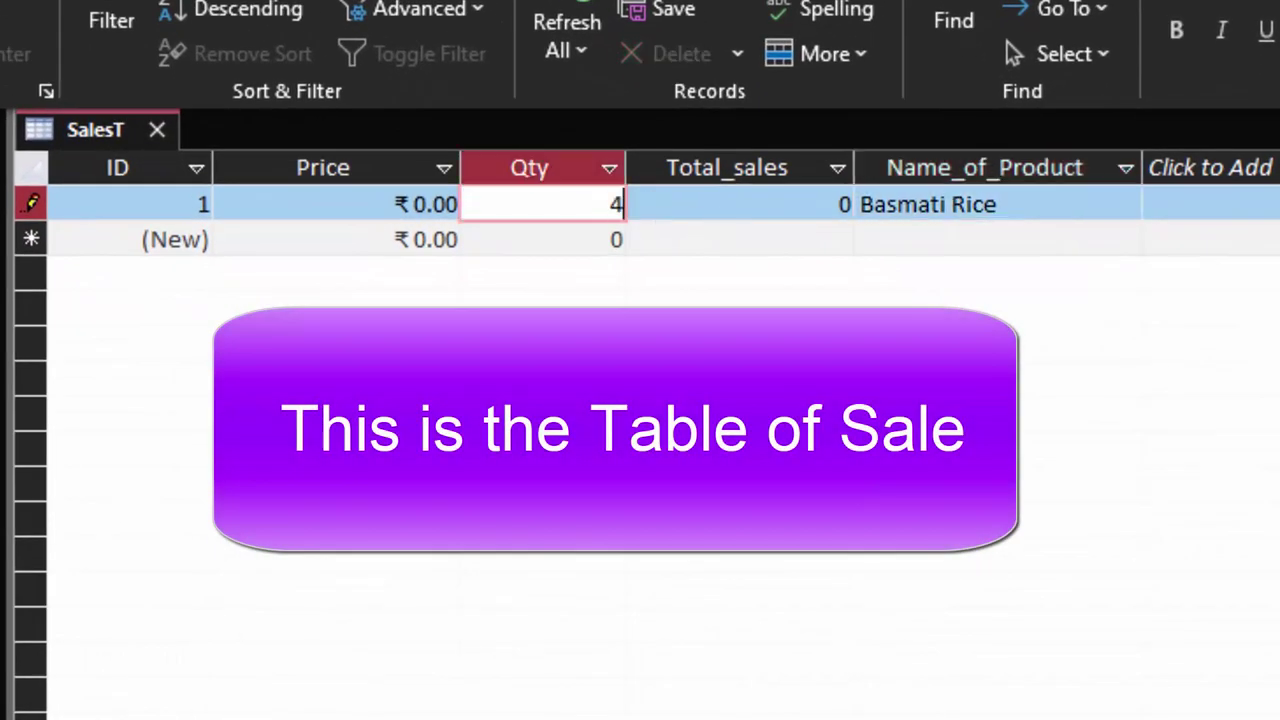
key("Tab")
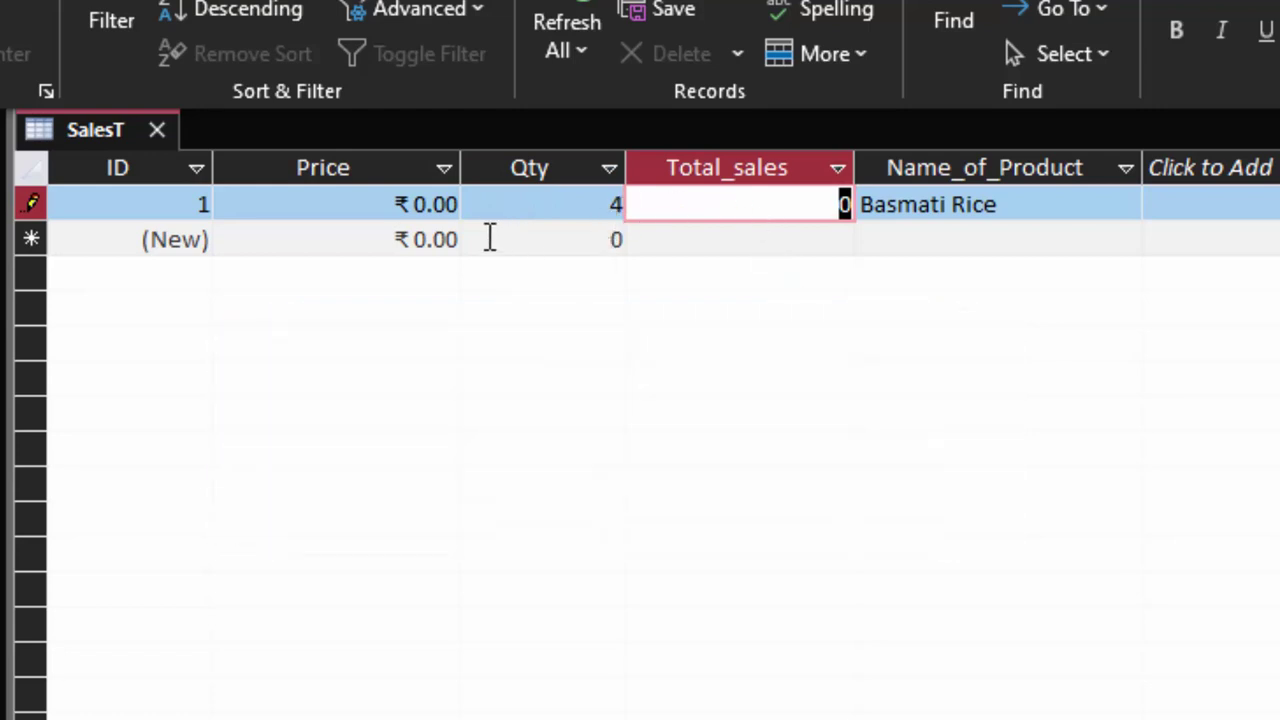
left_click(418, 204)
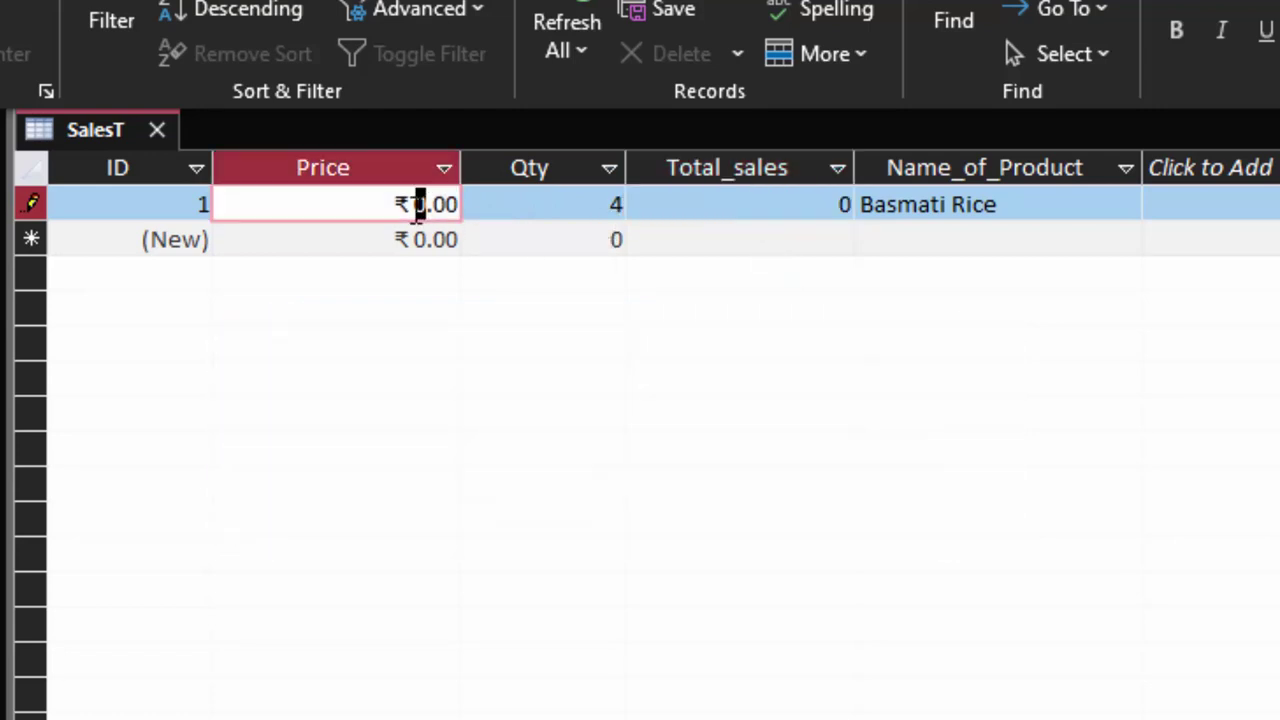
key("BackSpace")
type("190")
key("Tab")
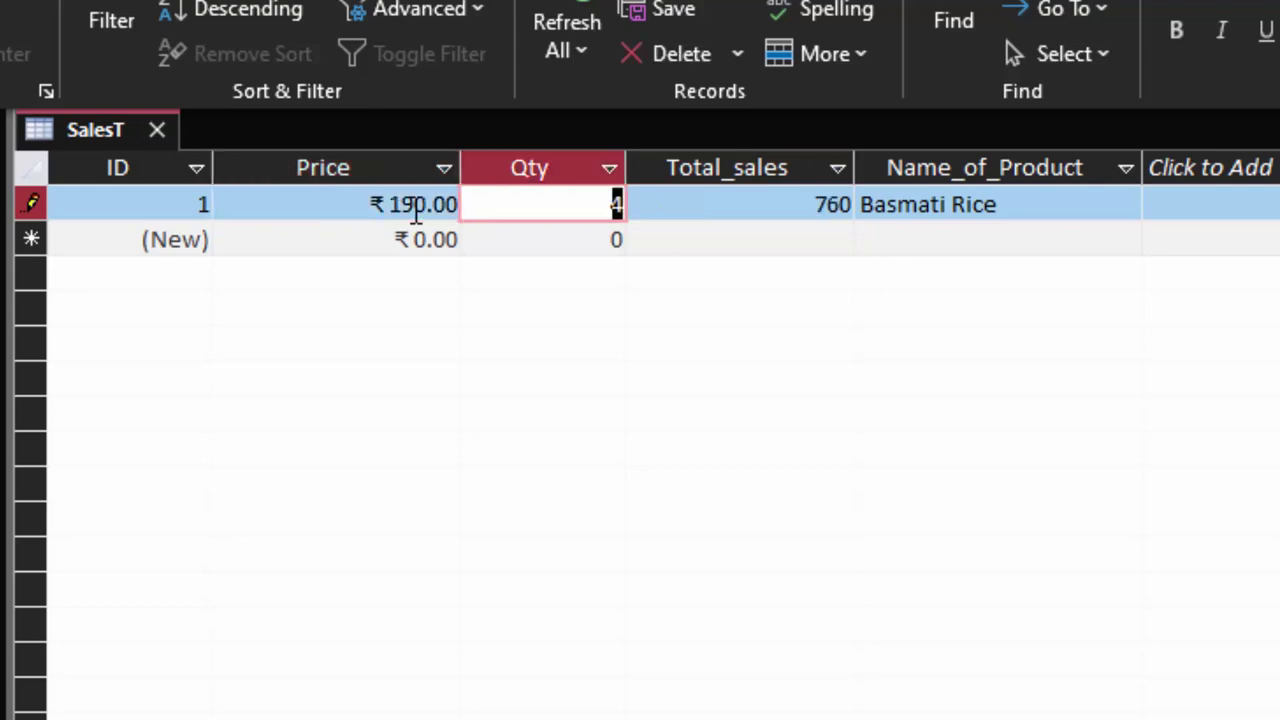
left_click(791, 203)
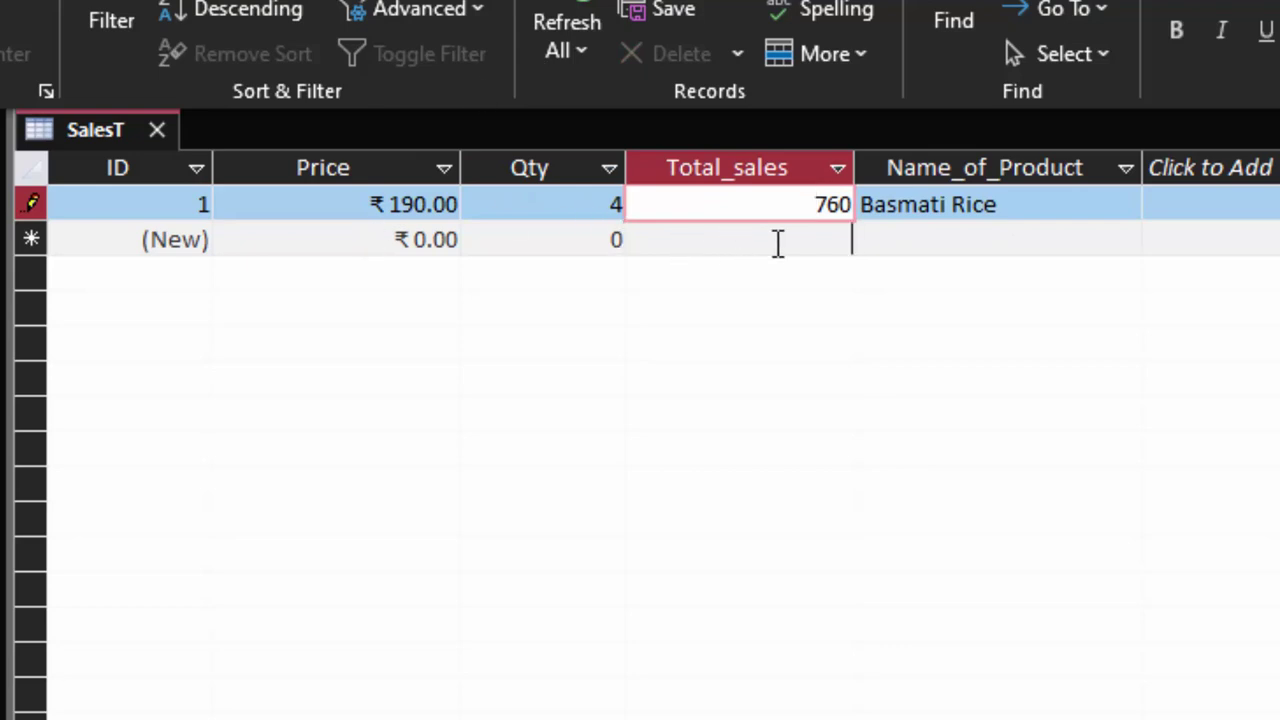
Choose Tata Sampann Dal as the second record's product.
left_click(778, 242)
left_click(1040, 242)
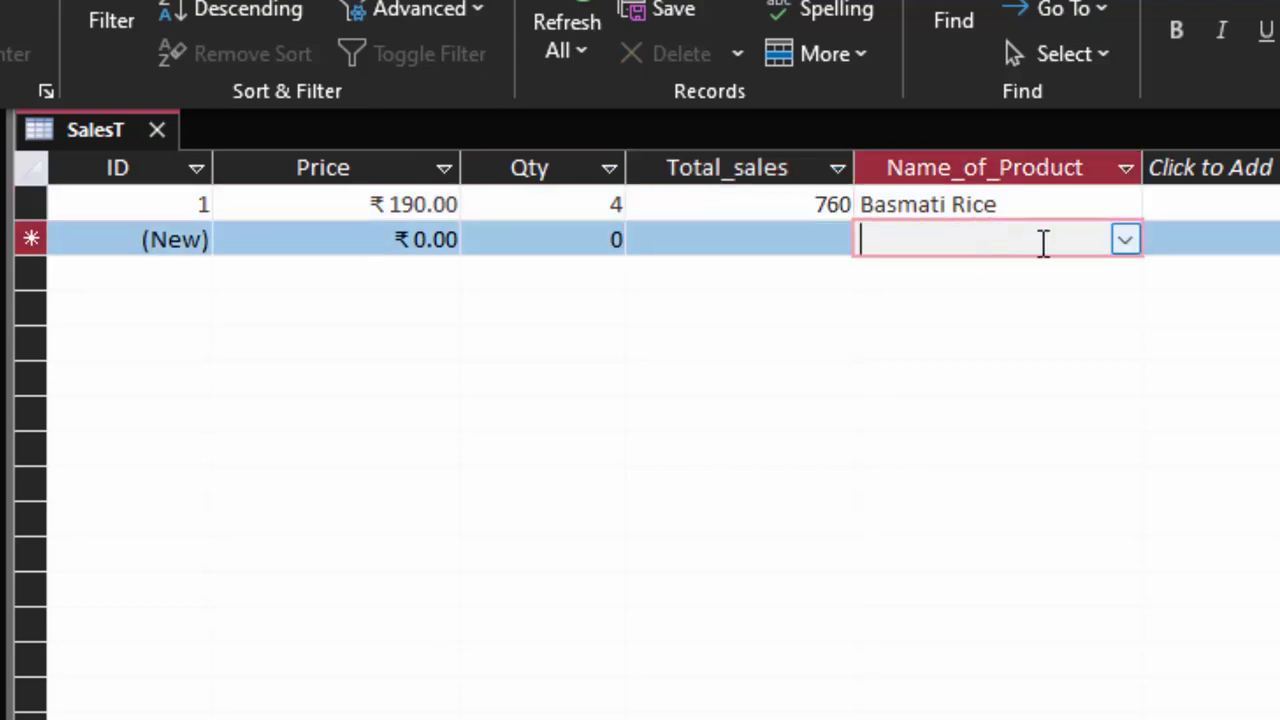
left_click(1126, 240)
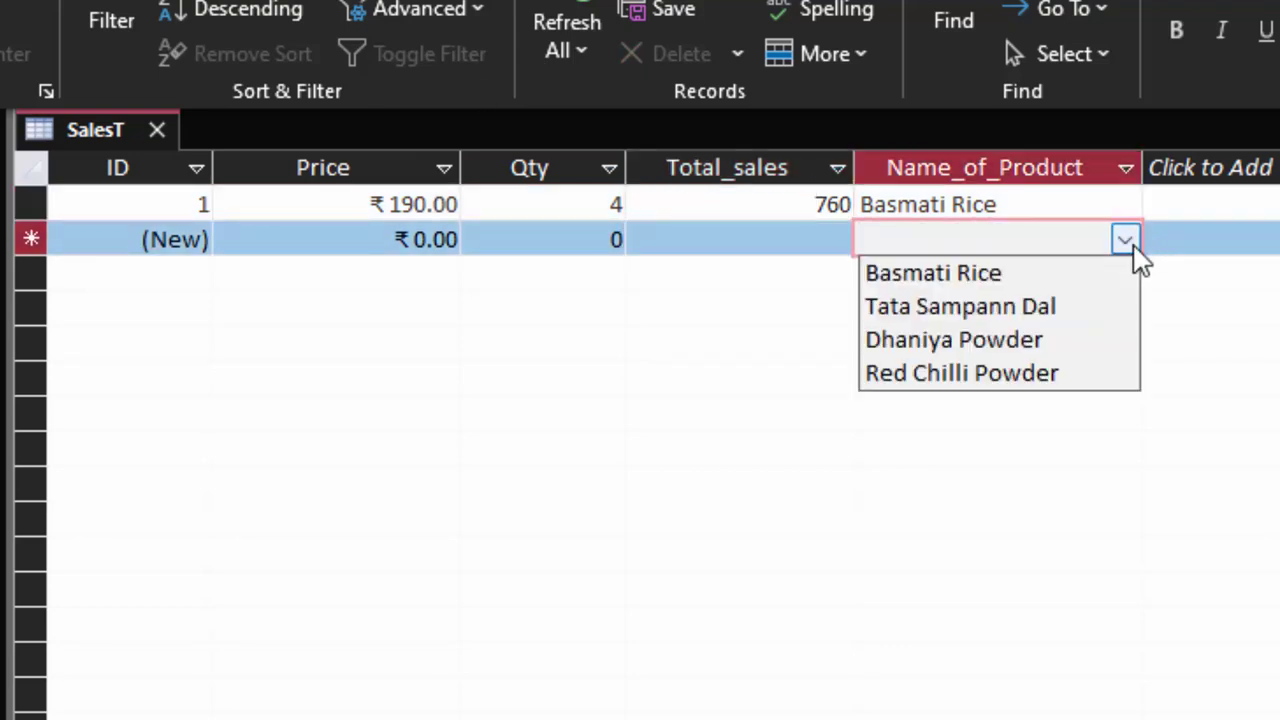
left_click(1041, 307)
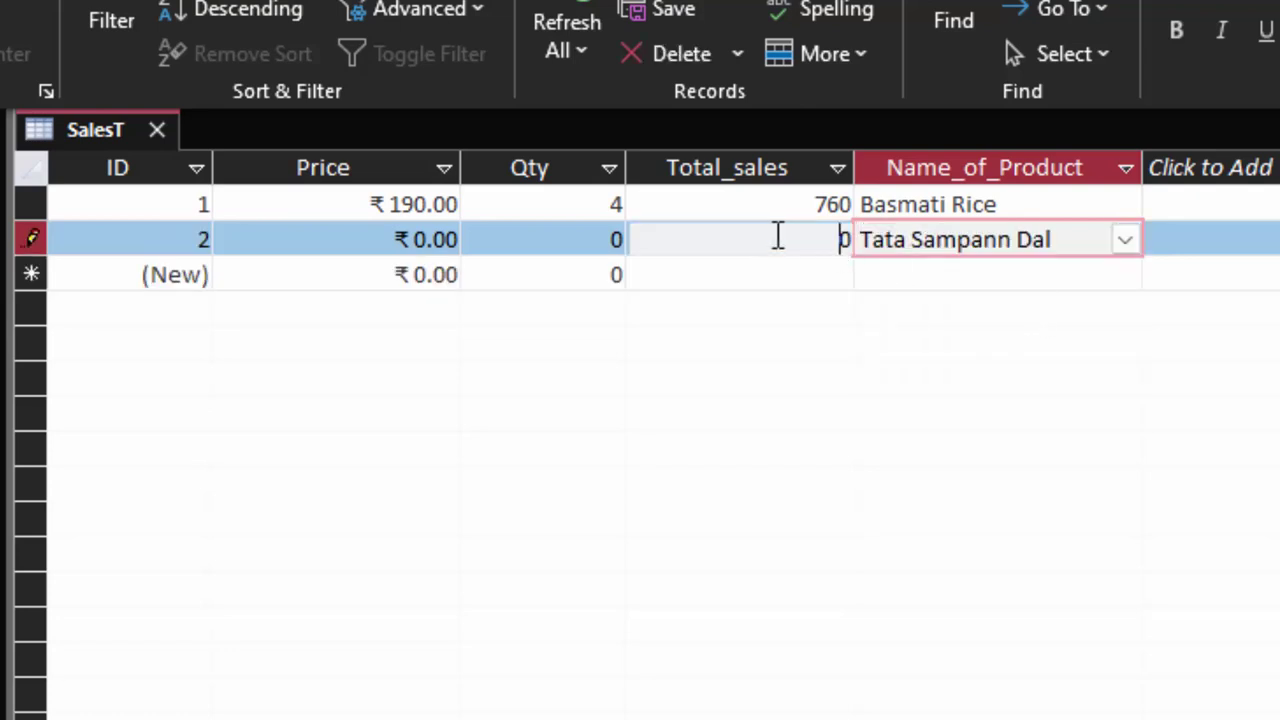
left_click(792, 237)
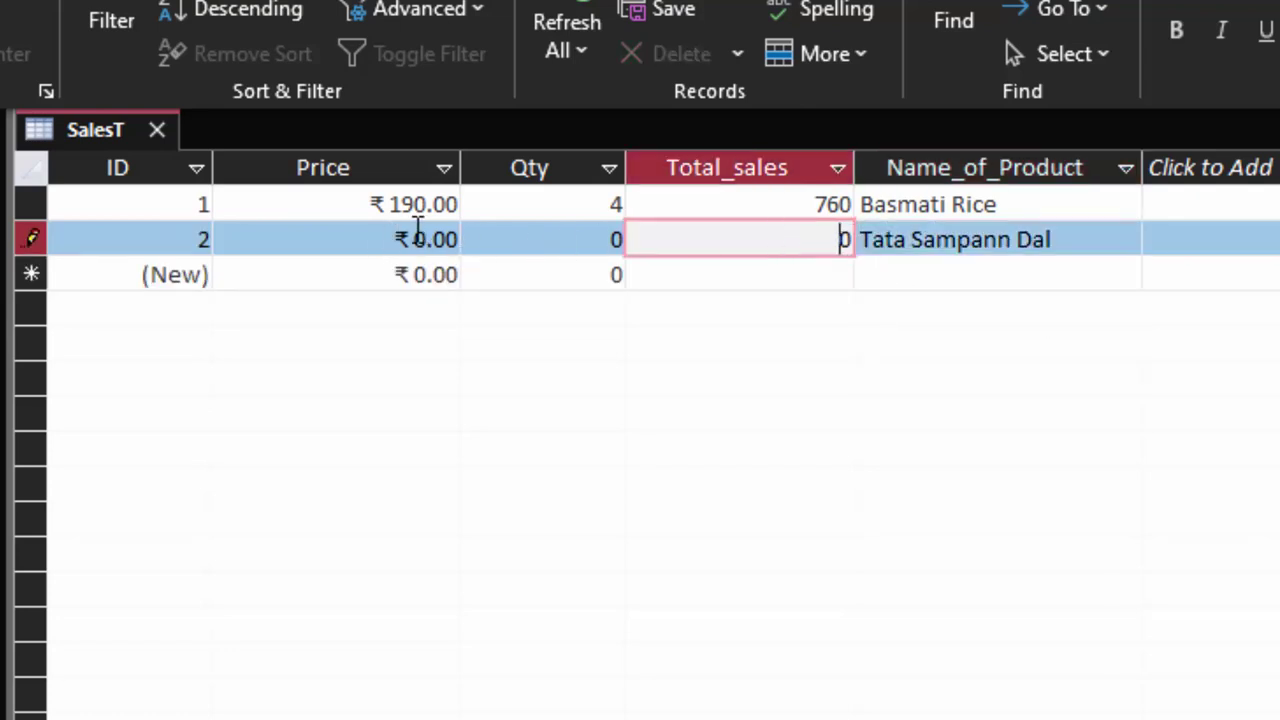
Give the second record price 210, correcting a mistyped 21,000, and quantity 1.
left_click(411, 237)
left_click_drag(411, 237, 437, 243)
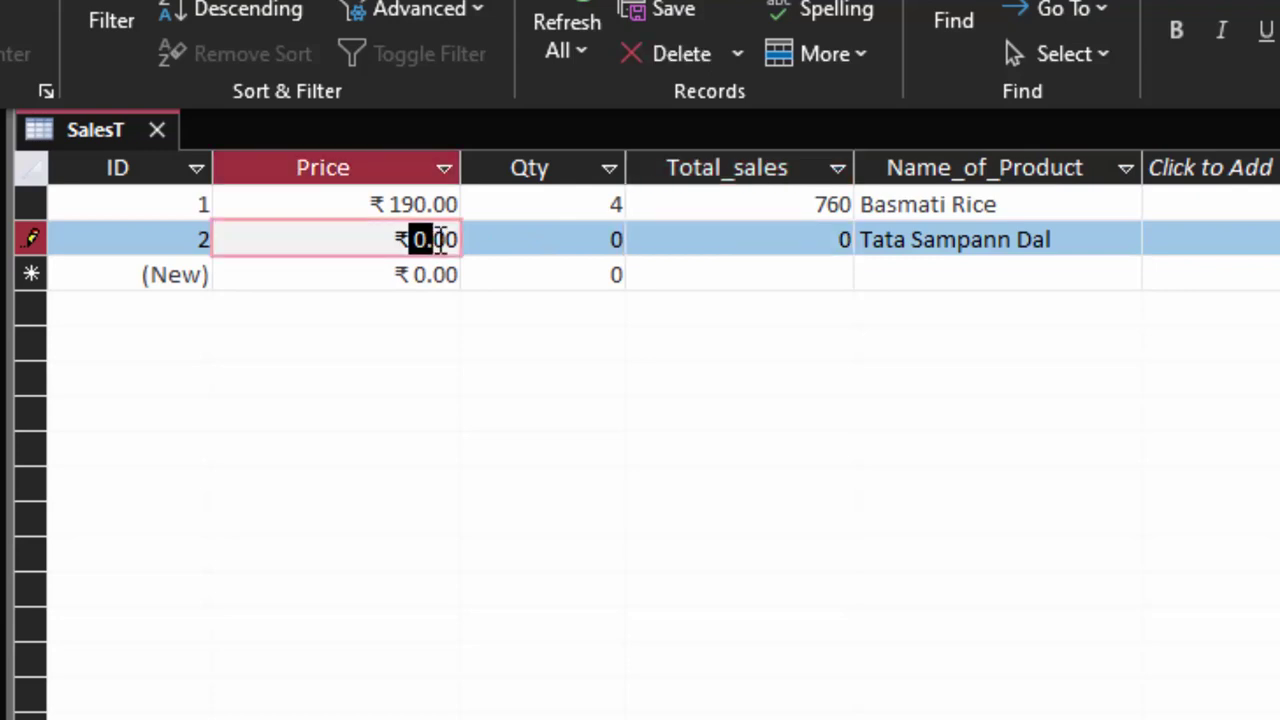
key("BackSpace")
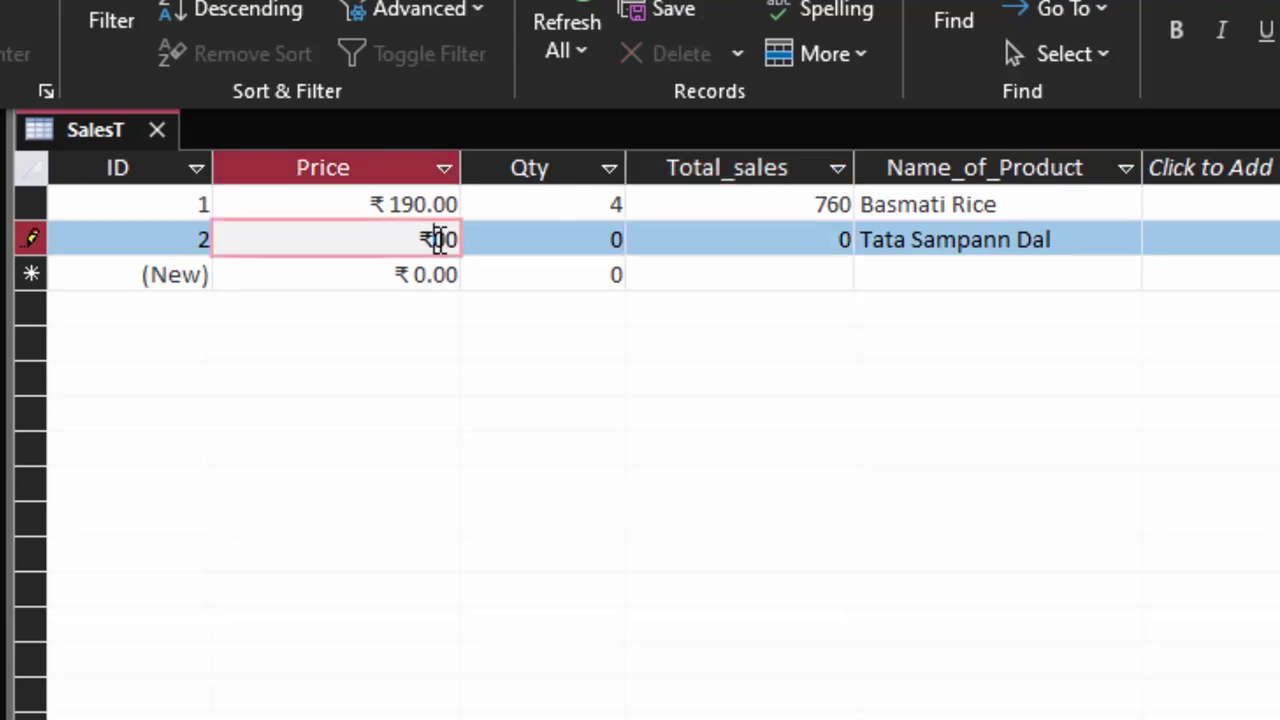
type("2")
type("1000")
key("Tab")
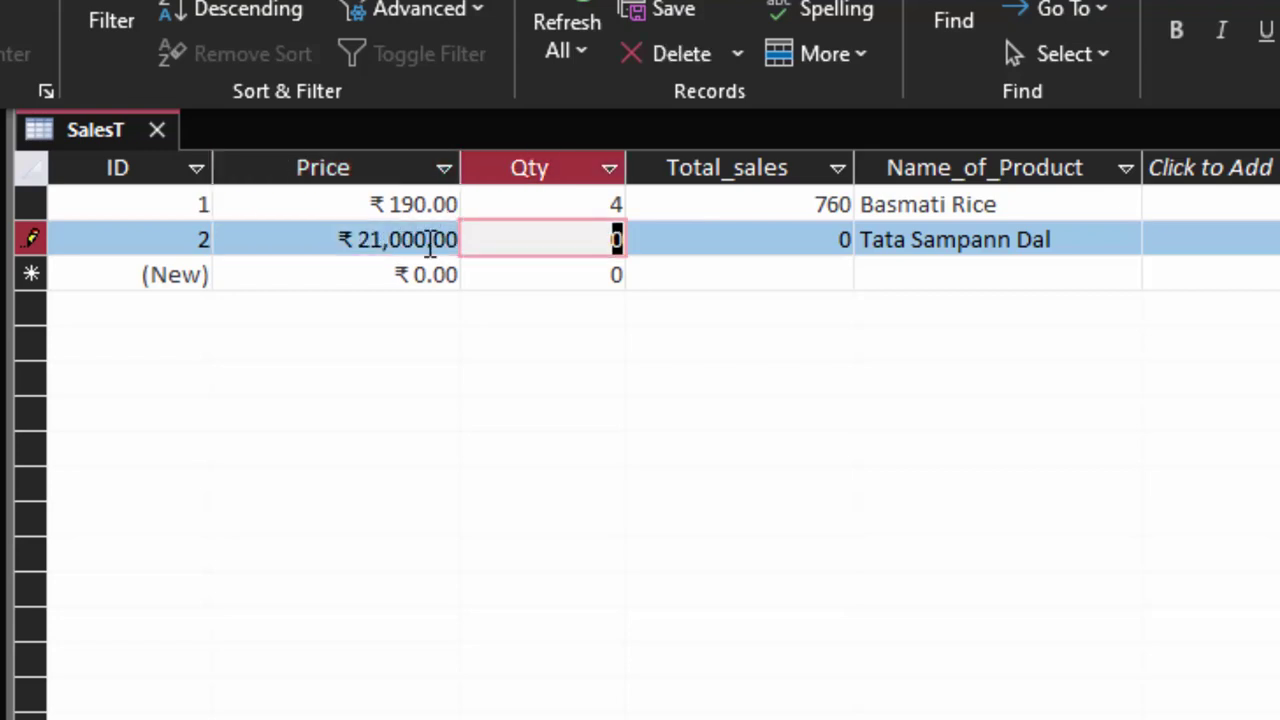
left_click_drag(428, 240, 405, 243)
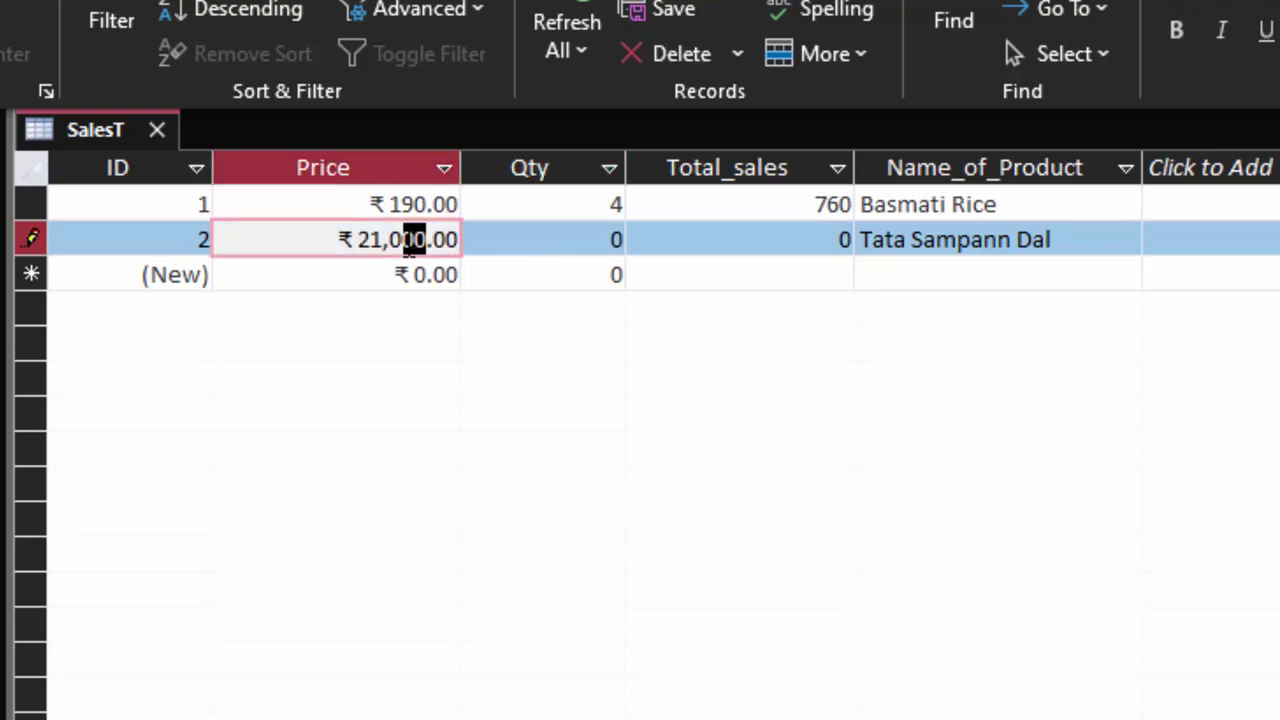
key("BackSpace")
left_click(677, 248)
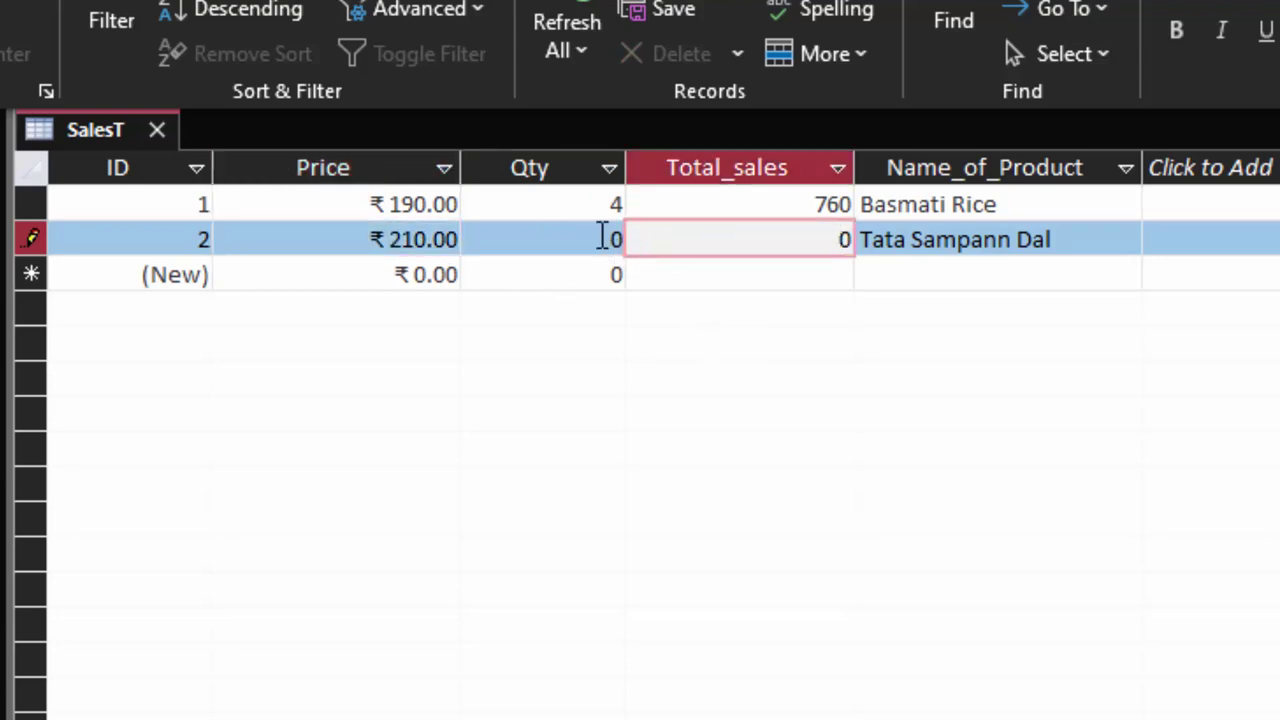
left_click_drag(600, 239, 640, 239)
type("1")
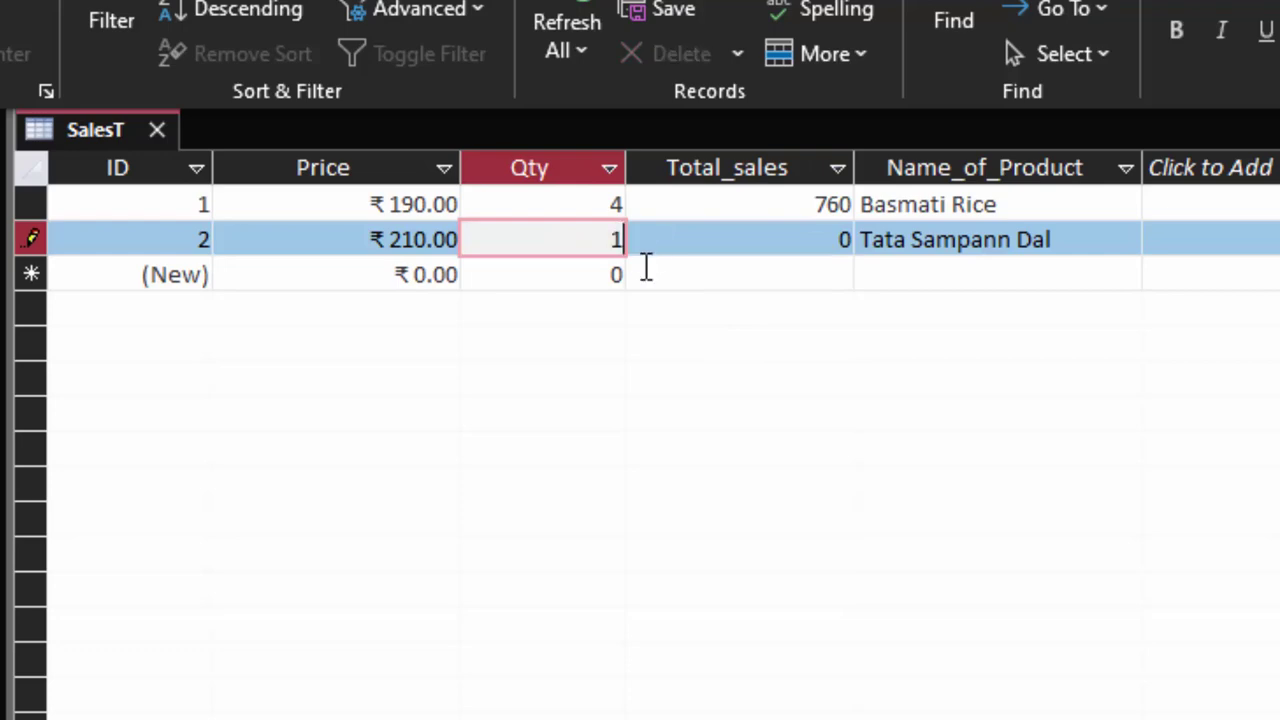
key("Tab")
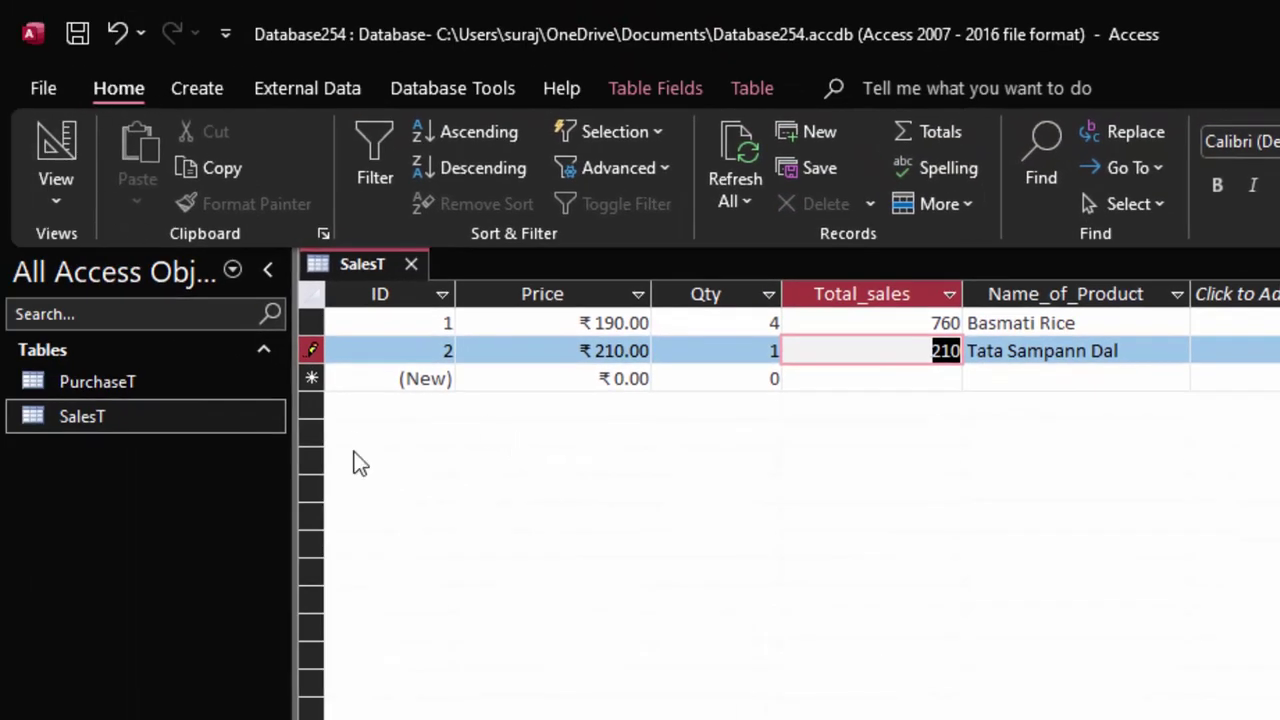
Close the SalesT table and answer the save-layout prompt.
left_click(140, 428)
left_click(410, 264)
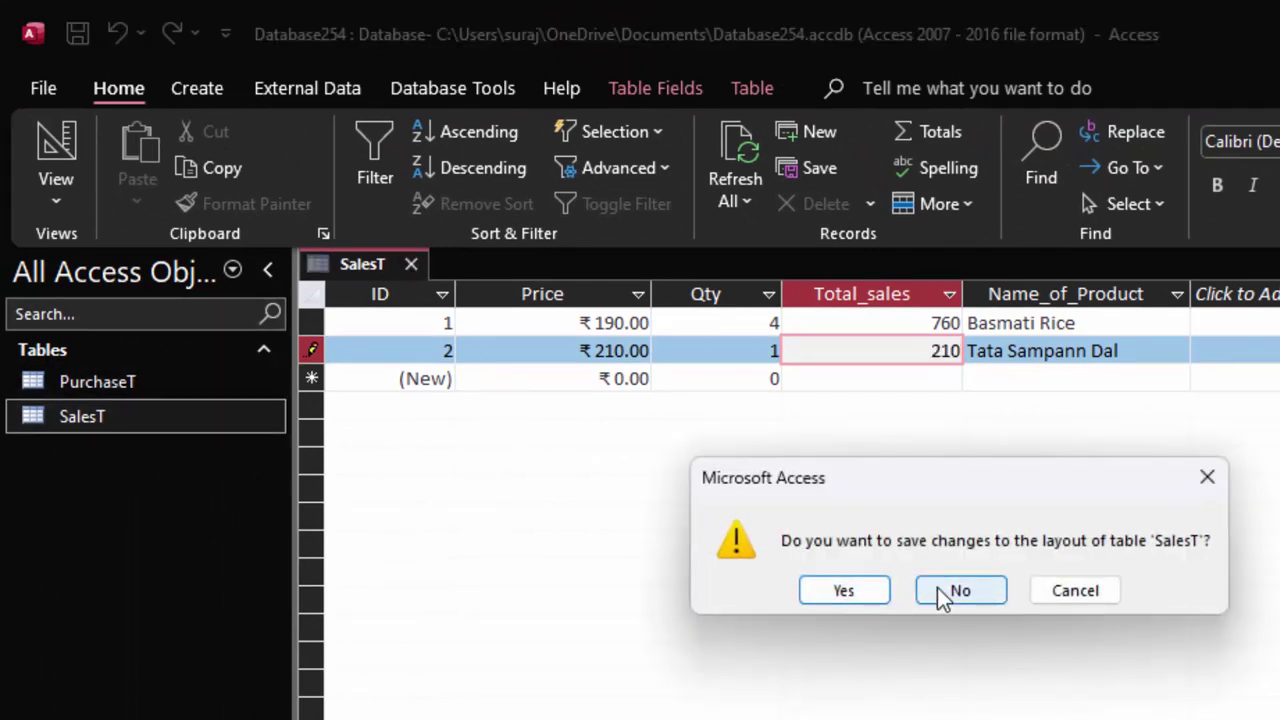
left_click(816, 592)
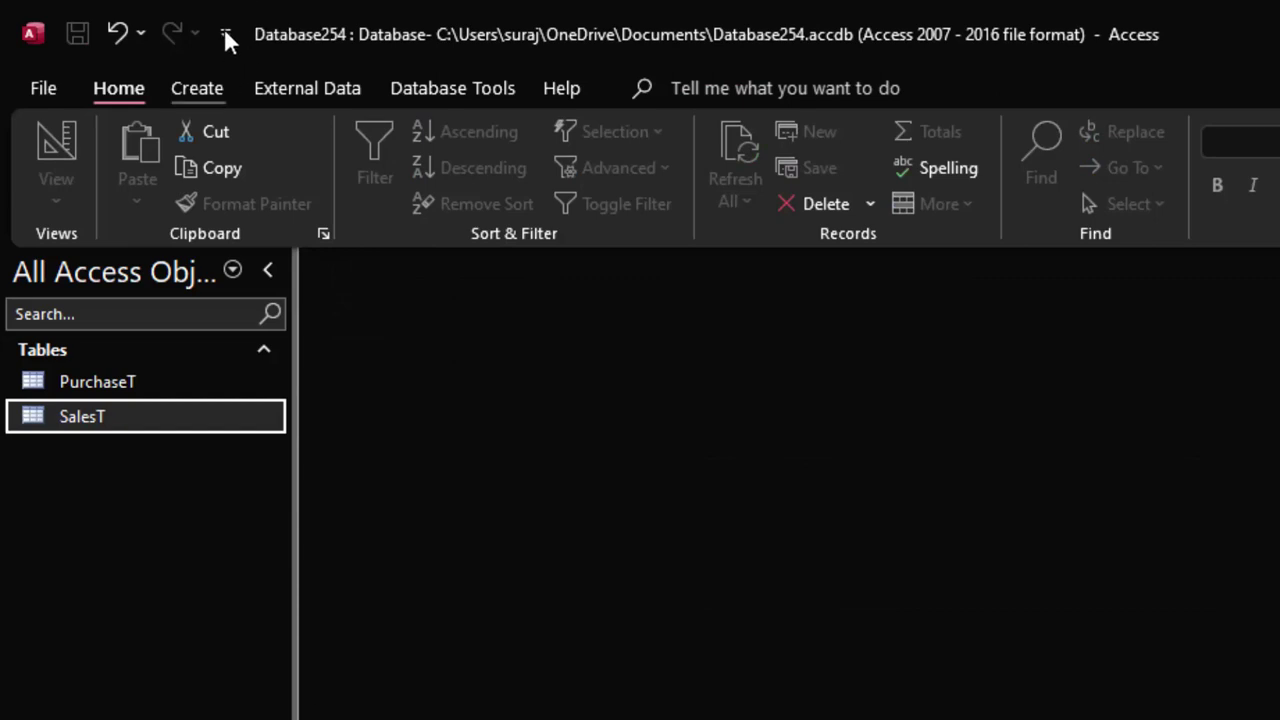
Create a new blank form, Form1, from the Create tab.
left_click(186, 90)
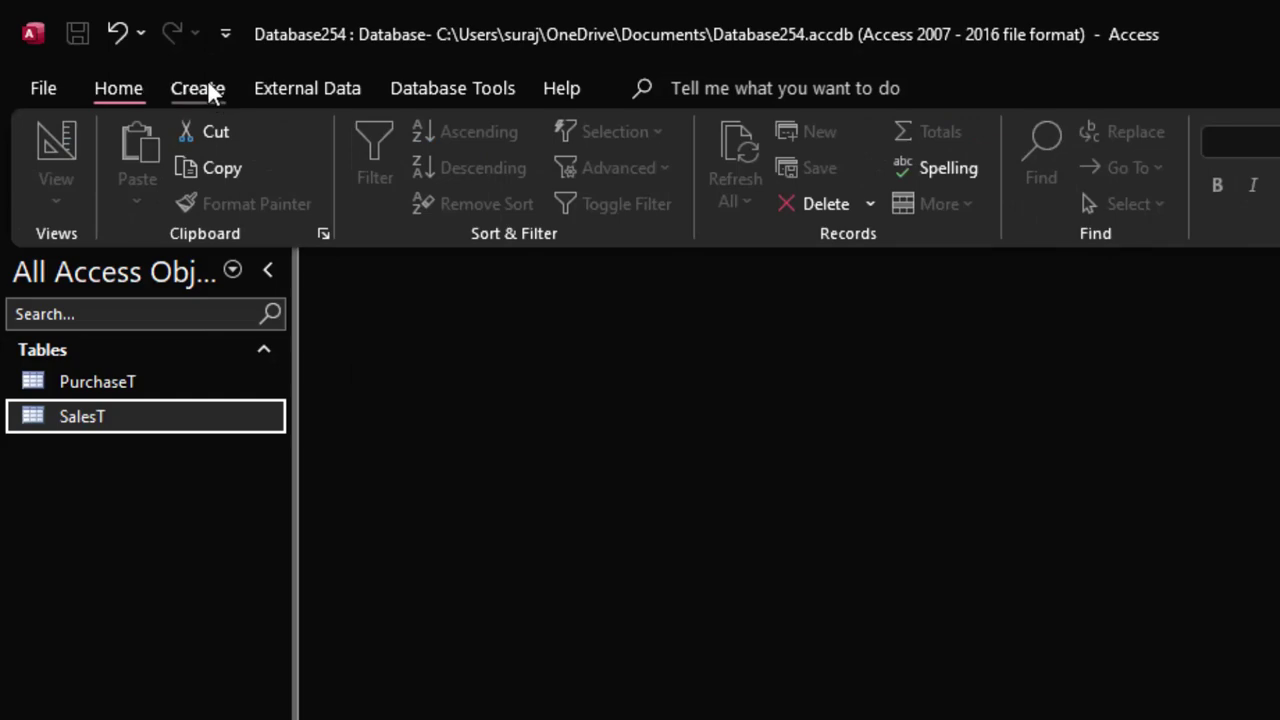
left_click(209, 86)
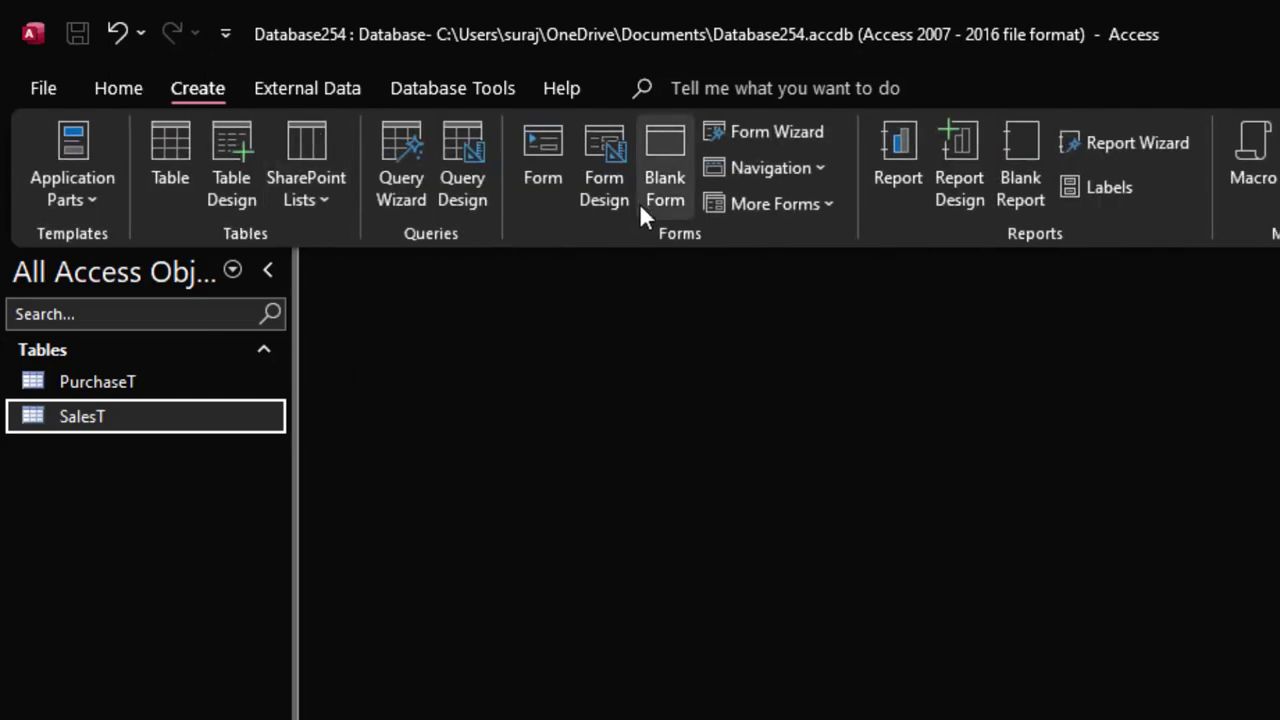
left_click(671, 133)
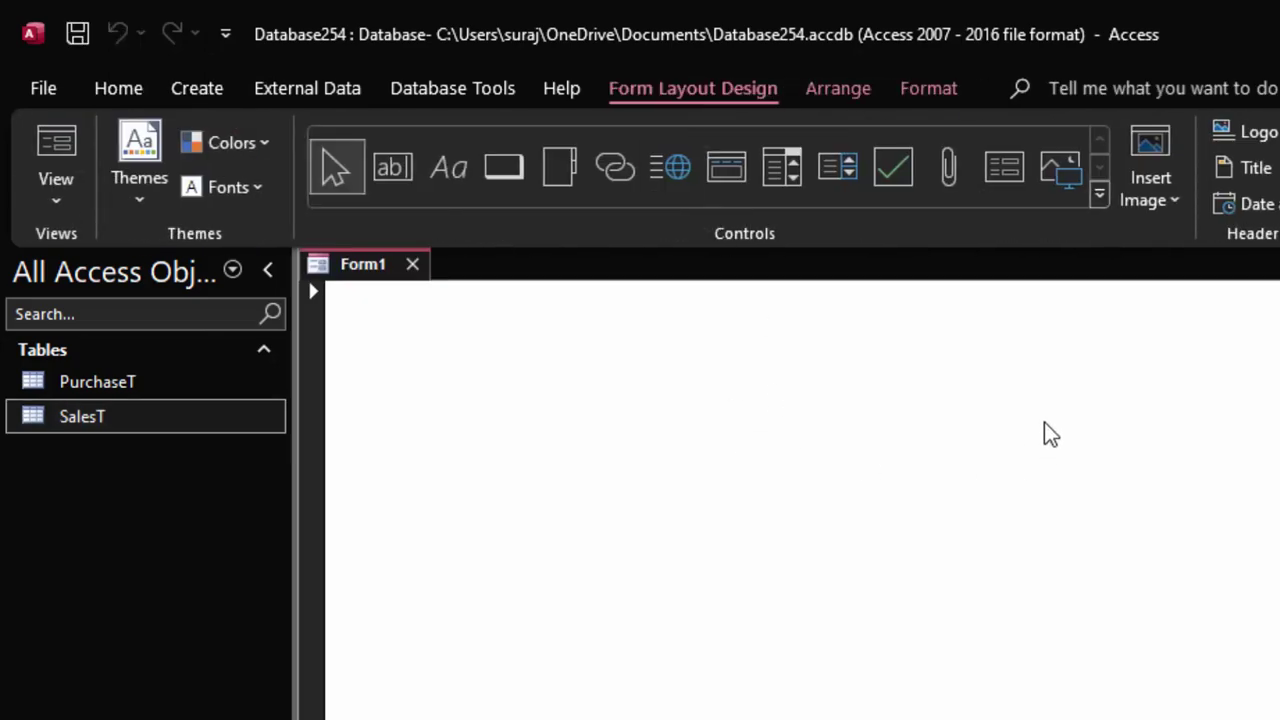
Switch Form1 to Design View and expand SalesT in the Field List.
left_click(53, 195)
left_click(118, 360)
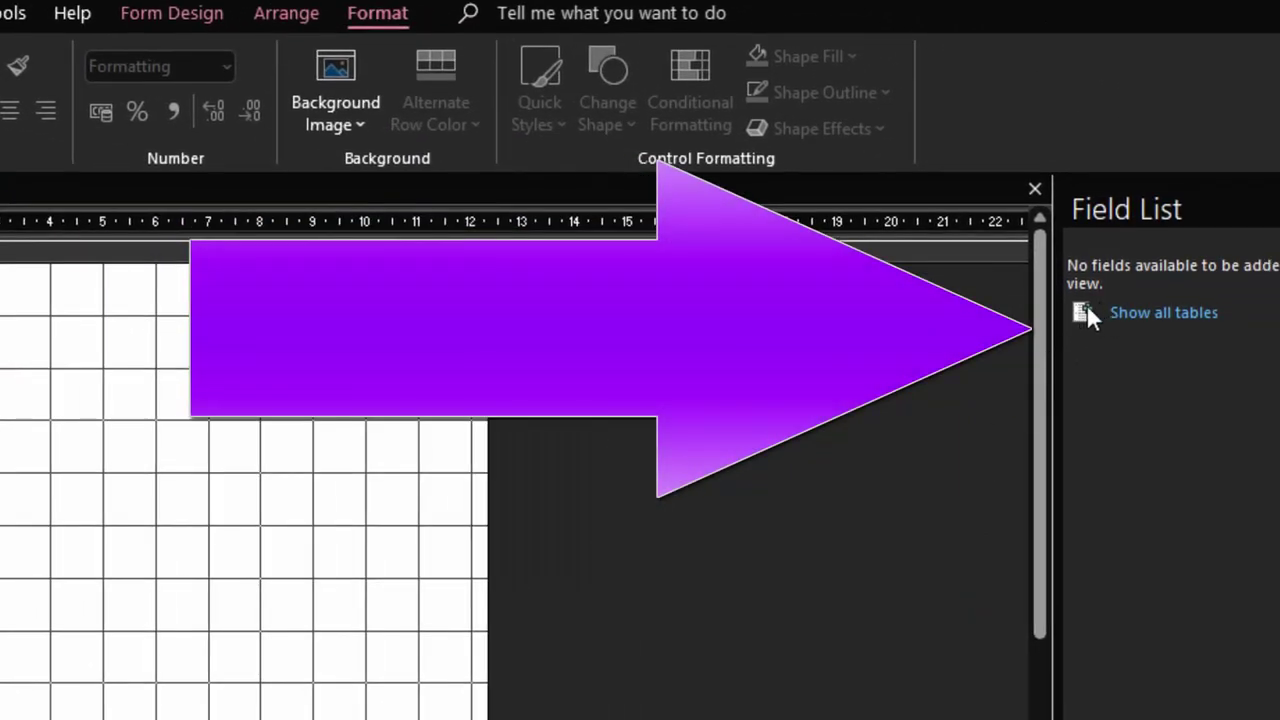
left_click(1118, 312)
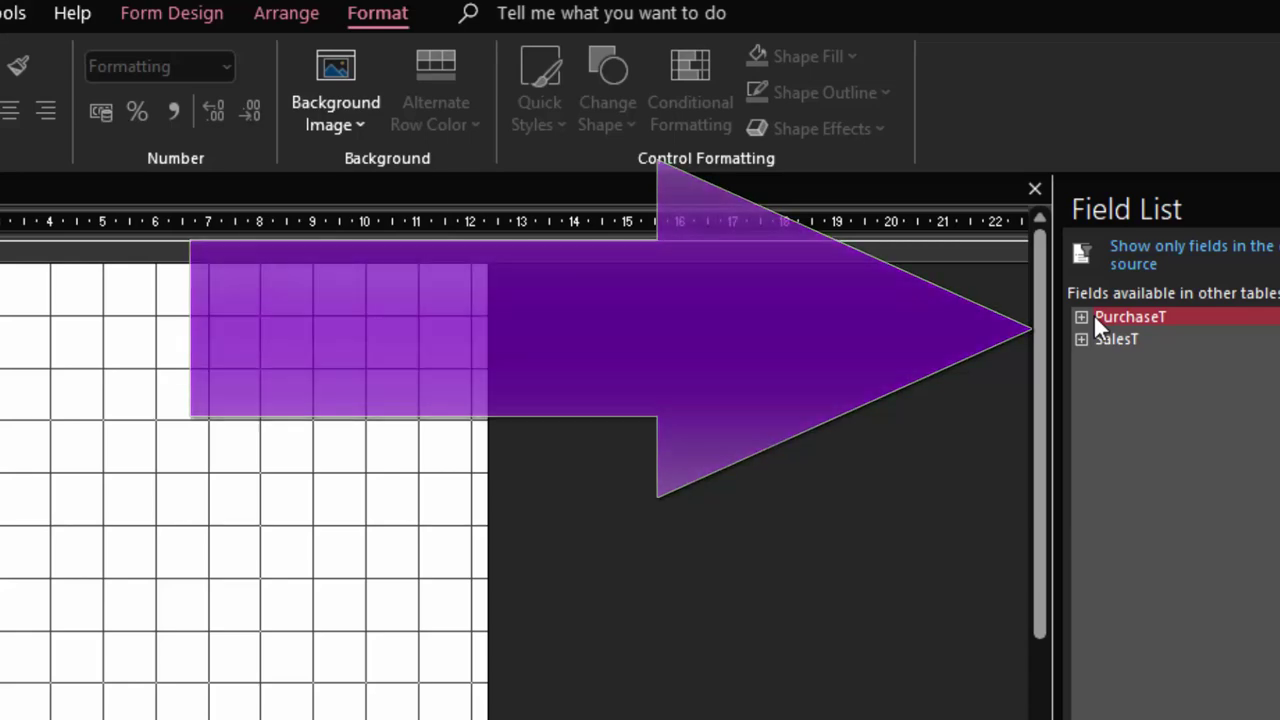
left_click(1093, 316)
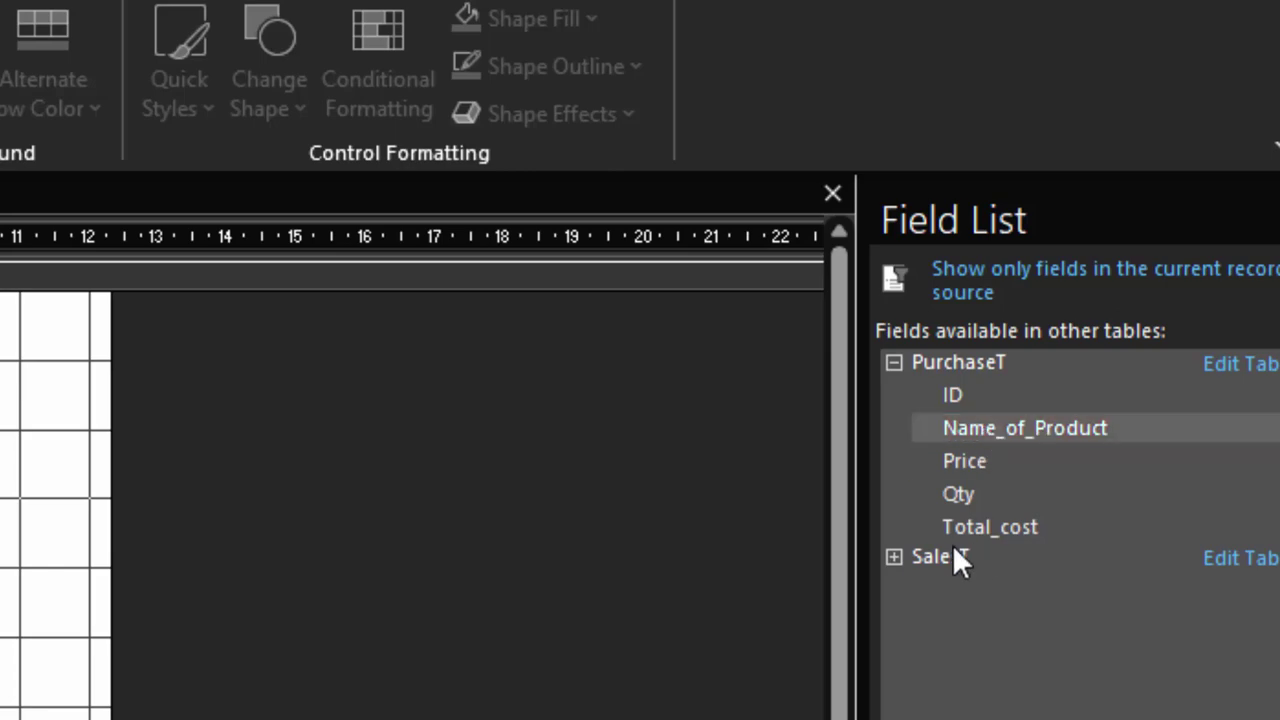
left_click(903, 558)
left_click(903, 558)
left_click(903, 558)
Place Name_of_Product, Price, Qty and Total_sales from SalesT stacked on the Detail grid.
mouse_move(961, 530)
left_mouse_down()
mouse_move(110, 268)
mouse_move(162, 280)
left_mouse_up()
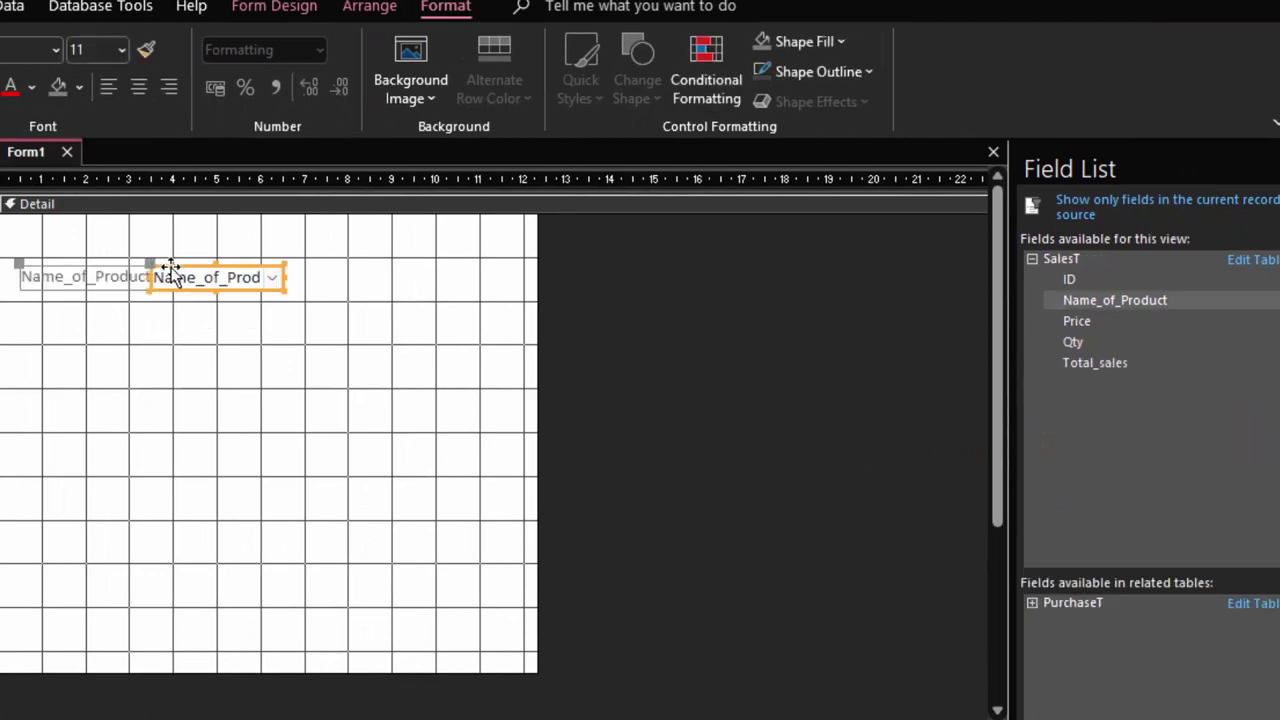
left_click_drag(1102, 320, 160, 314)
left_click_drag(1078, 341, 152, 354)
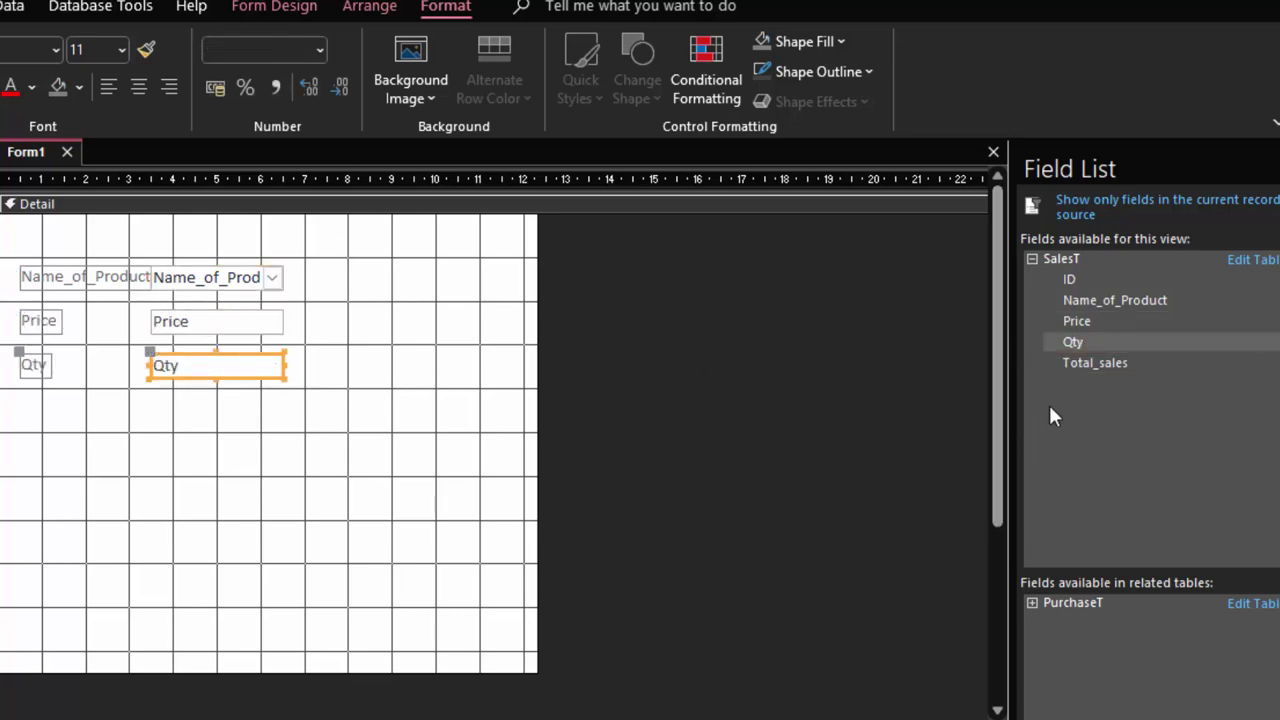
left_click_drag(1100, 363, 156, 398)
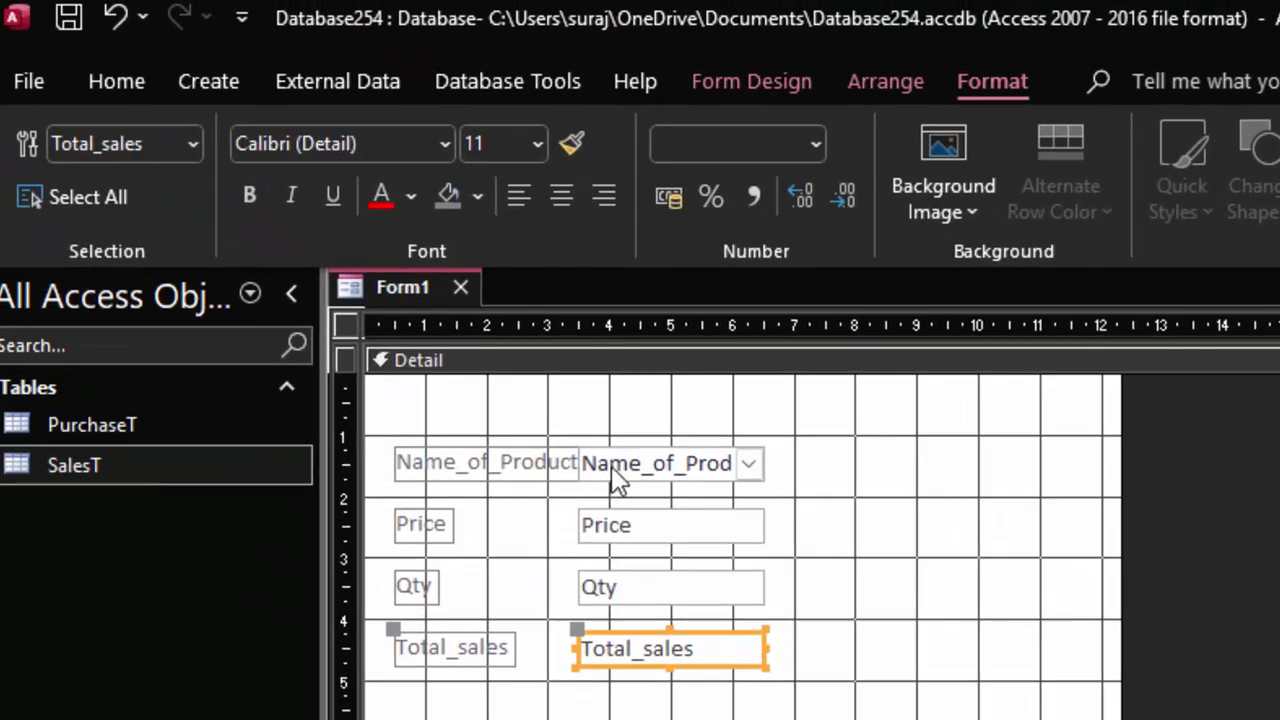
Resize the Name_of_Product label to show its full name and widen its combo box rightward.
left_click(613, 471)
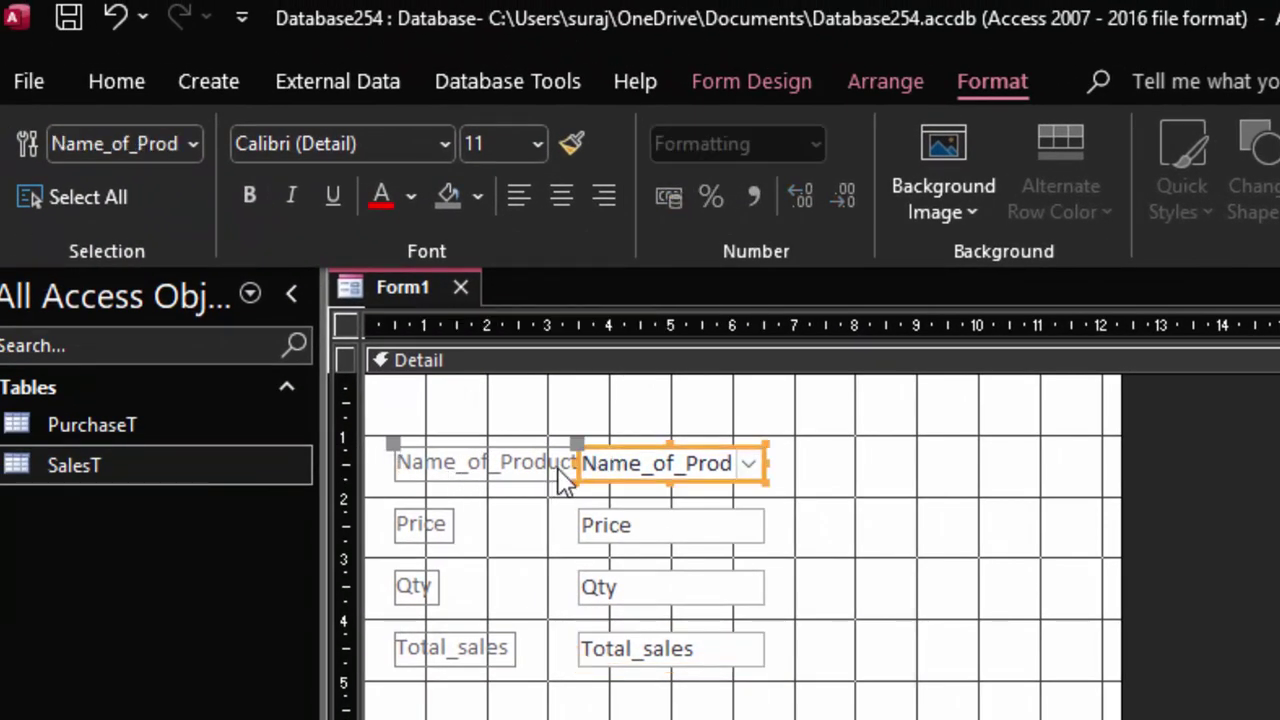
left_click_drag(572, 462, 552, 463)
left_click(398, 468)
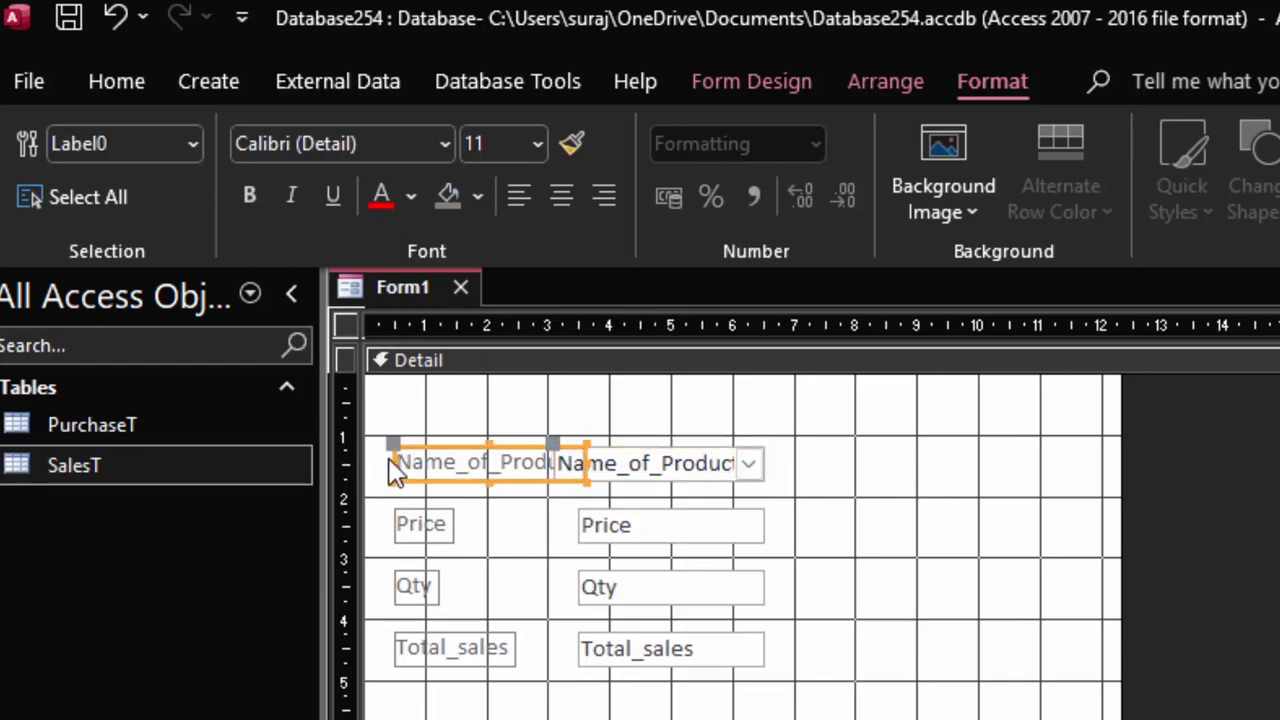
left_click_drag(389, 463, 370, 463)
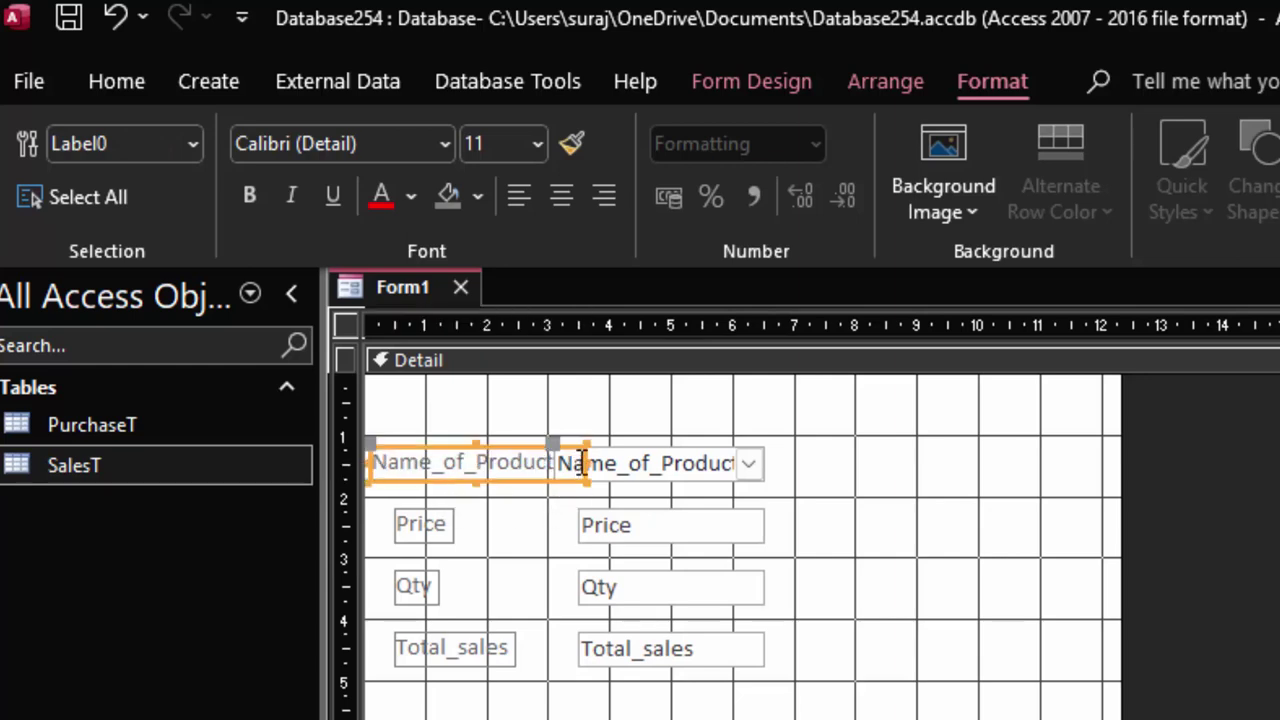
left_click_drag(578, 463, 546, 463)
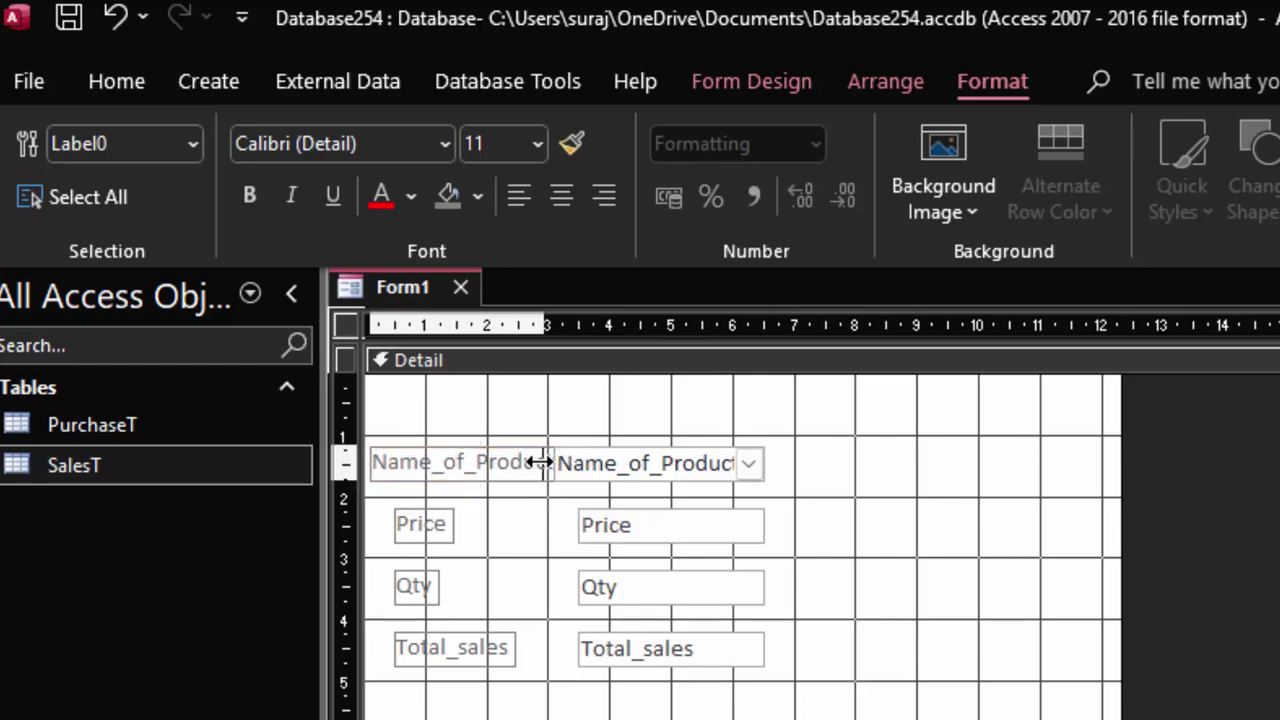
left_click(750, 472)
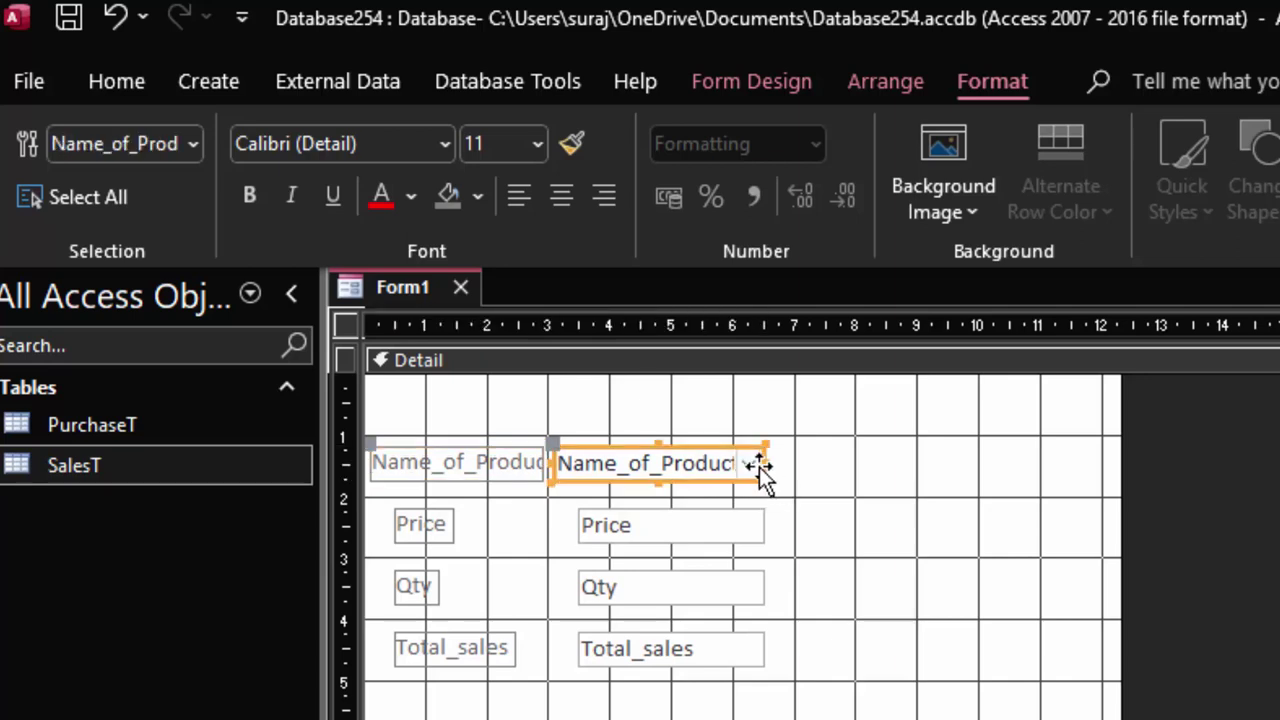
left_click_drag(760, 465, 858, 463)
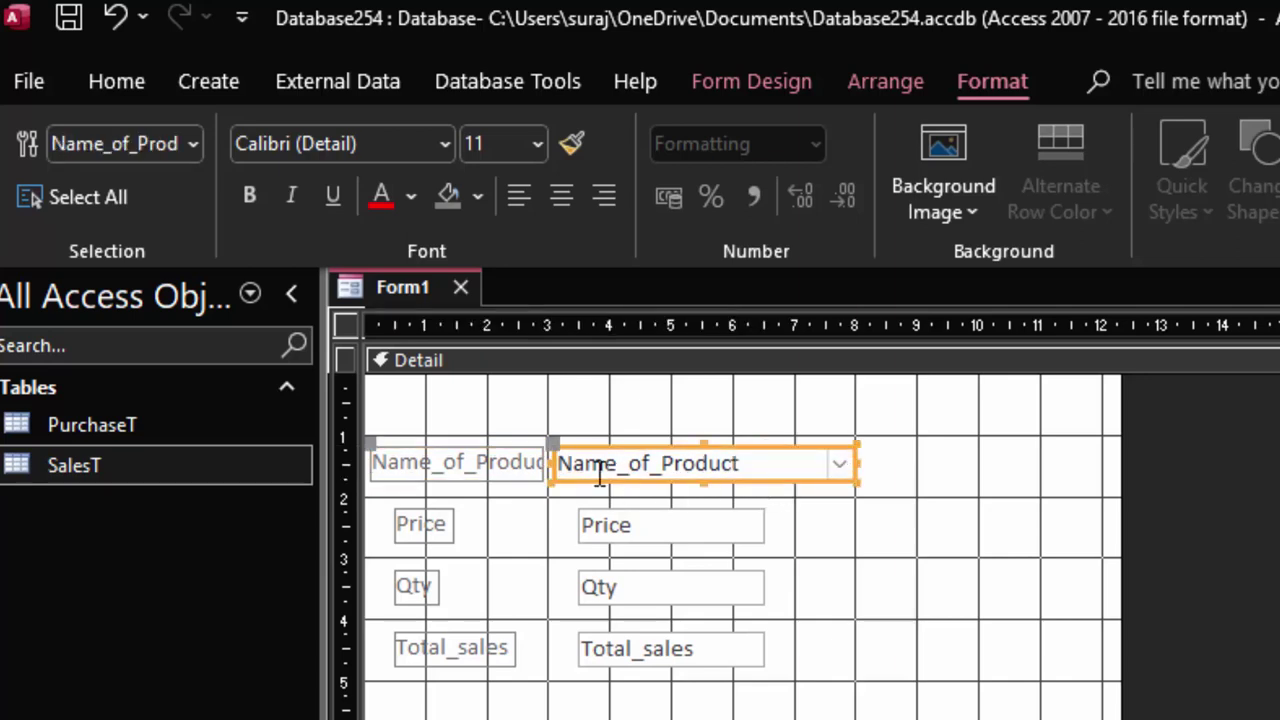
left_click_drag(546, 463, 563, 463)
left_click(532, 472)
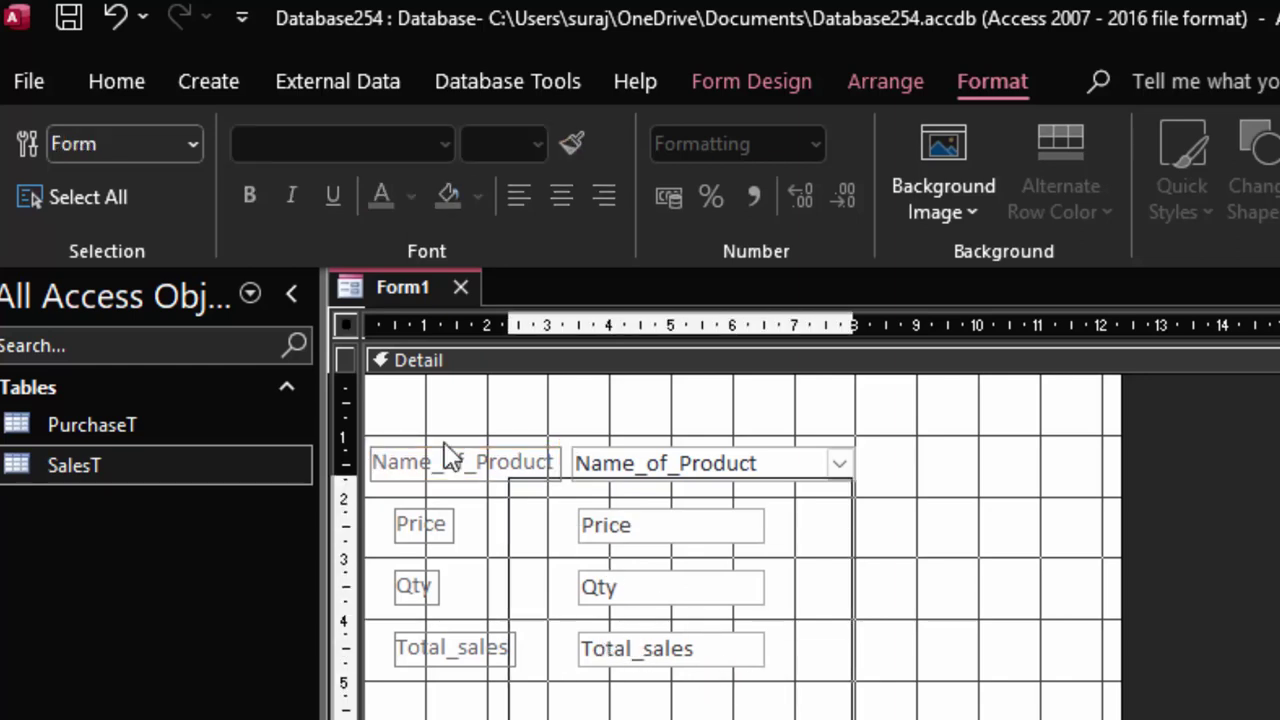
Make all the form's labels and boxes bold, leaving the font colour unchanged.
left_click_drag(850, 700, 395, 440)
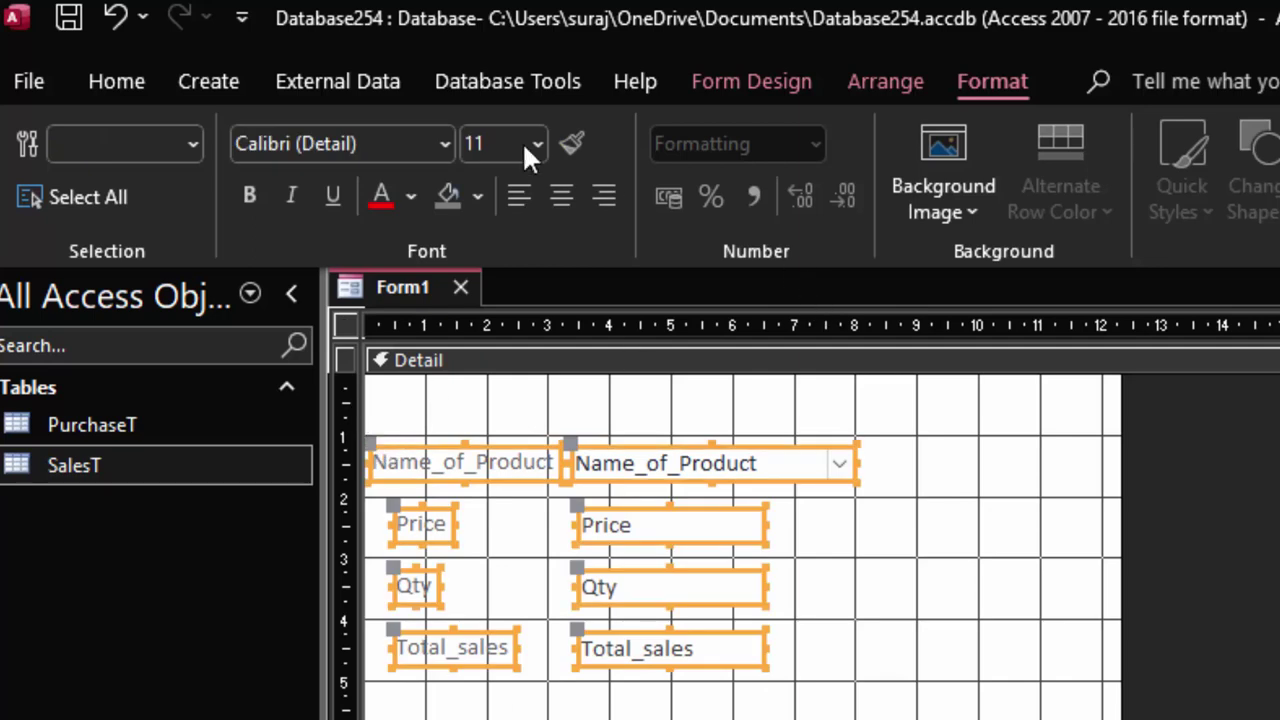
left_click(249, 195)
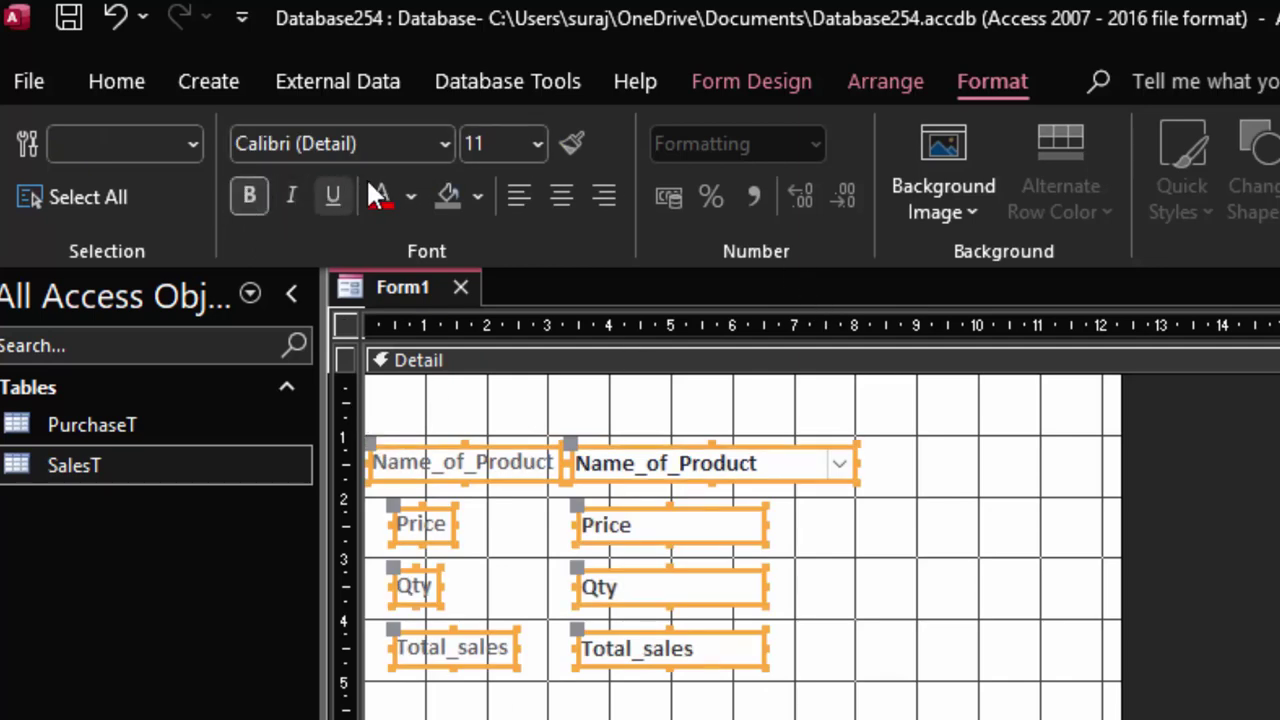
left_click(410, 195)
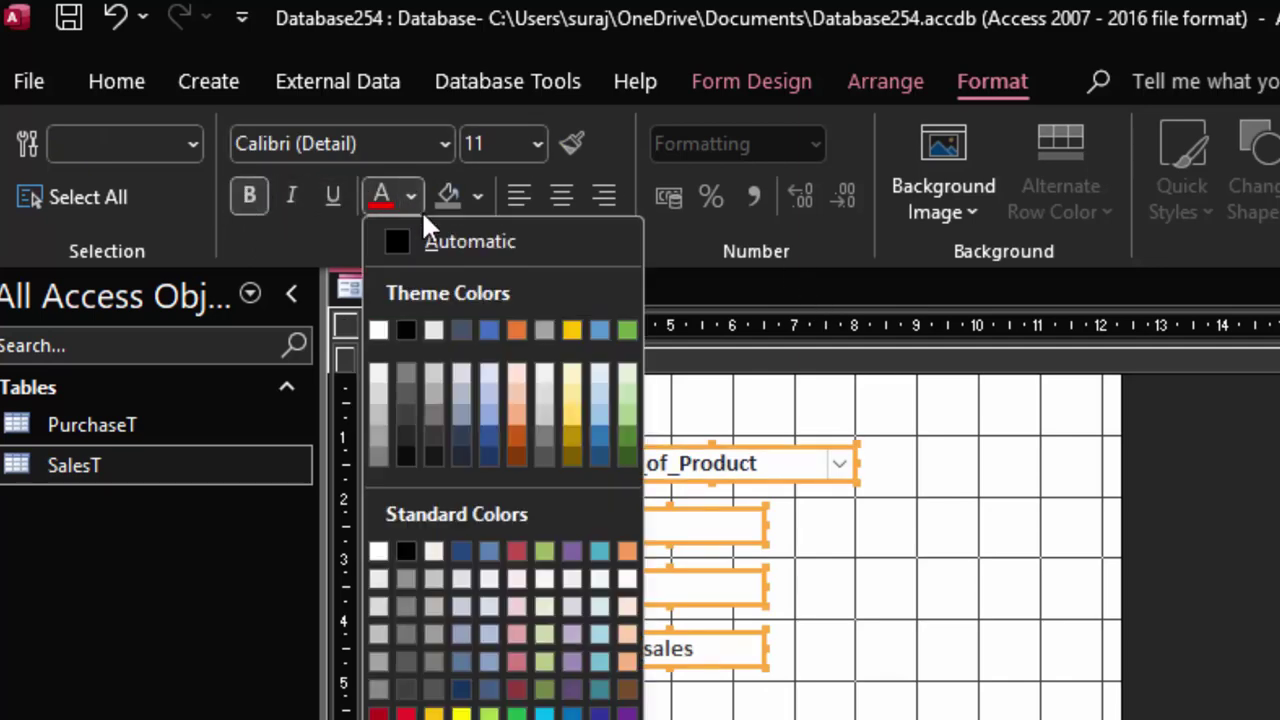
left_click(415, 334)
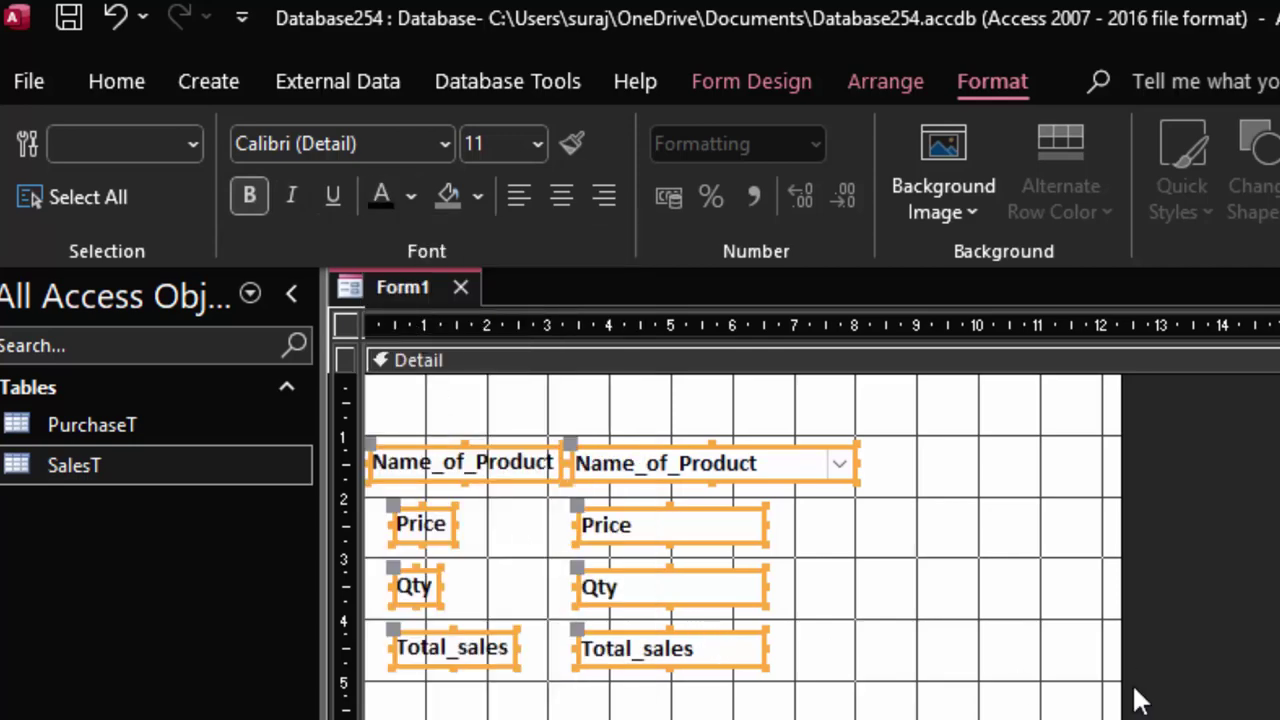
Give the Detail section a light peach background.
left_click(1065, 665)
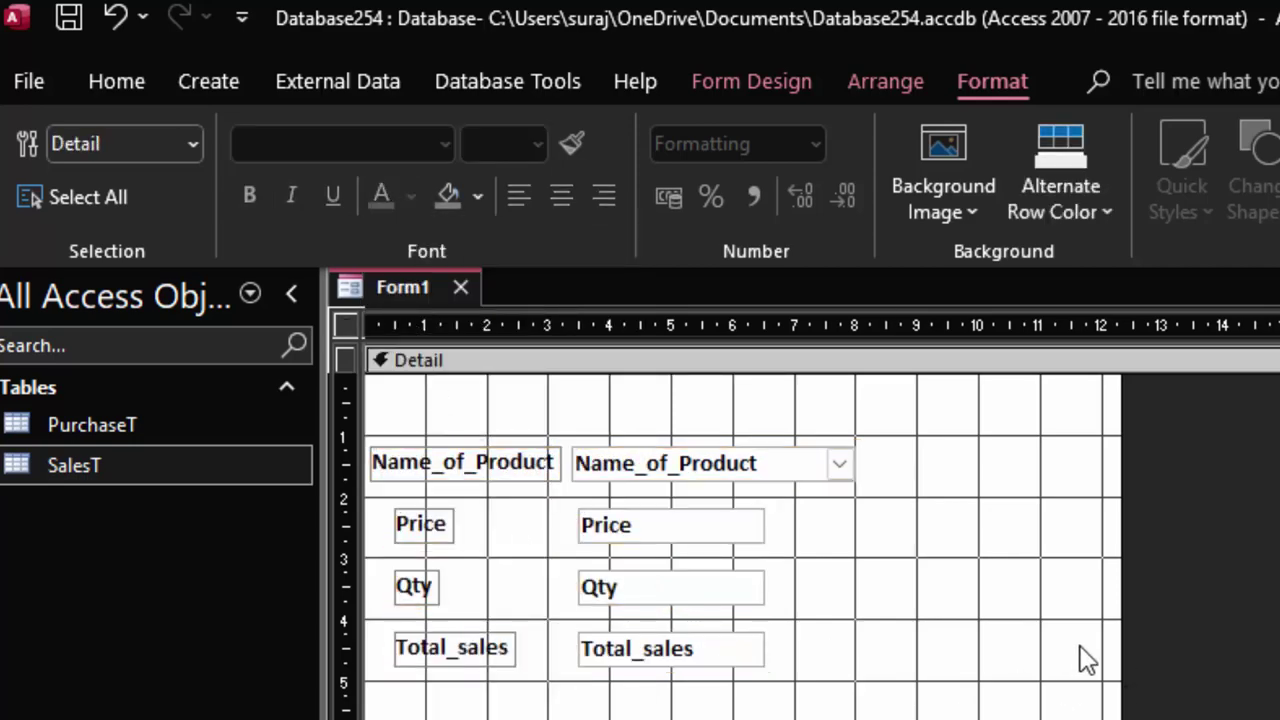
left_click(477, 196)
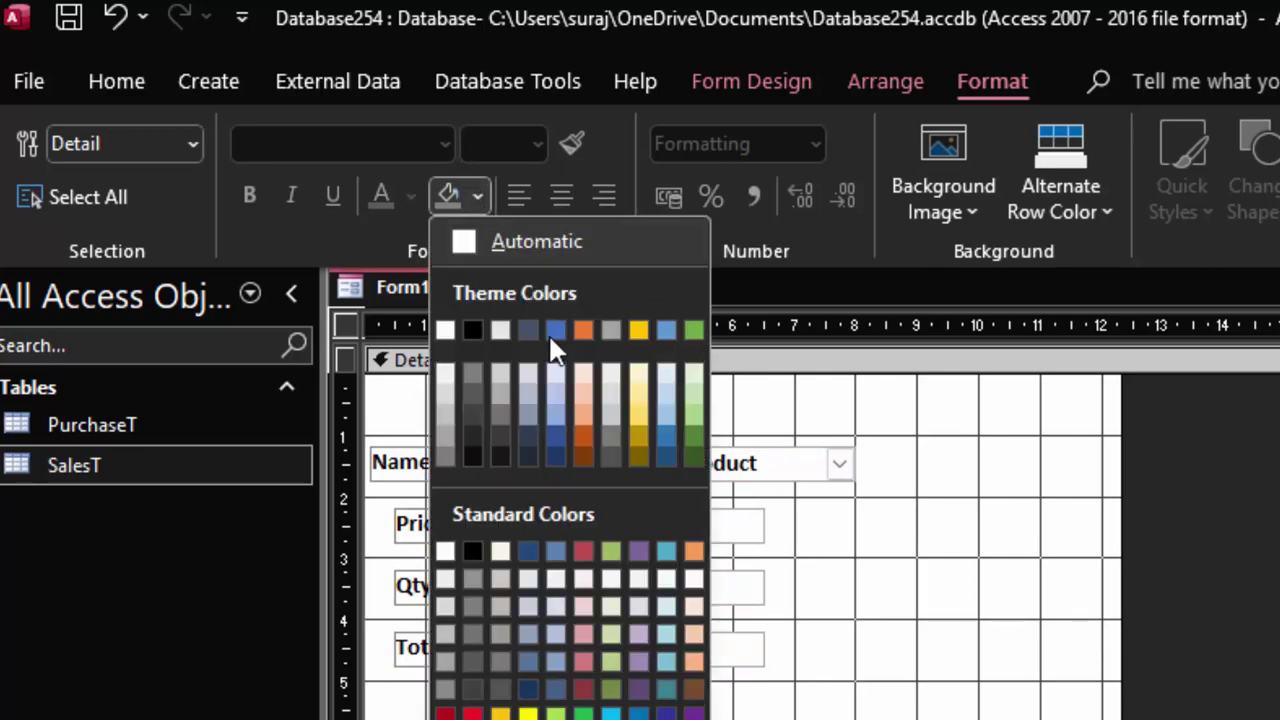
left_click(588, 398)
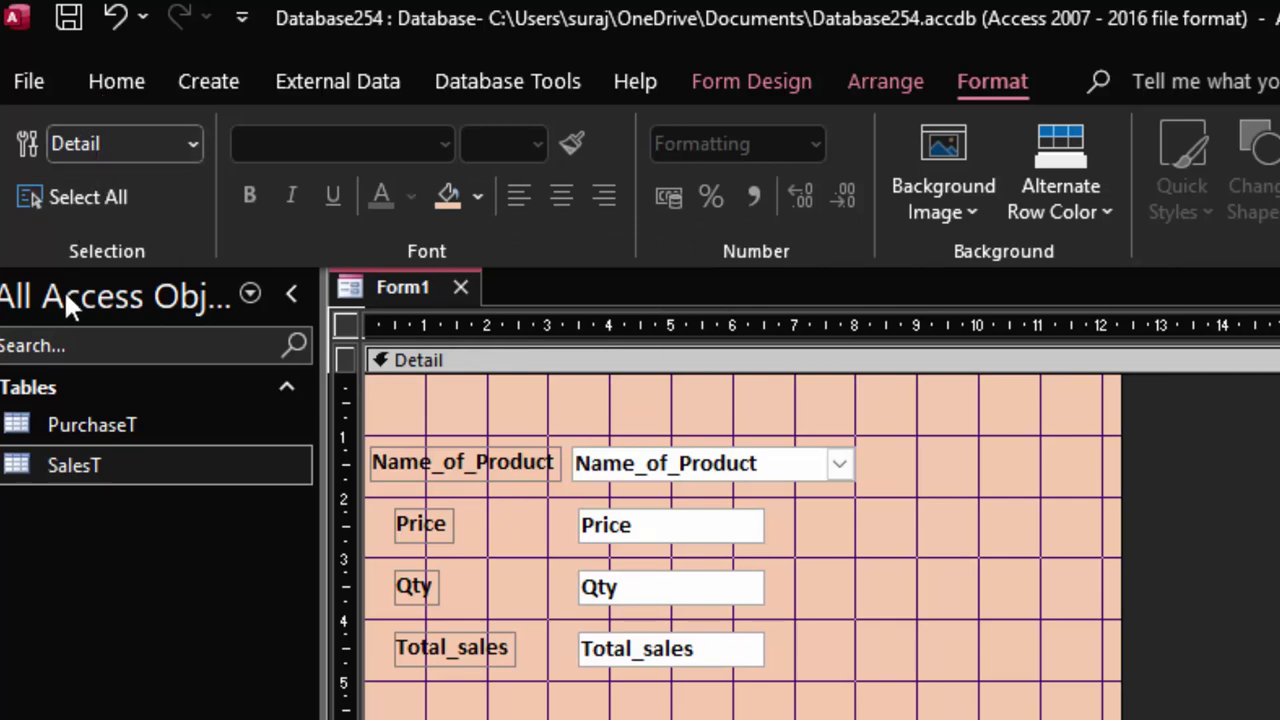
Switch the form to Form View and pick Tata Sampann Dal in the product list.
left_click(116, 84)
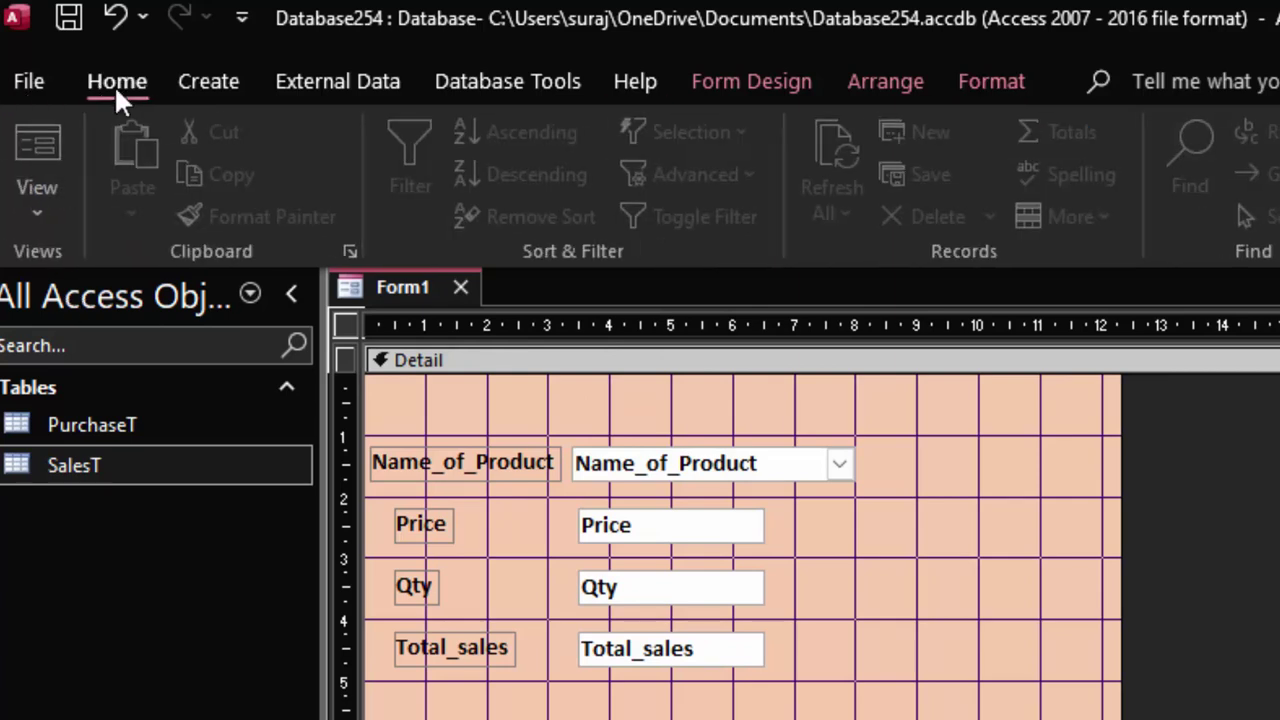
left_click(60, 131)
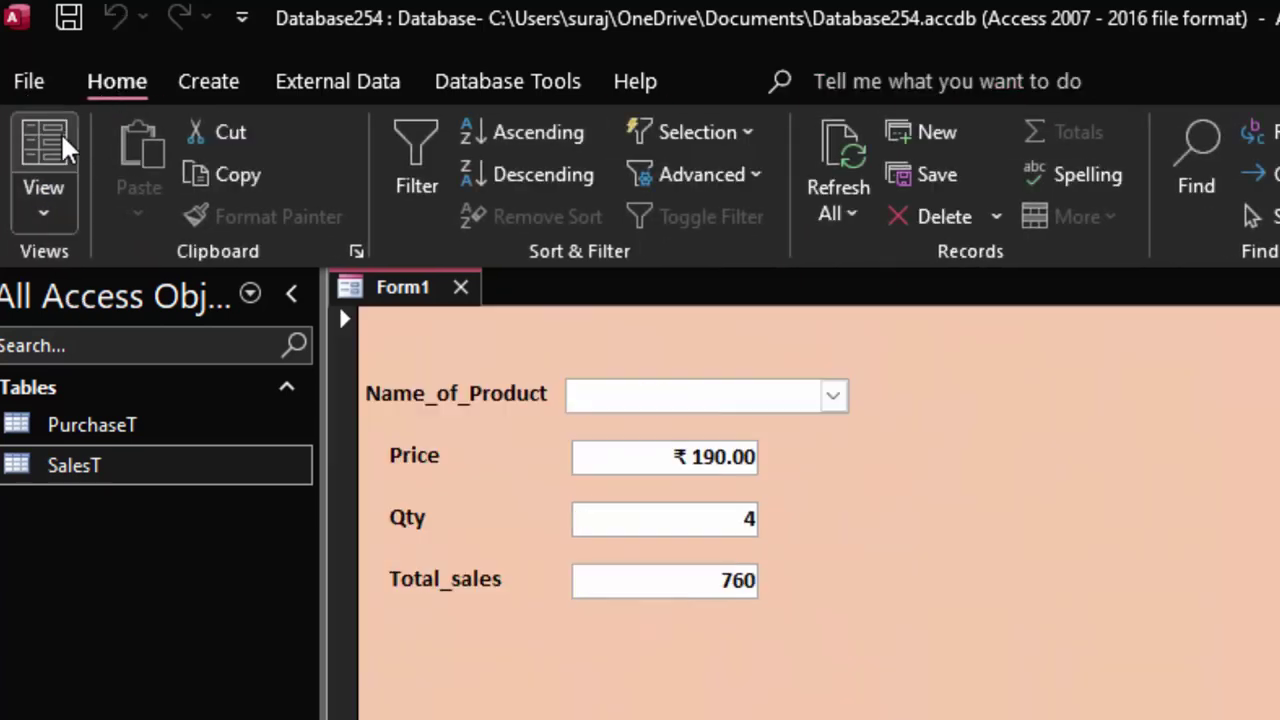
left_click(832, 395)
left_click(800, 430)
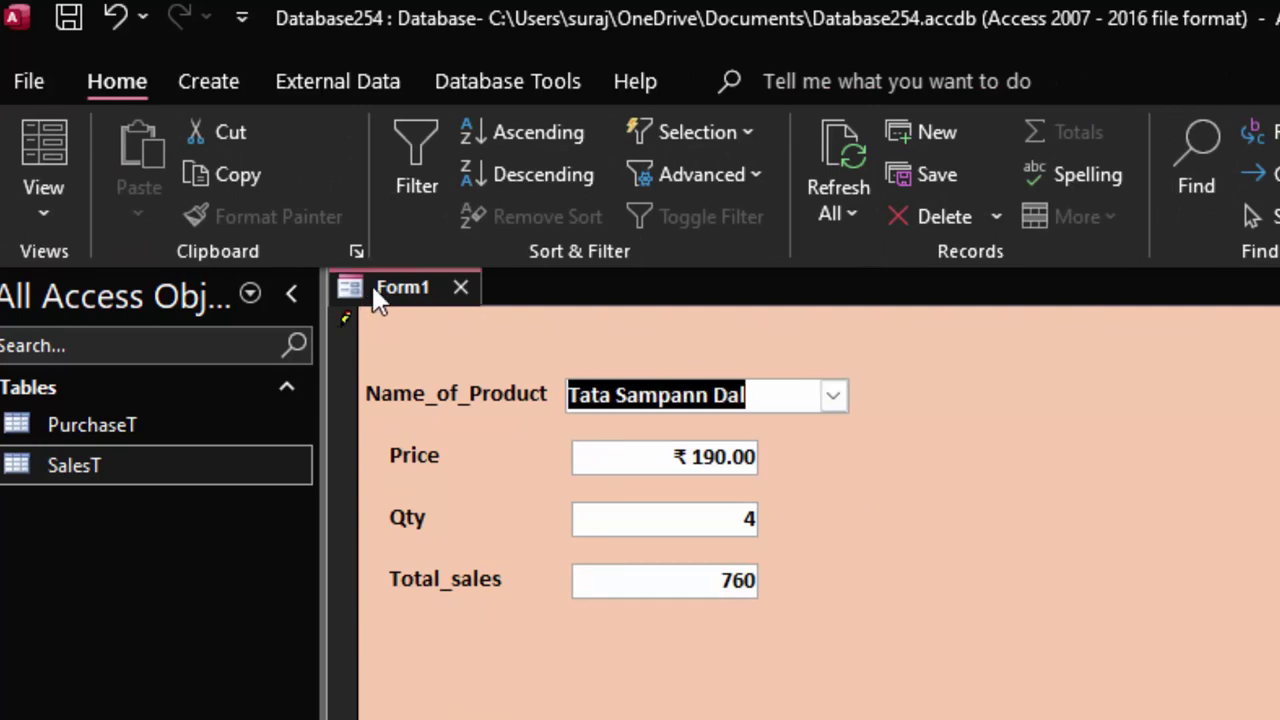
Save the form as PSalesF.
right_click(378, 300)
left_click(434, 306)
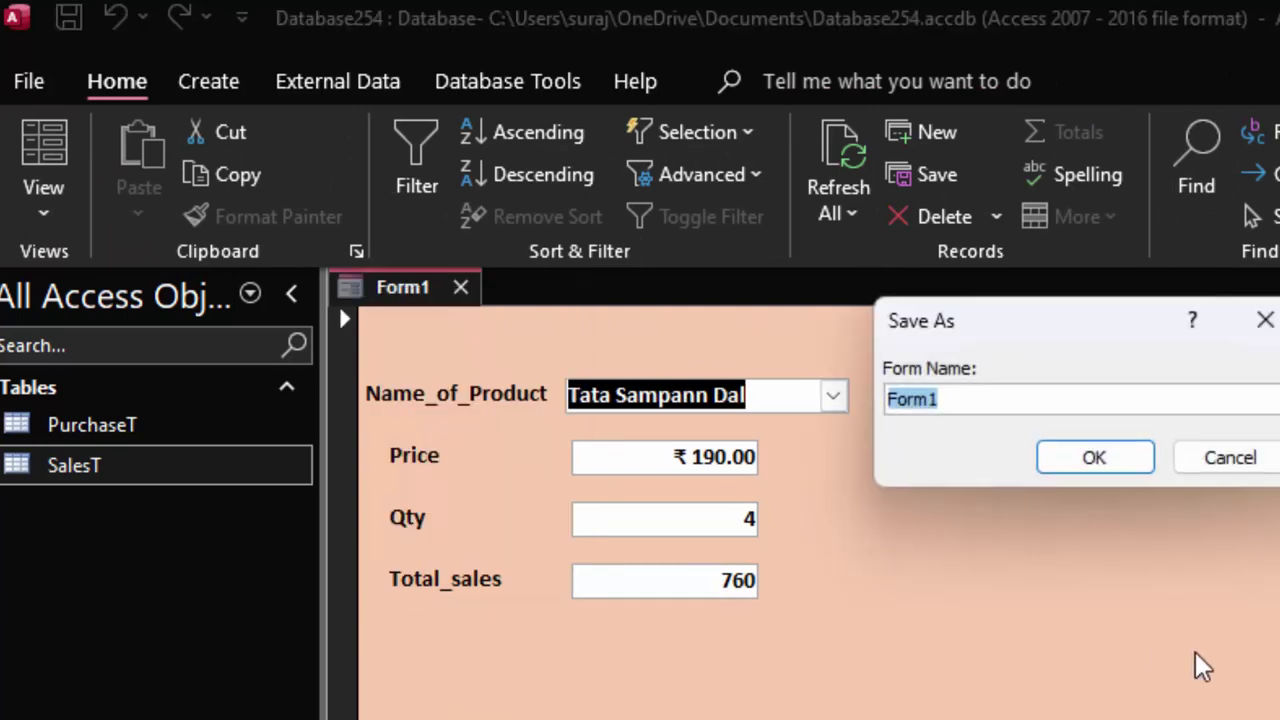
key("BackSpace")
type("PSales")
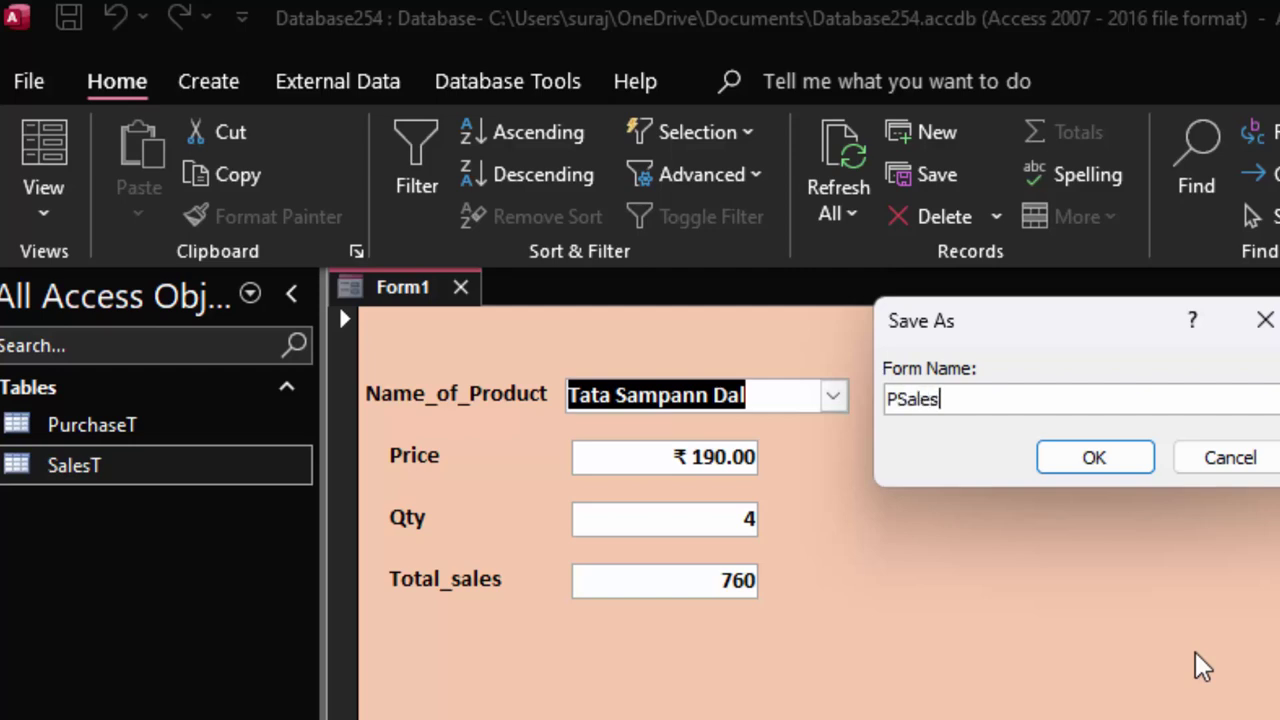
type("F")
key("Return")
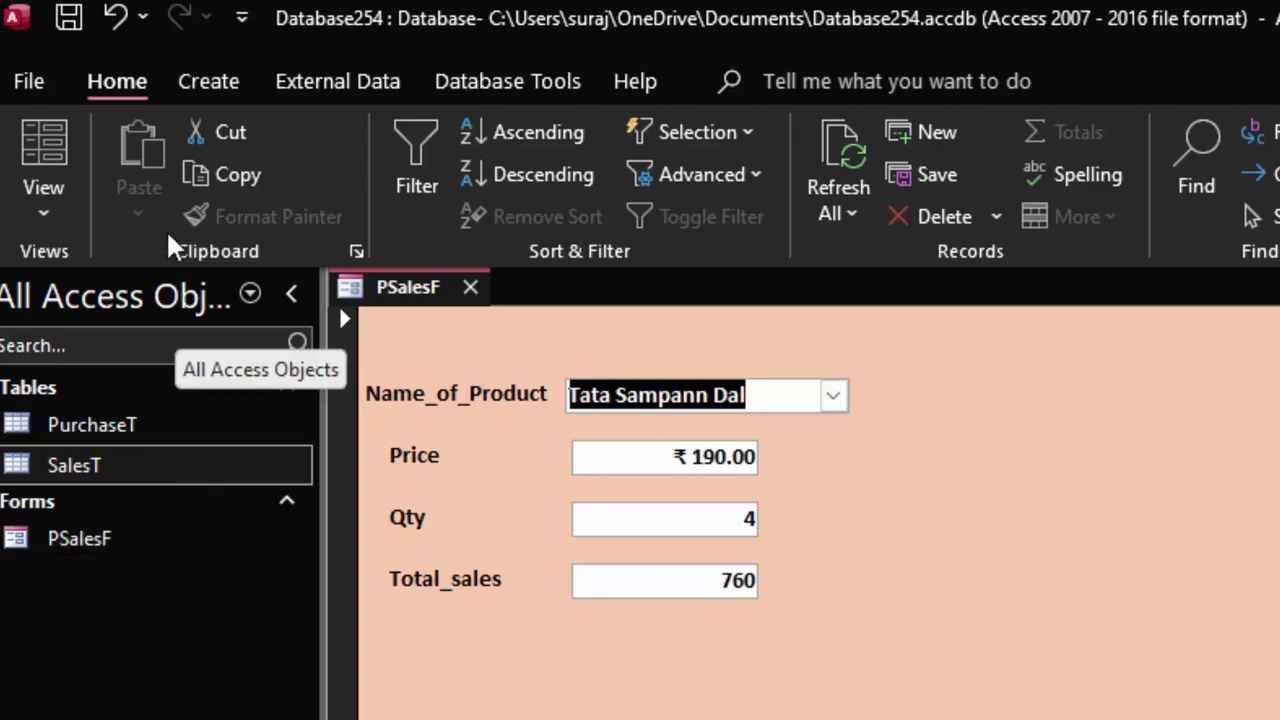
Start a new blank form in Design View and enlarge its Detail area.
left_click(222, 80)
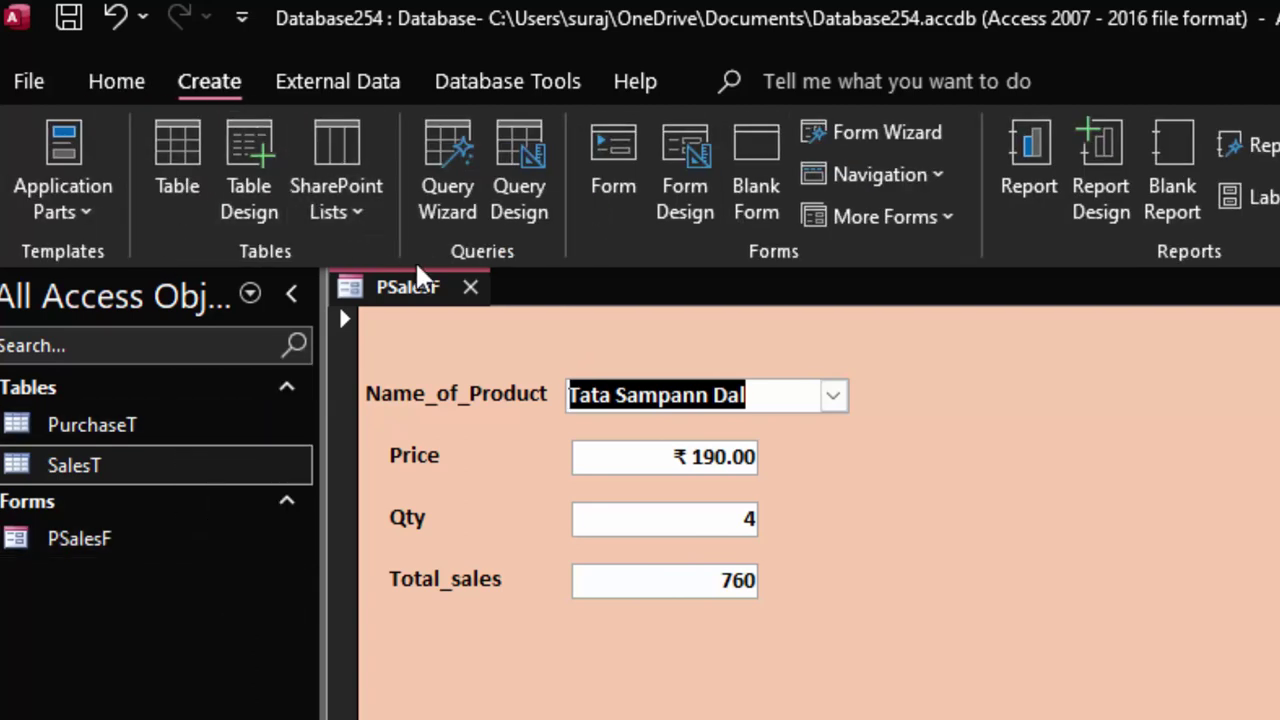
left_click(777, 140)
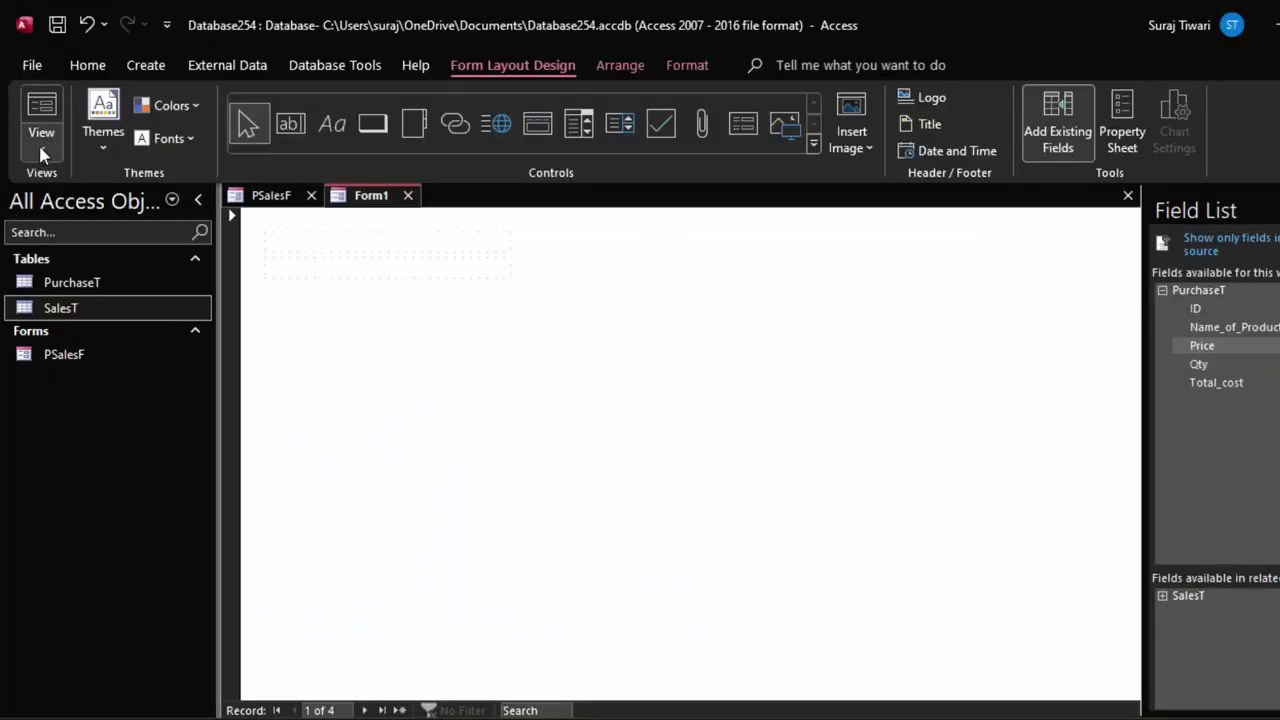
left_click(41, 120)
left_click(92, 275)
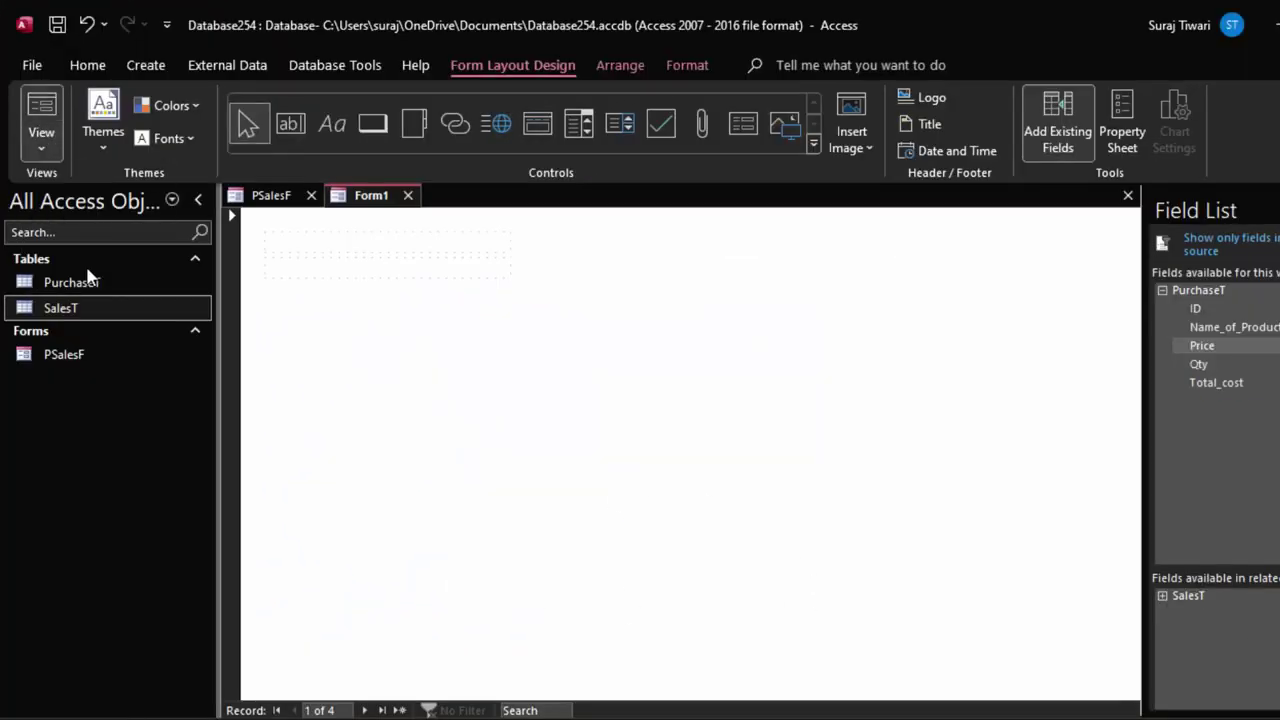
left_click_drag(517, 314, 587, 389)
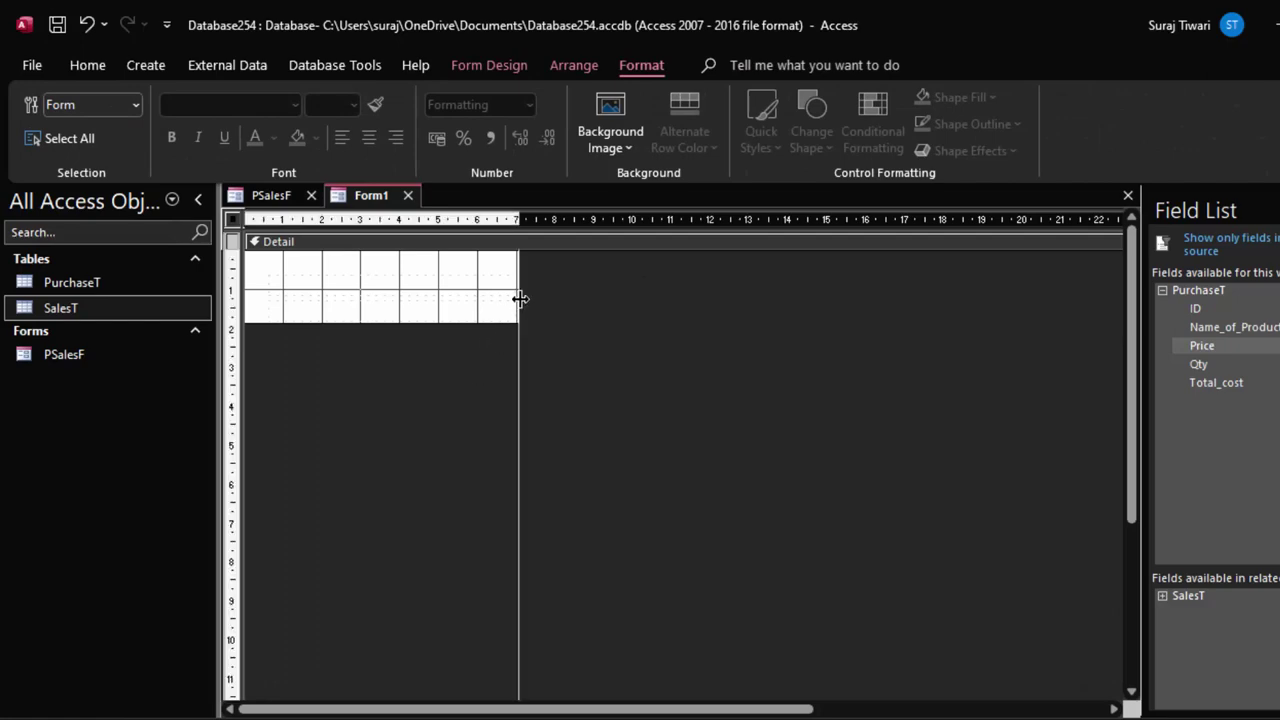
left_click_drag(484, 319, 449, 477)
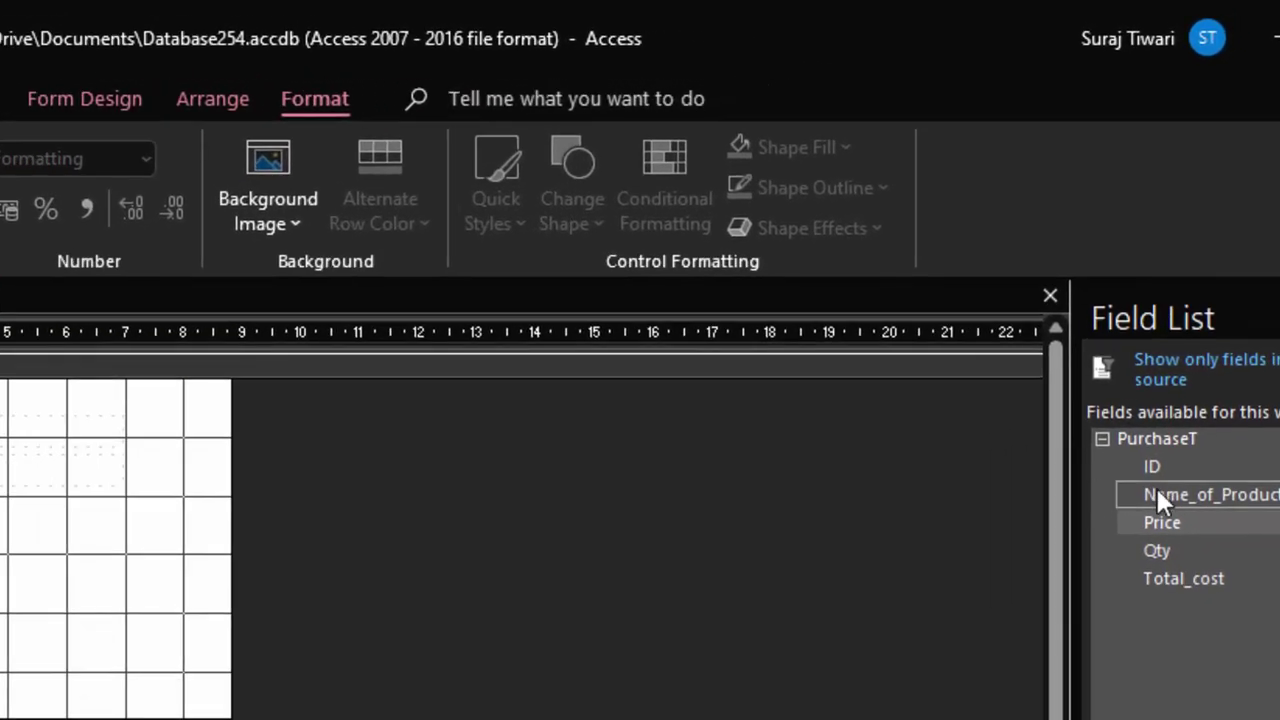
left_click_drag(1159, 329, 1159, 330)
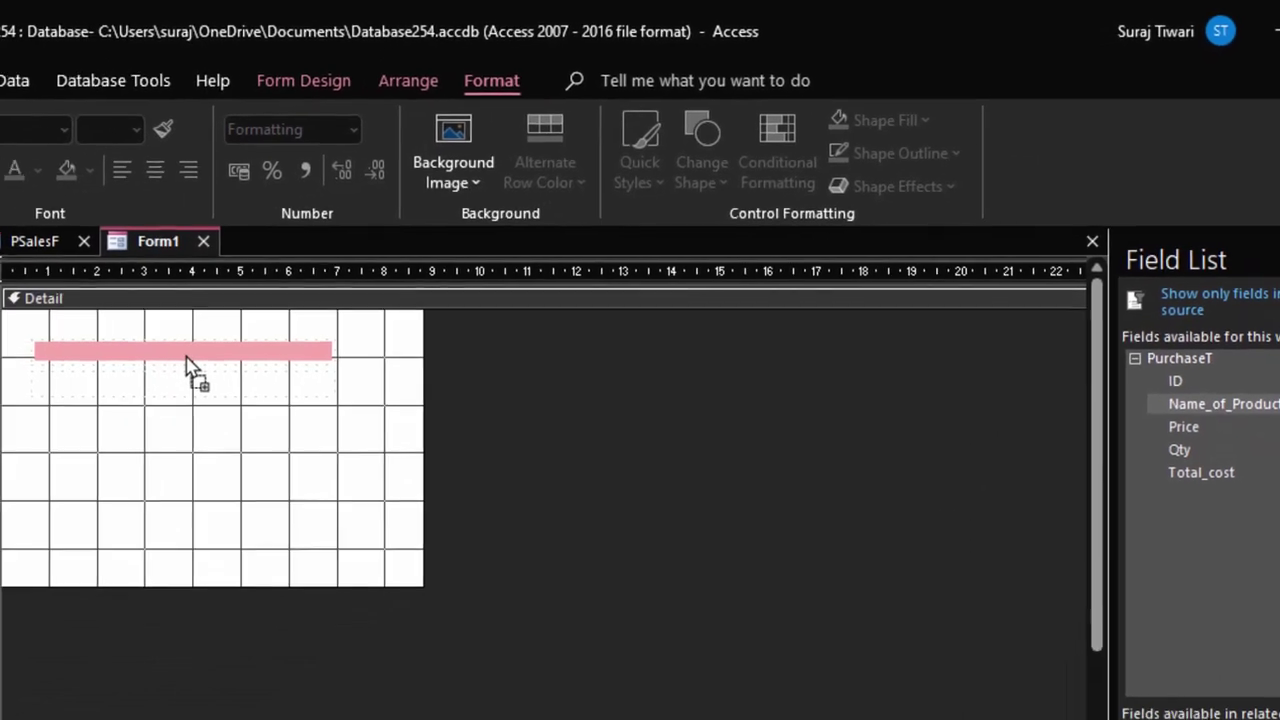
Place Name_of_Product, Price, Qty and Total_cost from PurchaseT stacked on the form.
left_click_drag(1097, 497, 200, 372)
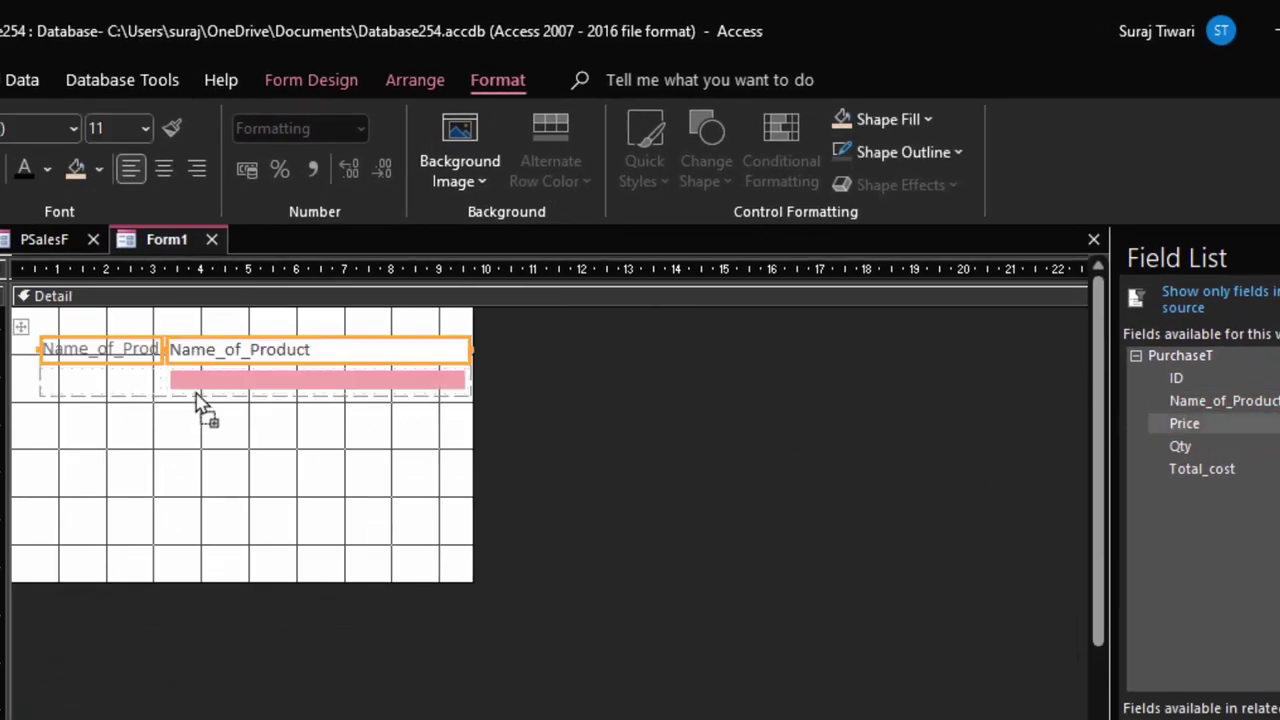
left_click_drag(1202, 420, 200, 400)
left_click_drag(1185, 444, 185, 418)
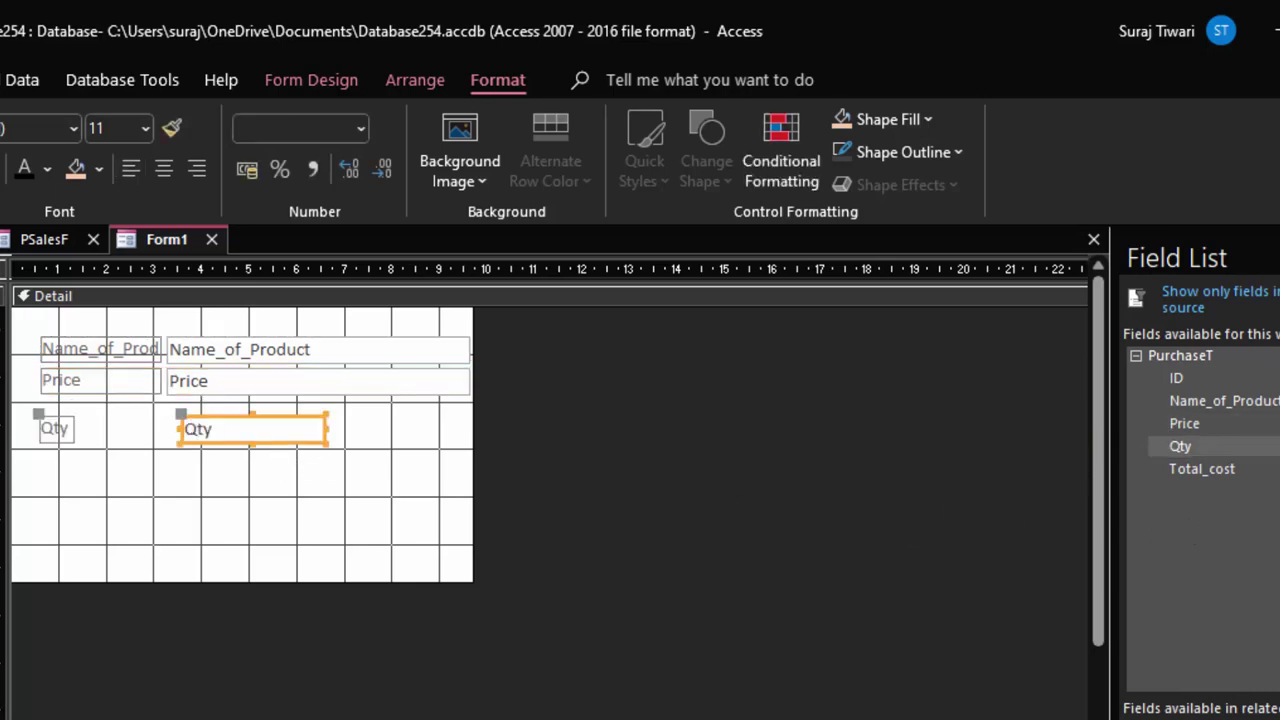
mouse_move(1171, 467)
left_mouse_down()
mouse_move(193, 487)
mouse_move(188, 474)
left_mouse_up()
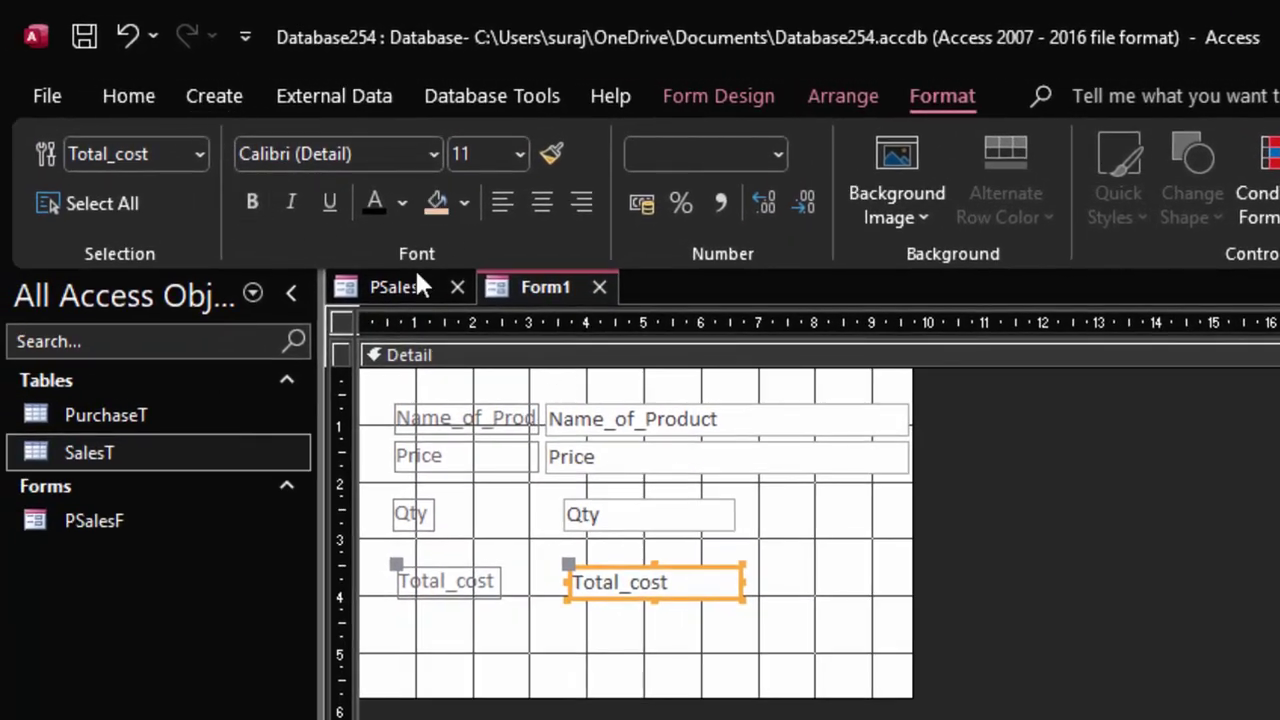
Fill the Total_cost box and the Detail section with salmon.
left_click(437, 202)
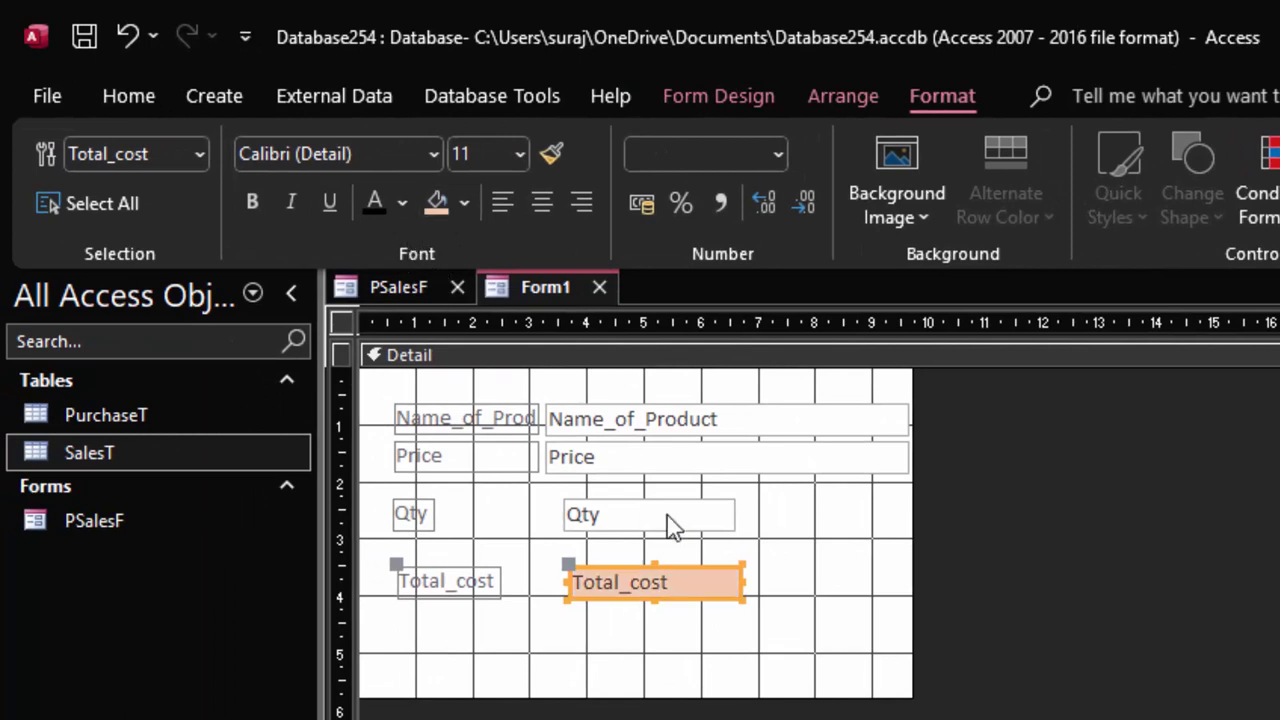
left_click(766, 531)
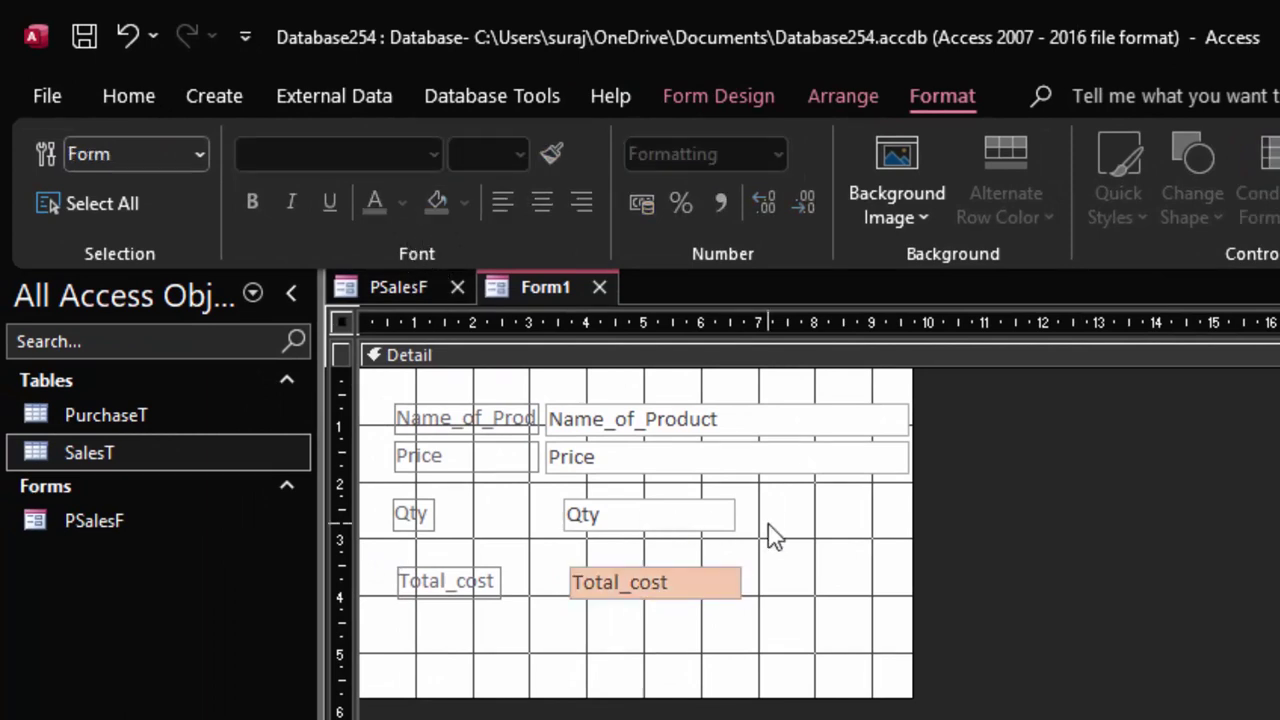
left_click(440, 200)
Make all labels and text boxes bold with a dark theme font colour.
left_click_drag(745, 630, 391, 400)
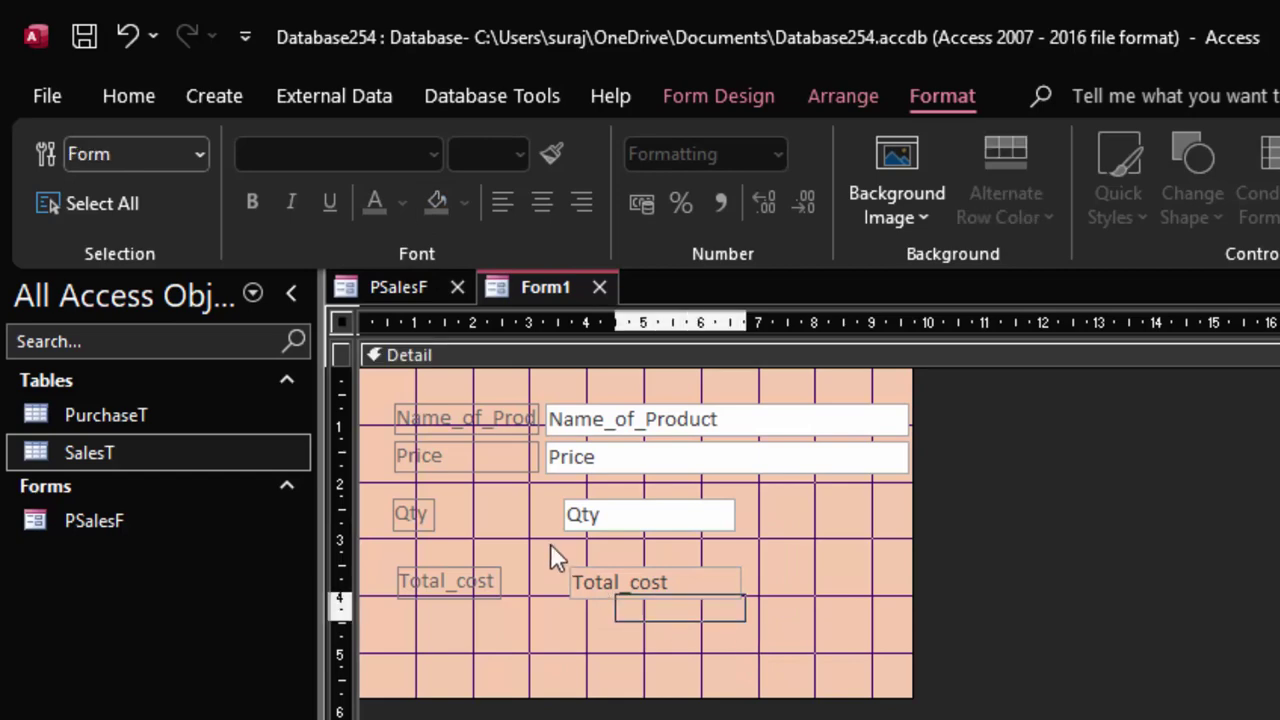
left_click(252, 202)
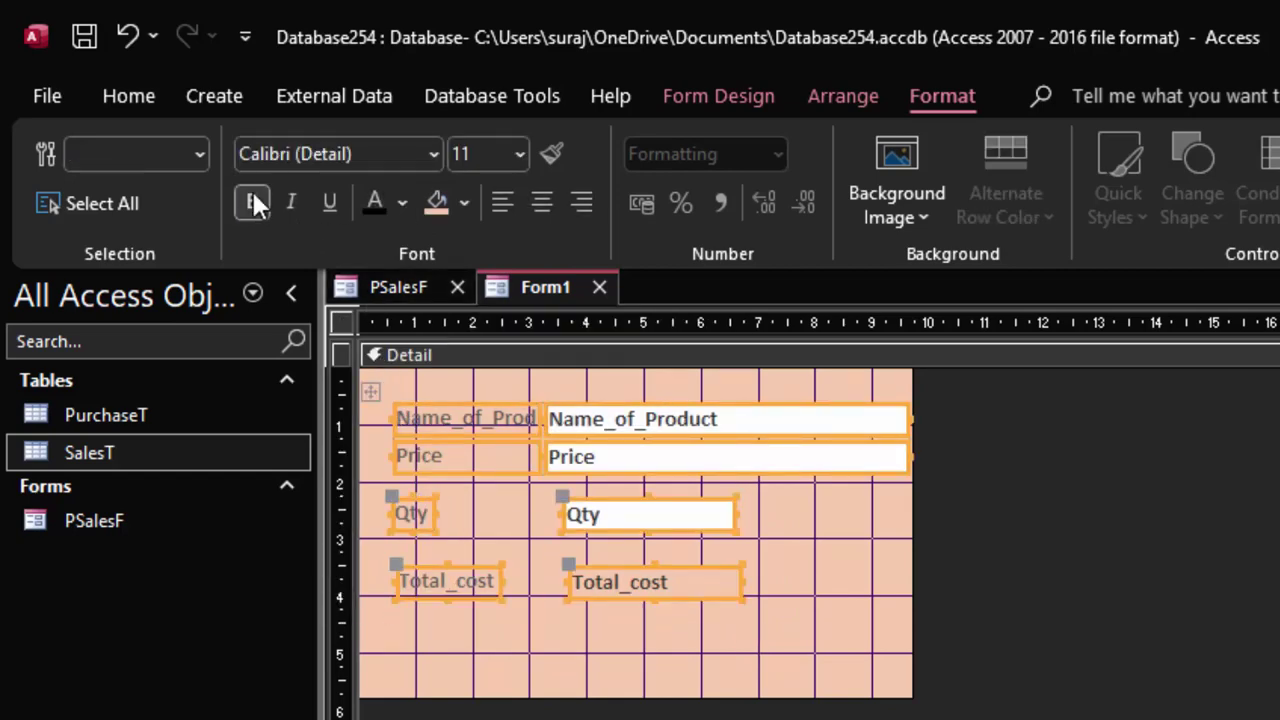
left_click(402, 202)
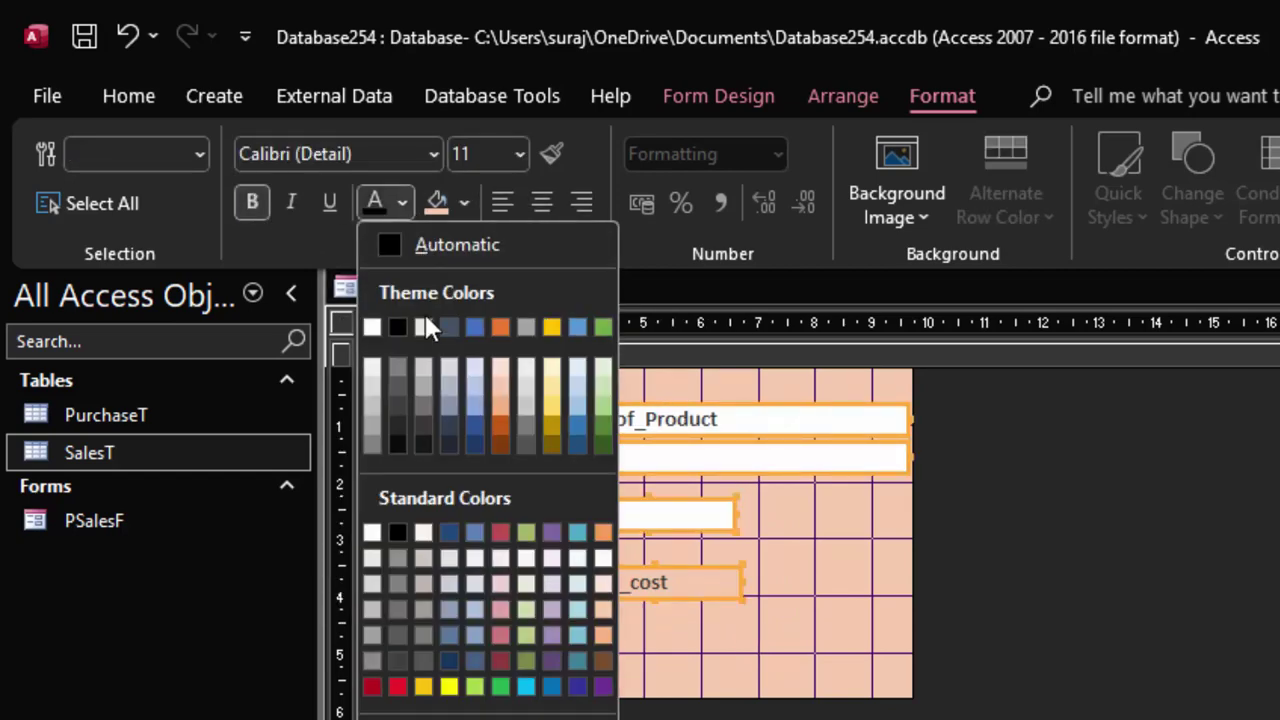
left_click(401, 444)
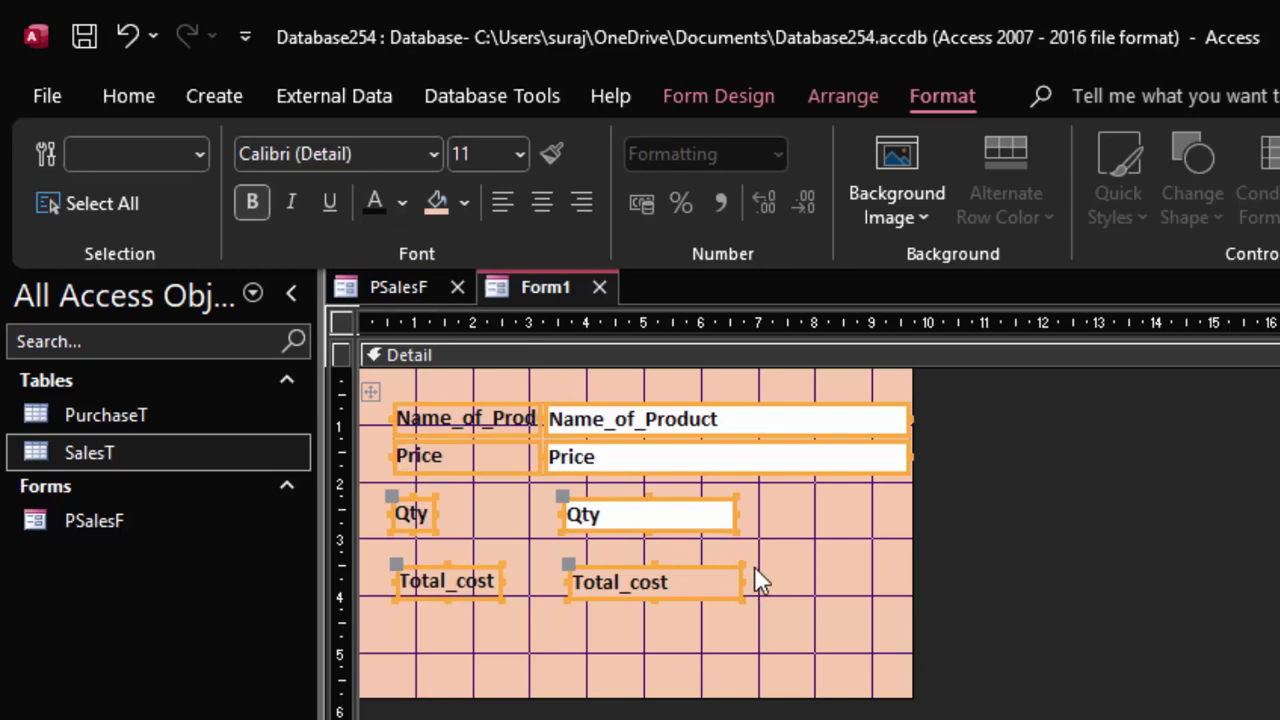
left_click(121, 100)
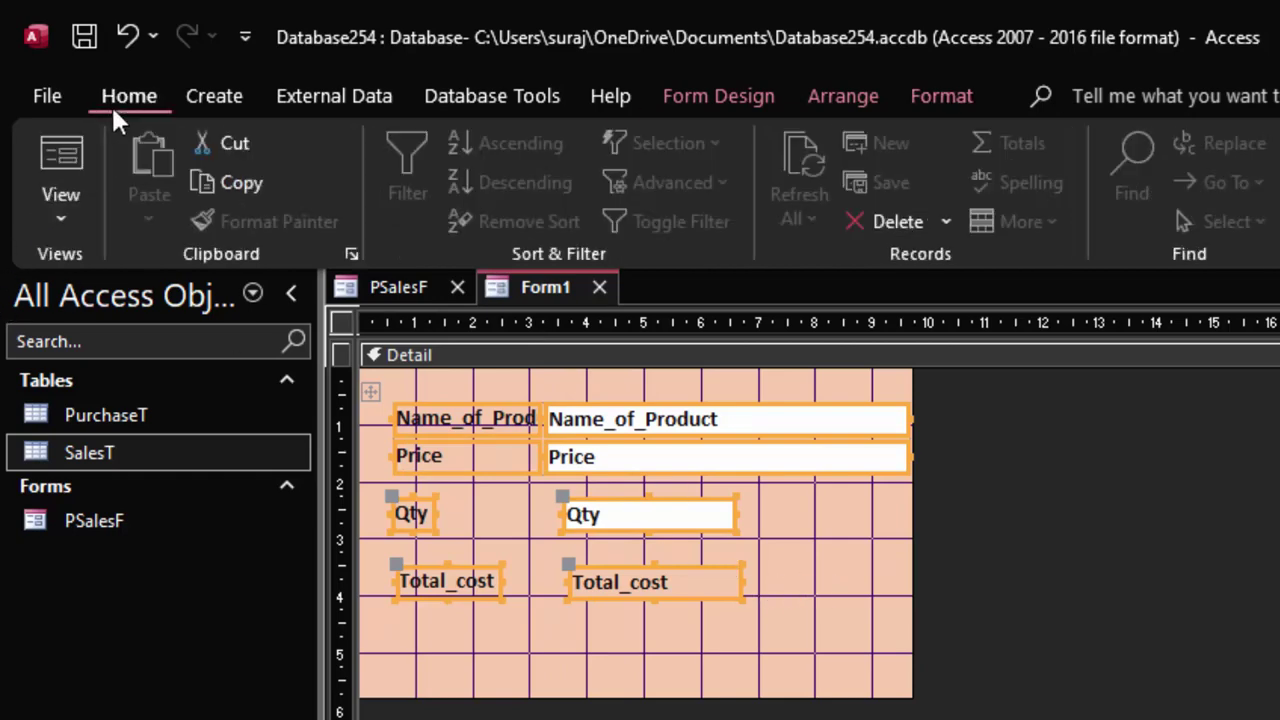
View the form in Form View, save it as PurchaseF, then close PurchaseF and PSalesF.
left_click(46, 140)
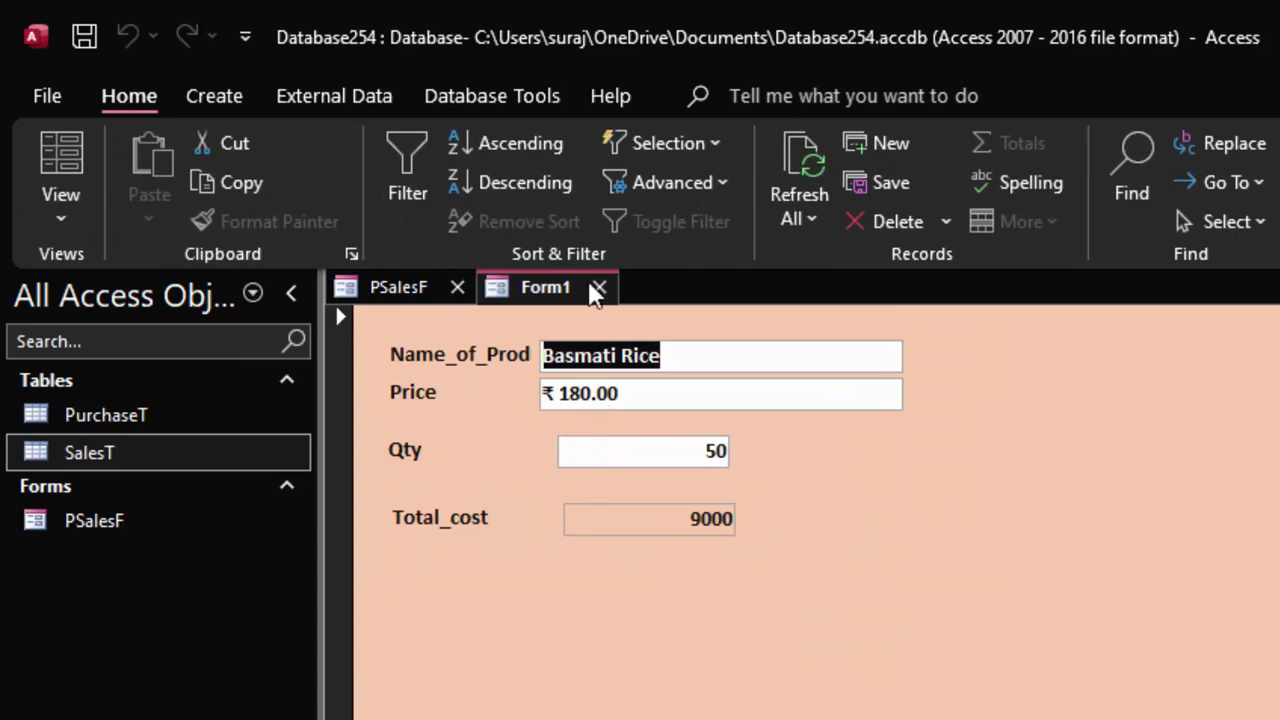
right_click(549, 290)
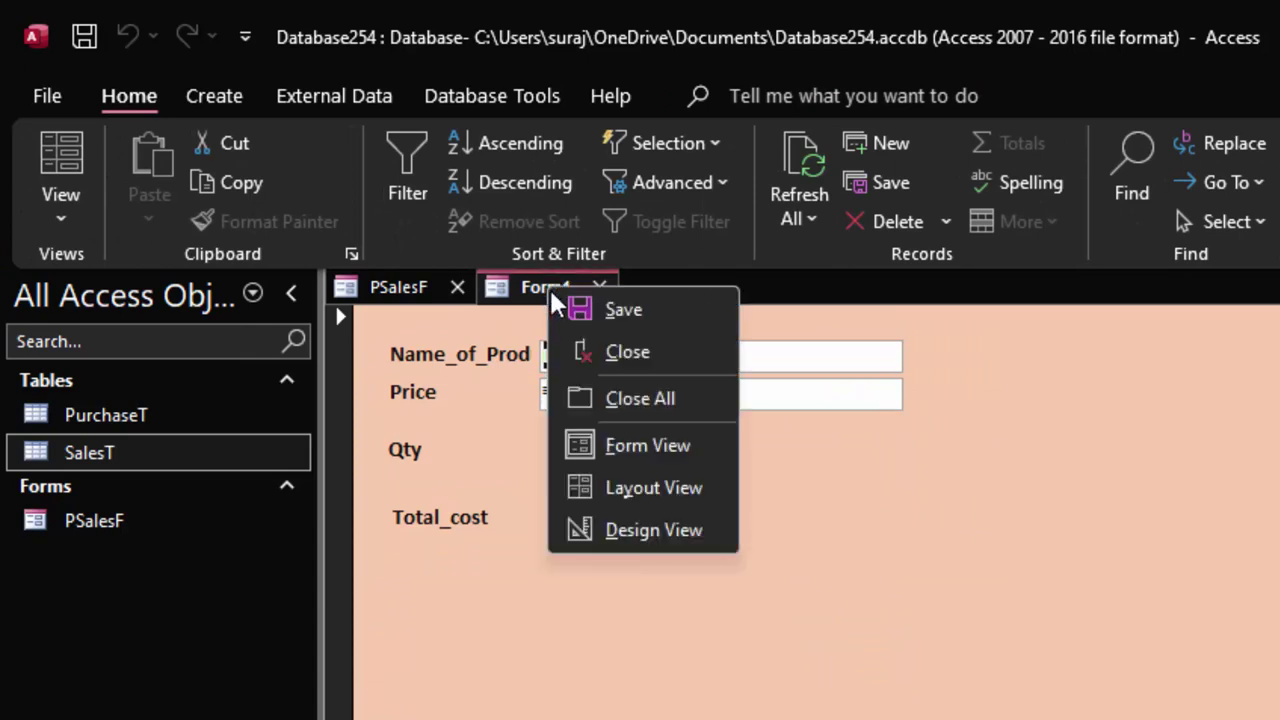
left_click(581, 310)
key("BackSpace")
type("PurchaseF")
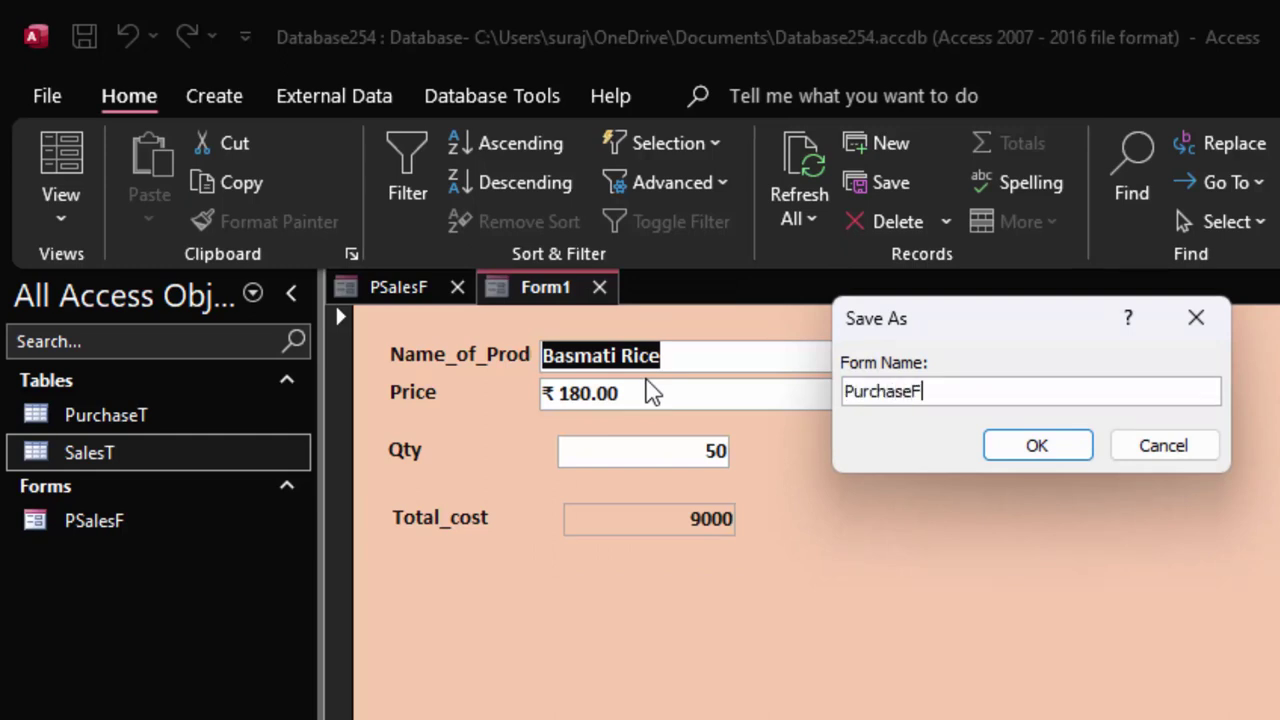
key("Return")
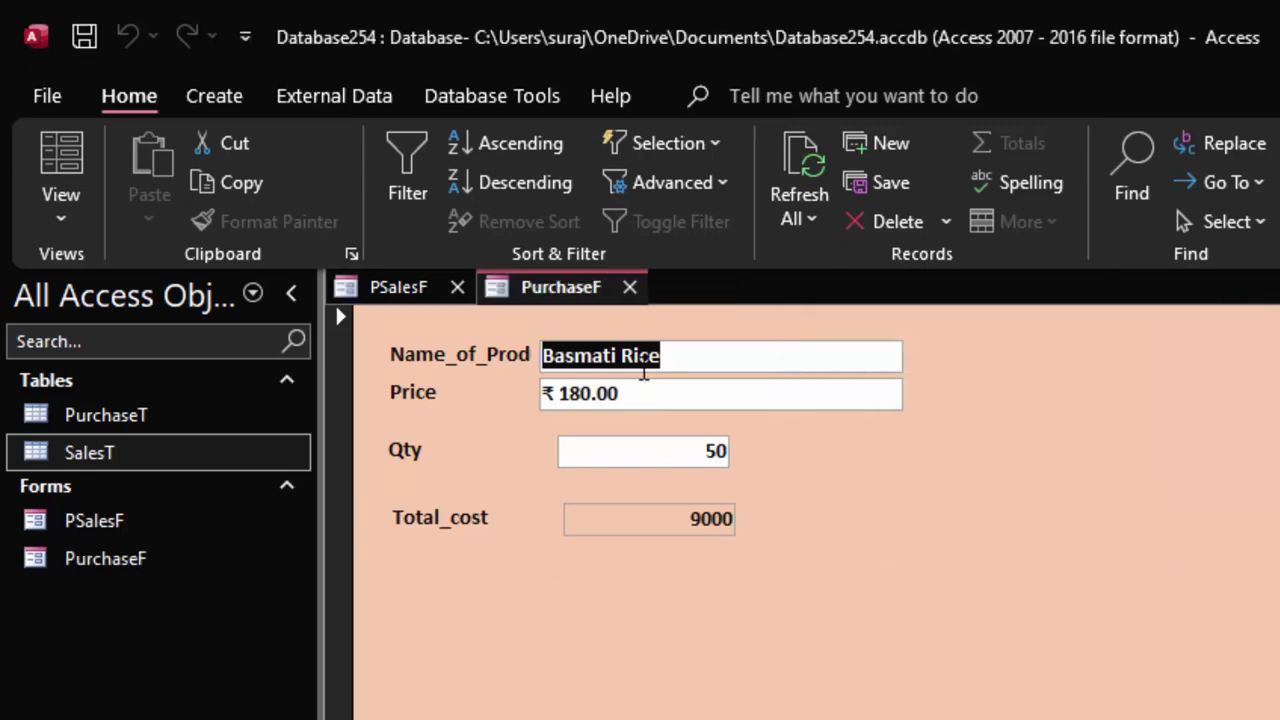
left_click(630, 288)
left_click(458, 288)
Create a left vertical-tab navigation form with PSalesF and PurchaseF as its tabs.
left_click(221, 99)
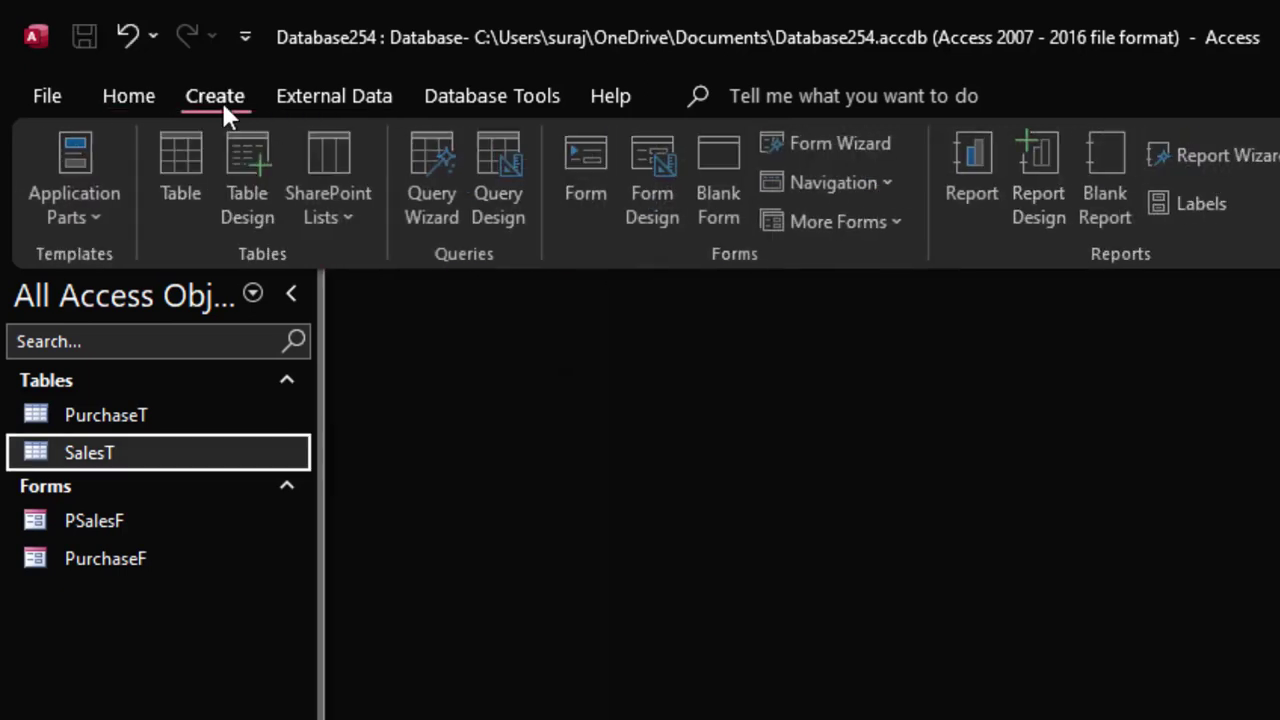
left_click(886, 186)
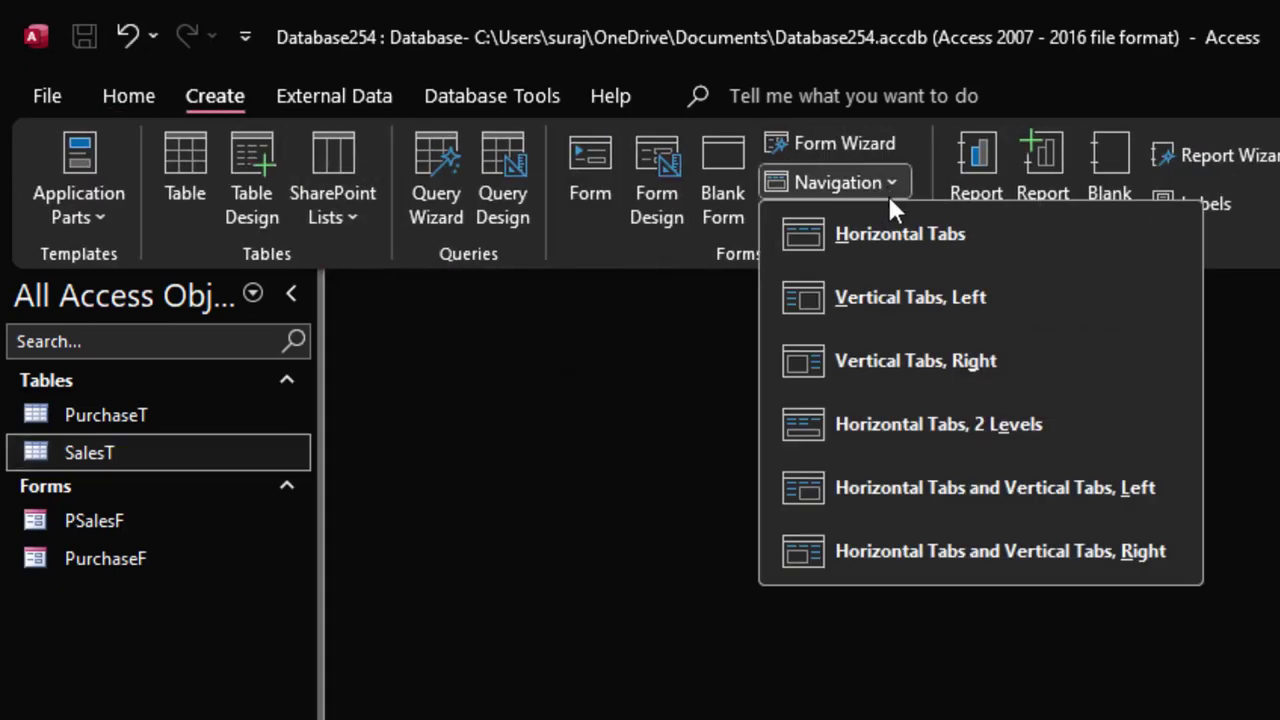
left_click(913, 291)
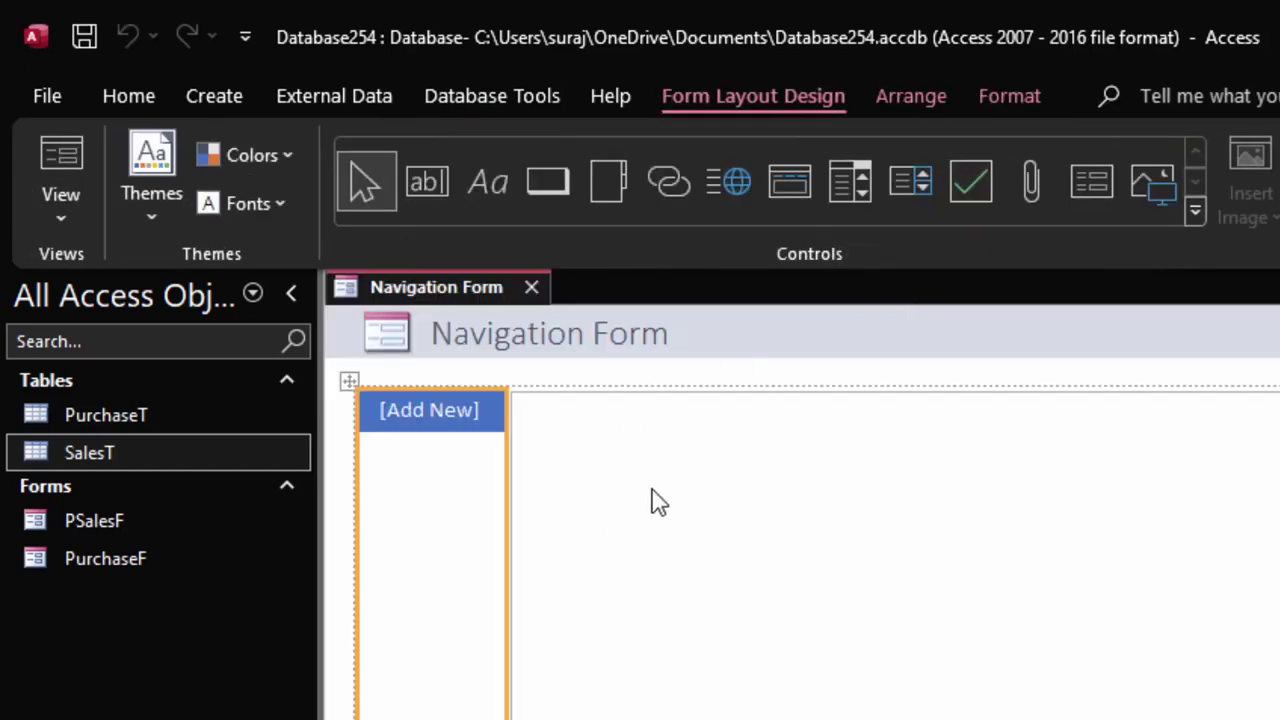
left_click_drag(133, 511, 428, 428)
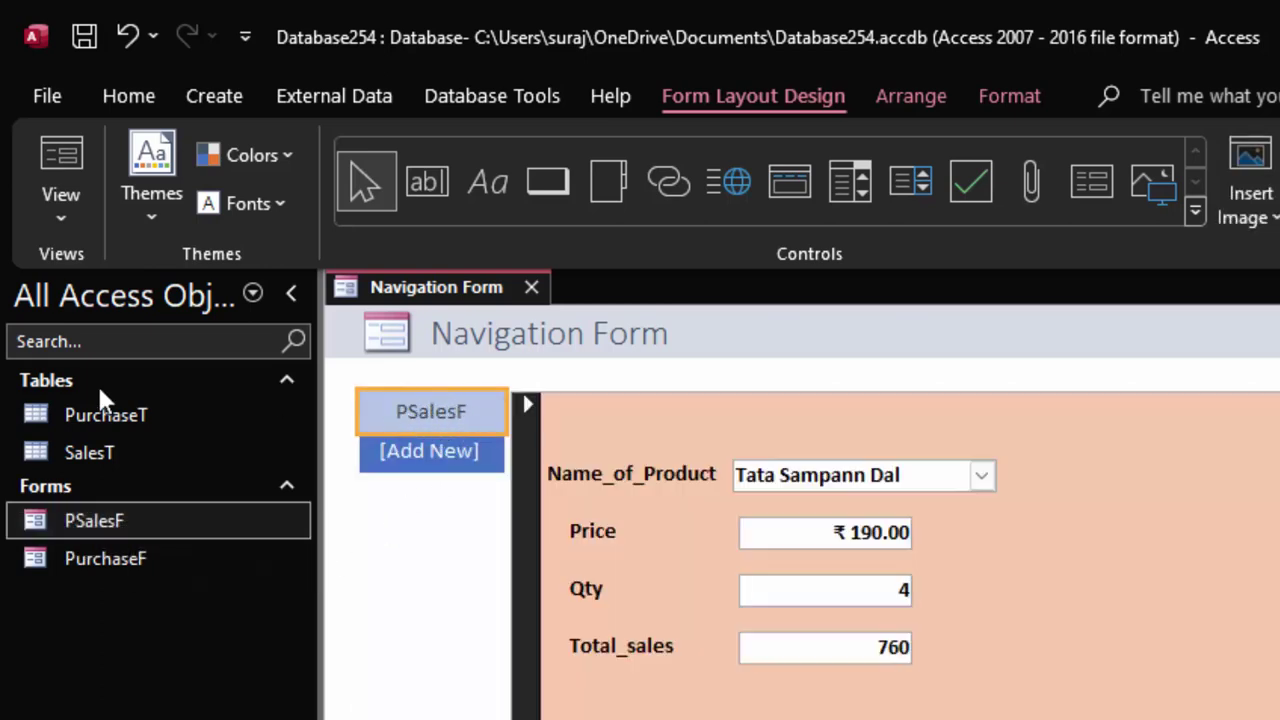
left_click_drag(88, 546, 420, 446)
left_click(455, 575)
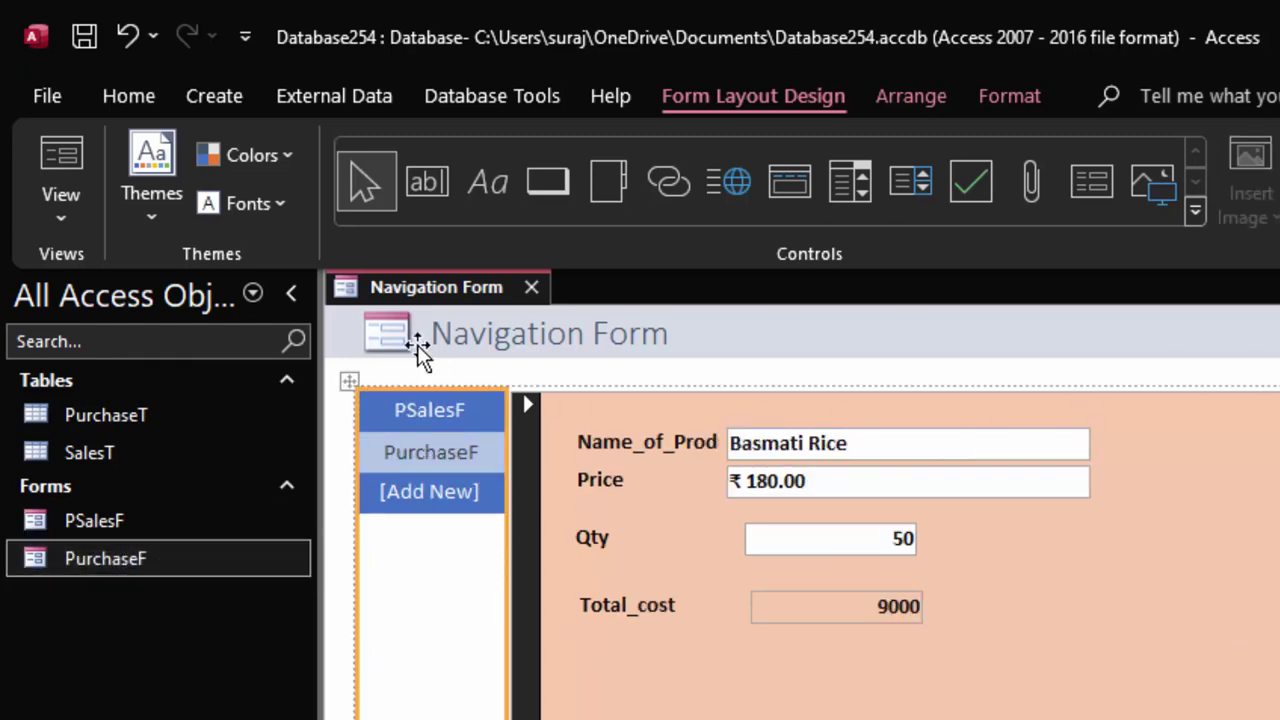
Save it as Navigation Form and switch it to Form View.
left_click(84, 37)
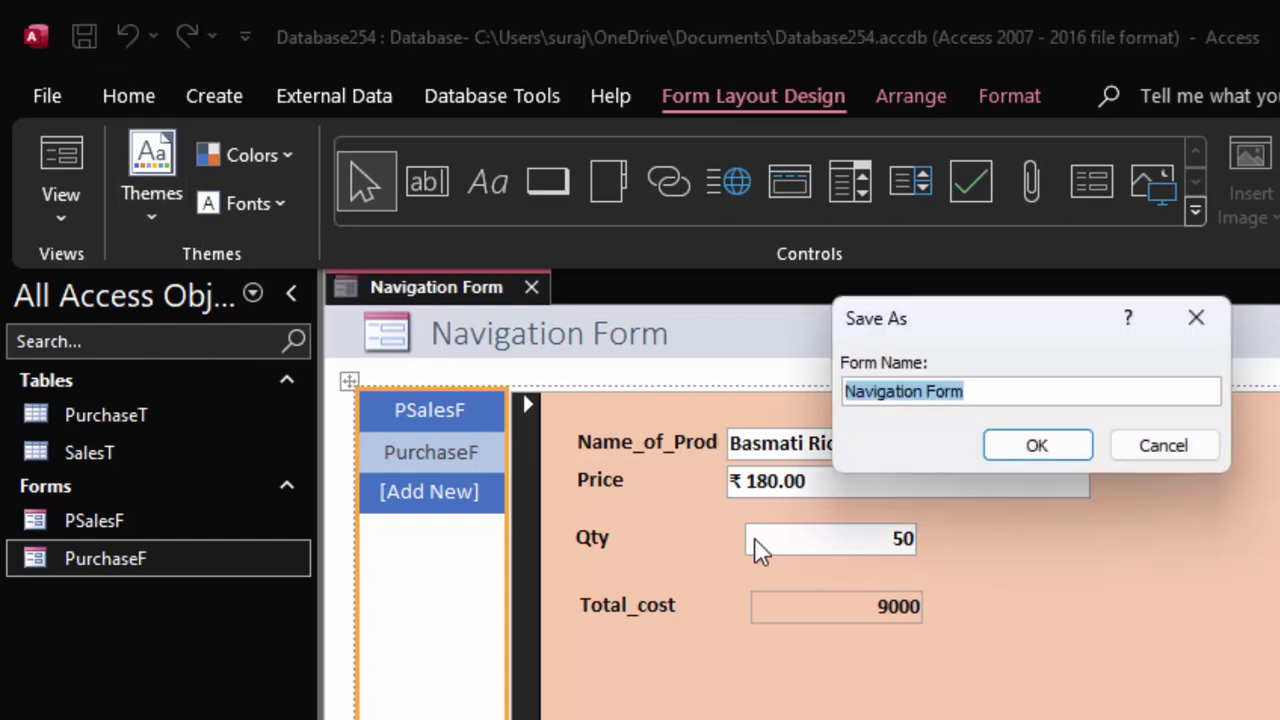
key("Return")
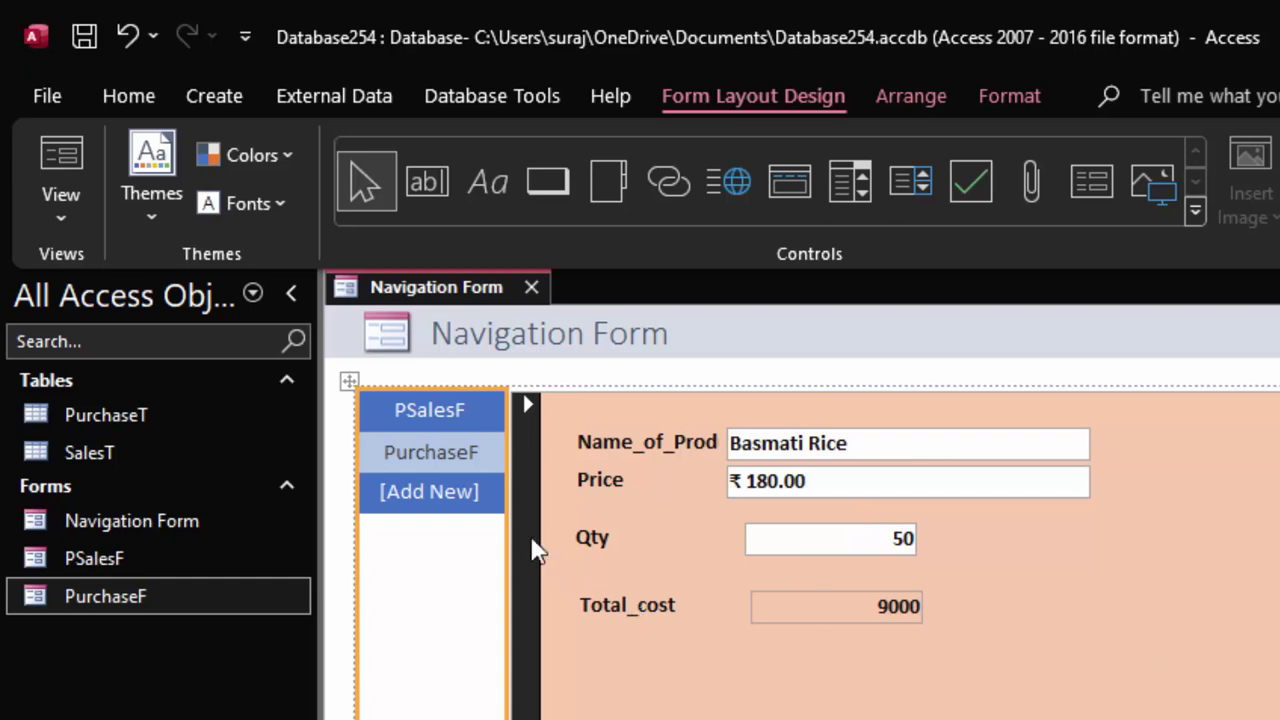
left_click(415, 410)
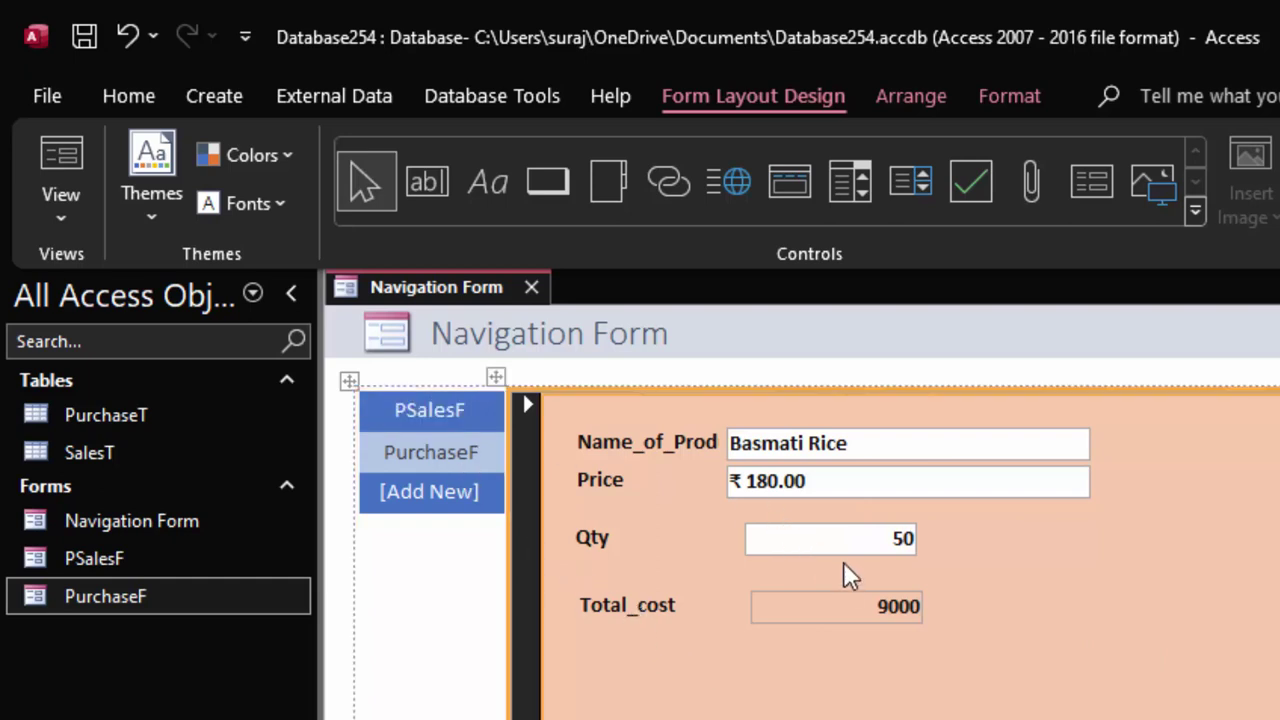
key("ctrl+period")
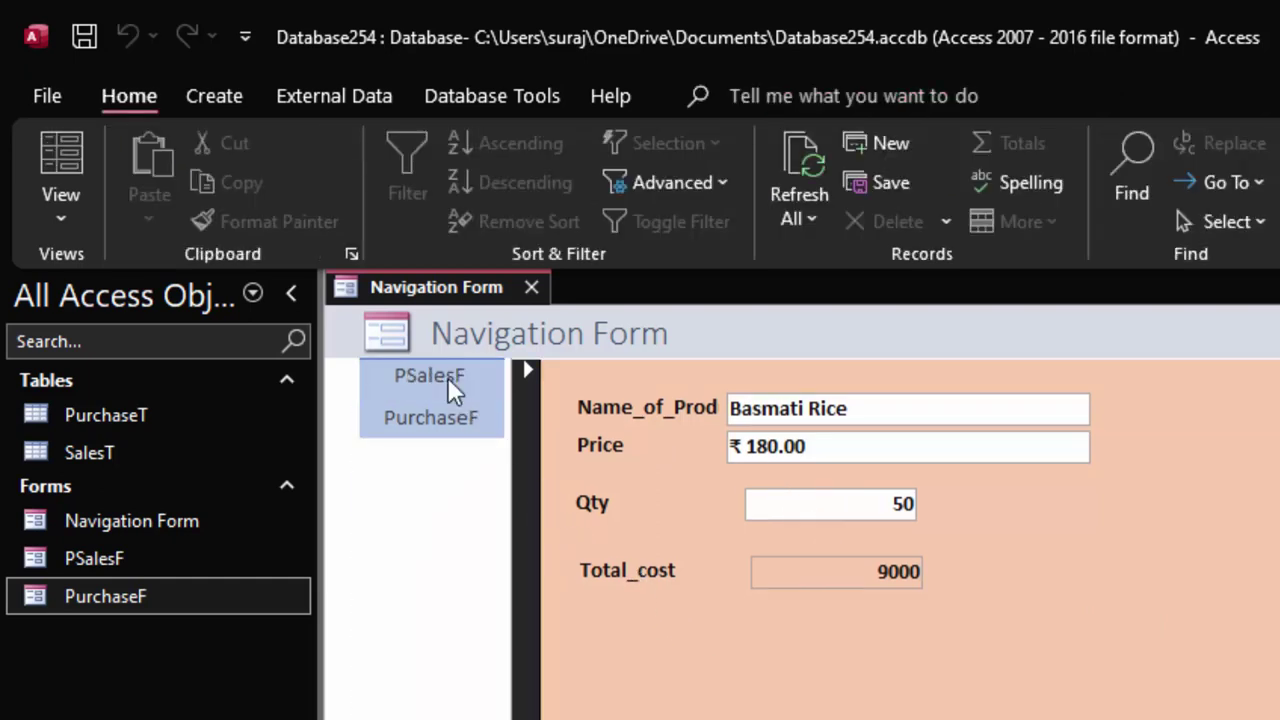
Switch between the PSalesF and PurchaseF navigation tabs, ending on PSalesF showing Tata Sampann Dal.
left_click(448, 377)
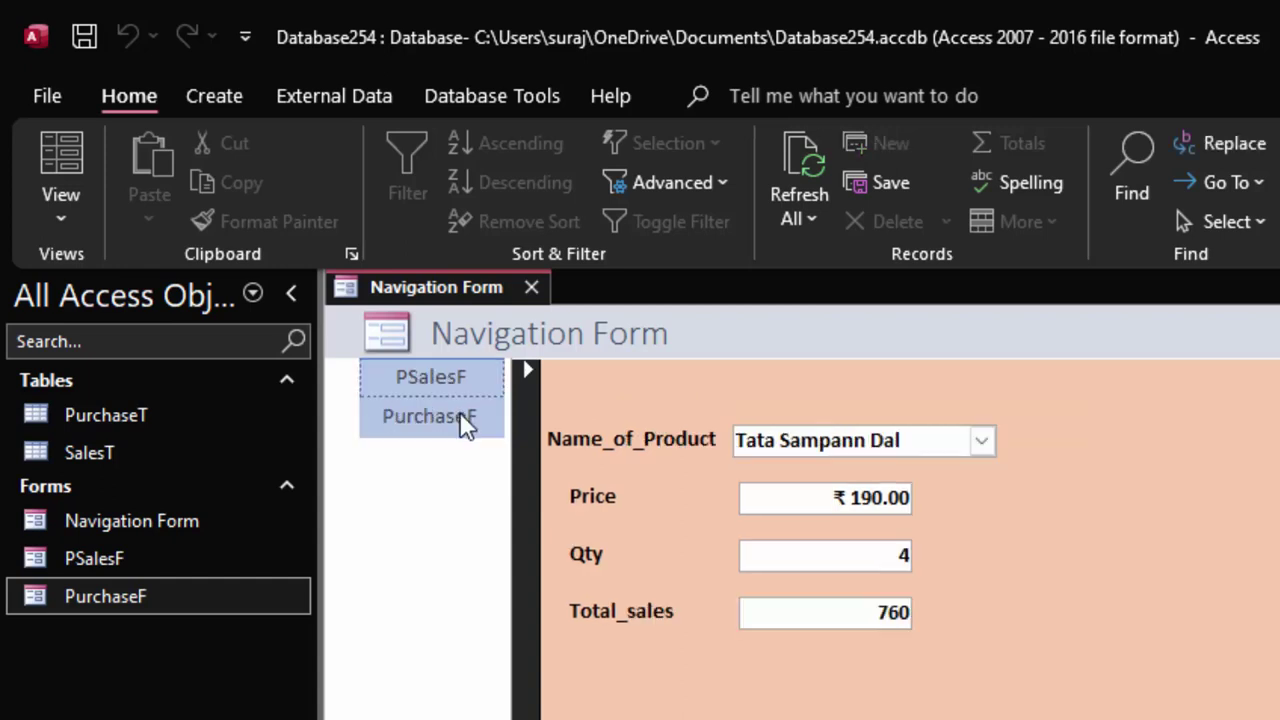
left_click(460, 412)
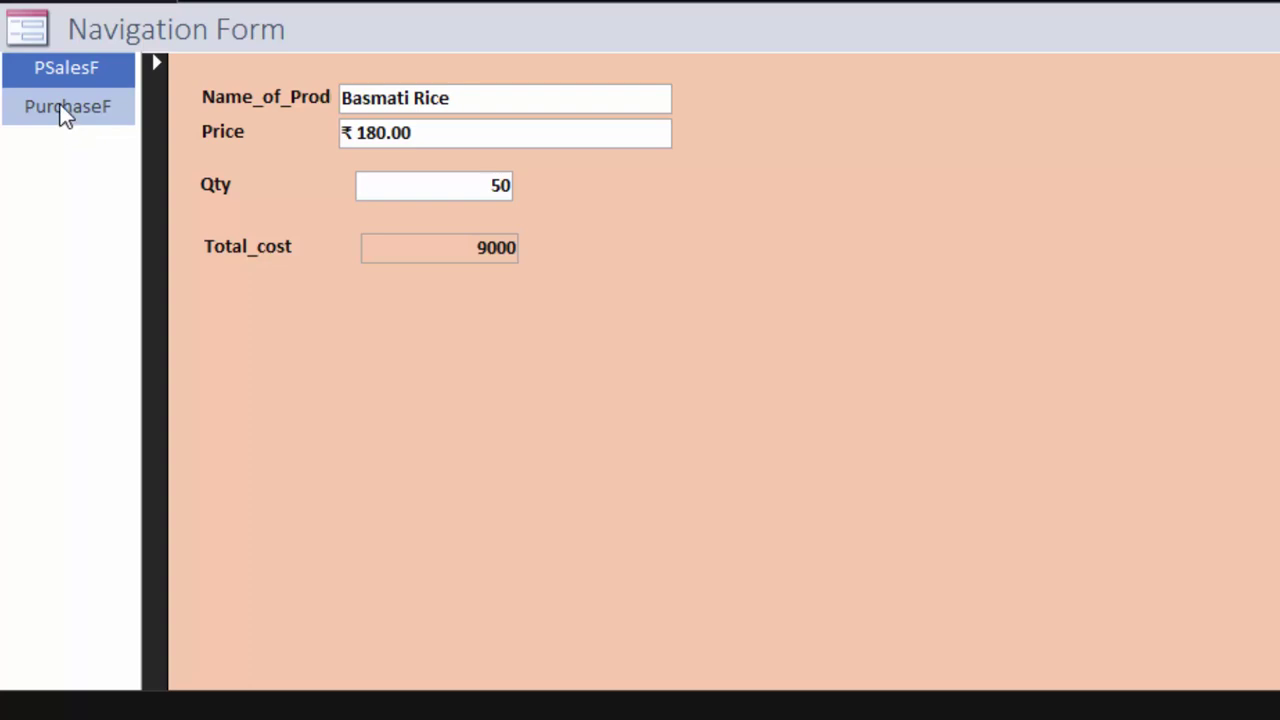
left_click(62, 112)
left_click(64, 63)
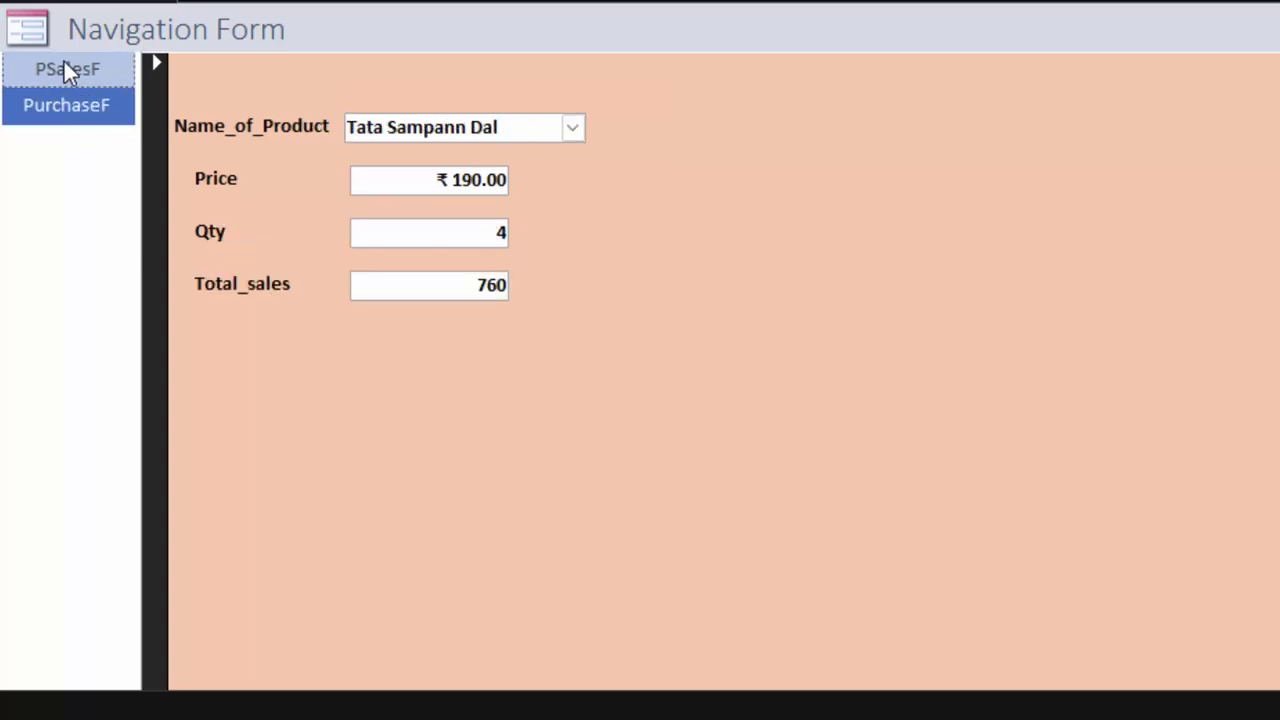